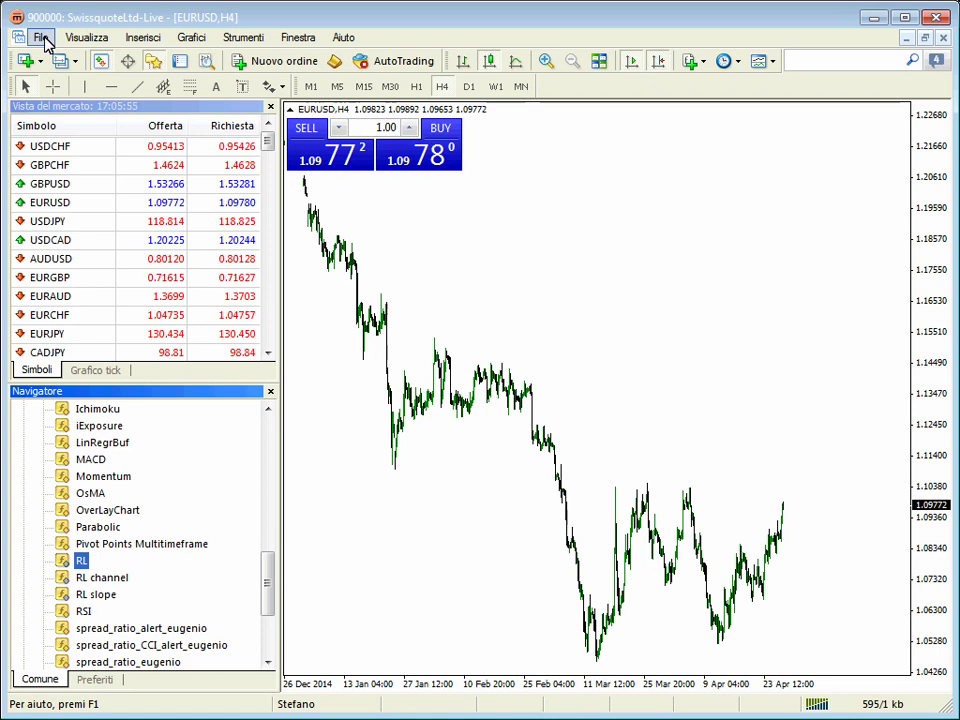
- Open the terminal's data folder, view the Indicators folder inside MQL4, and close the folder window
{"action": "left_click", "coordinate": [42, 37]}
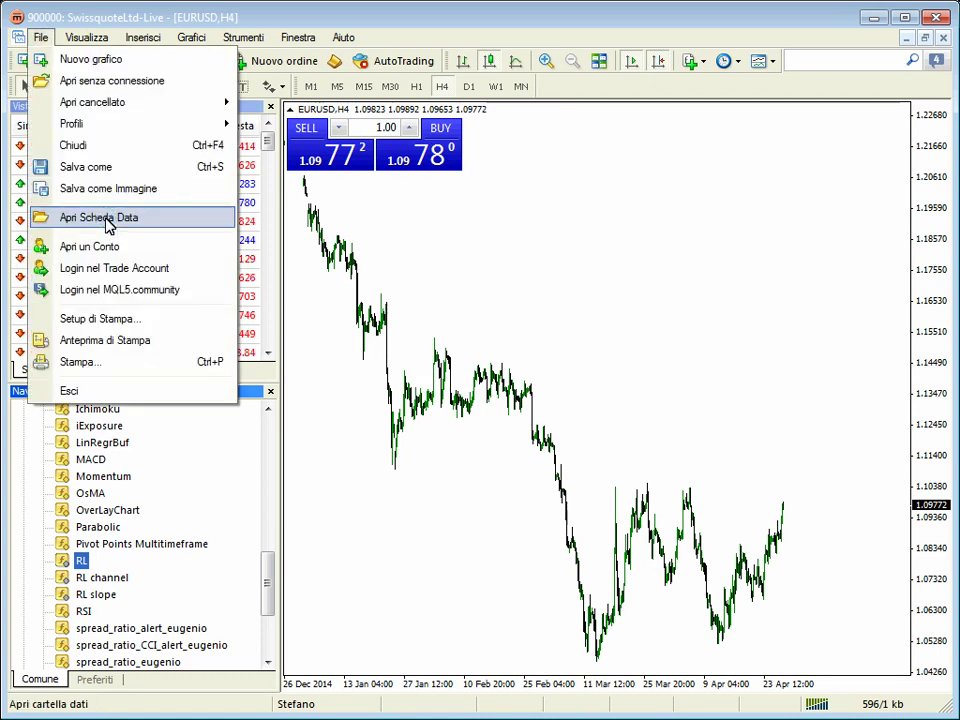
{"action": "left_click", "coordinate": [91, 216]}
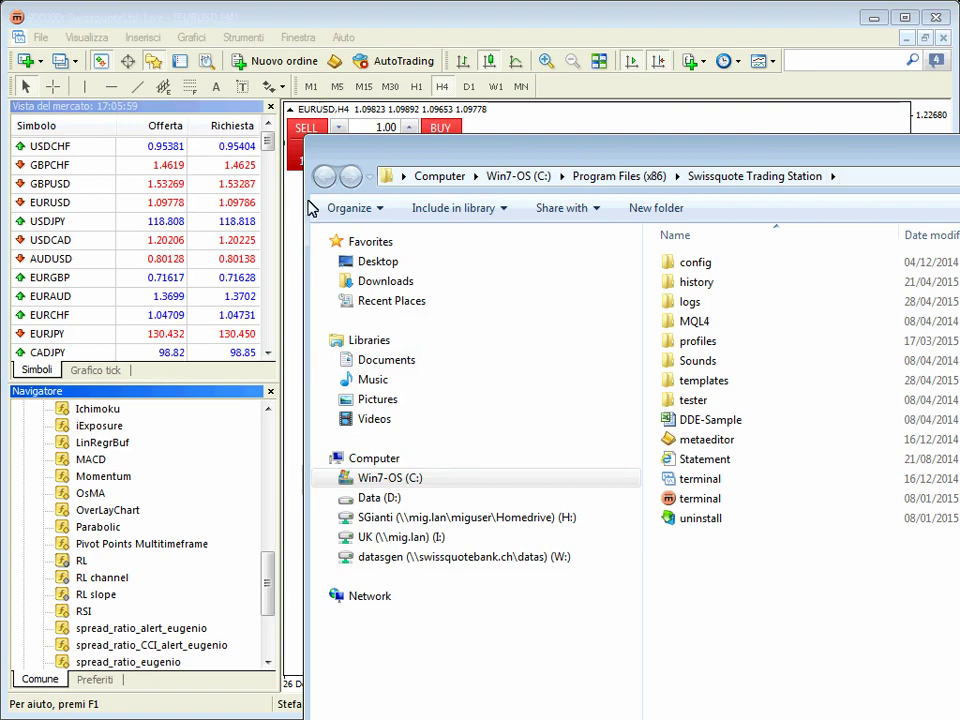
{"action": "left_click_drag", "start_coordinate": [338, 188], "coordinate": [0, 239]}
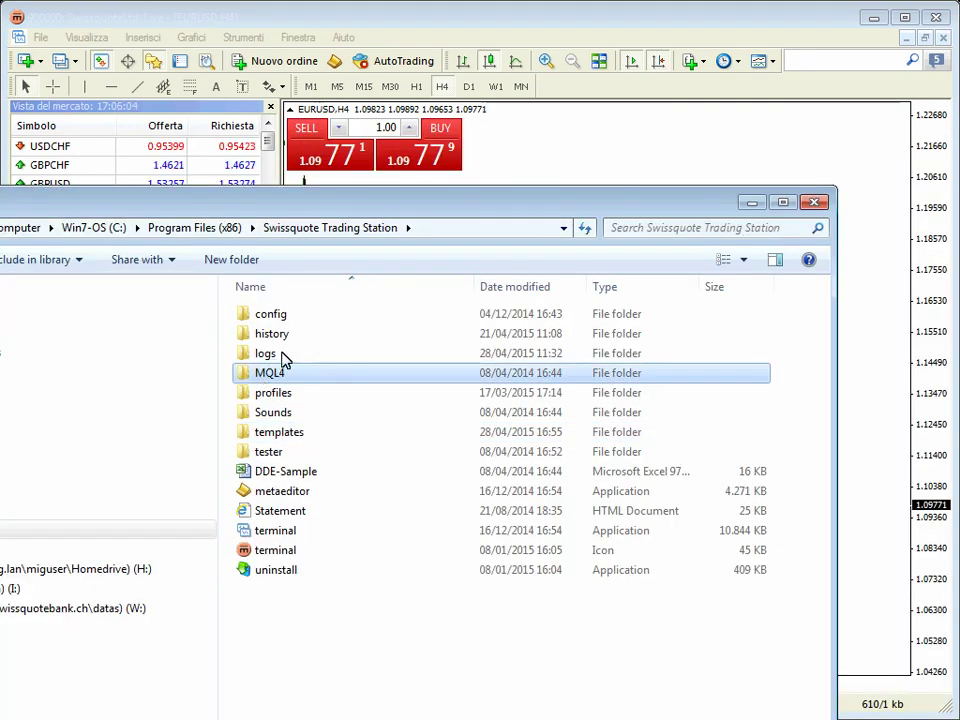
{"action": "double_click", "coordinate": [283, 372]}
{"action": "mouse_move", "coordinate": [268, 396]}
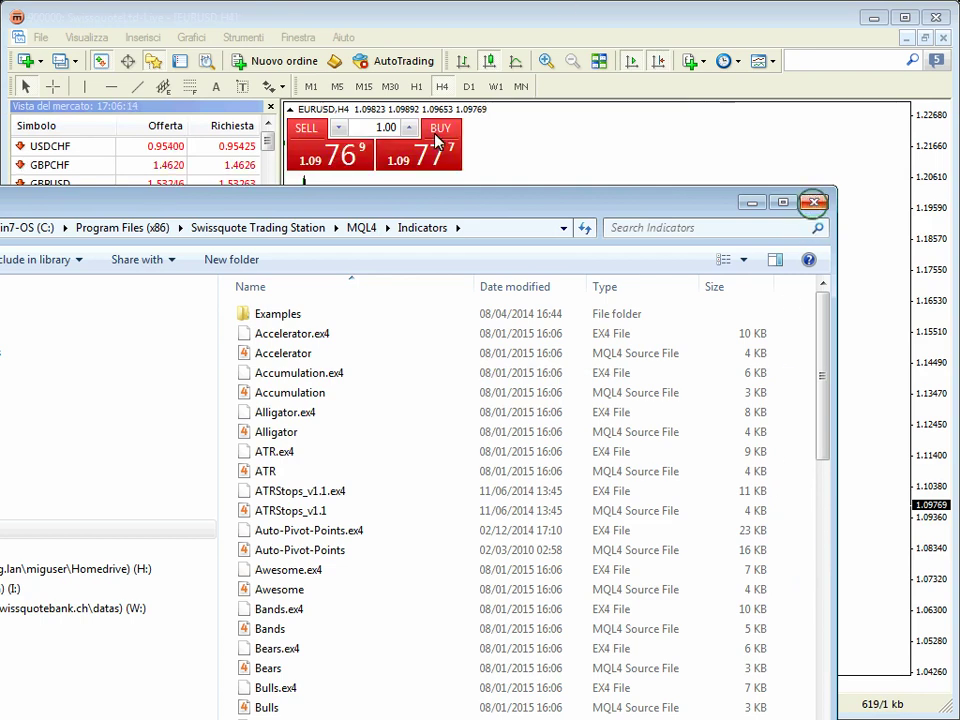
{"action": "left_click", "coordinate": [815, 205]}
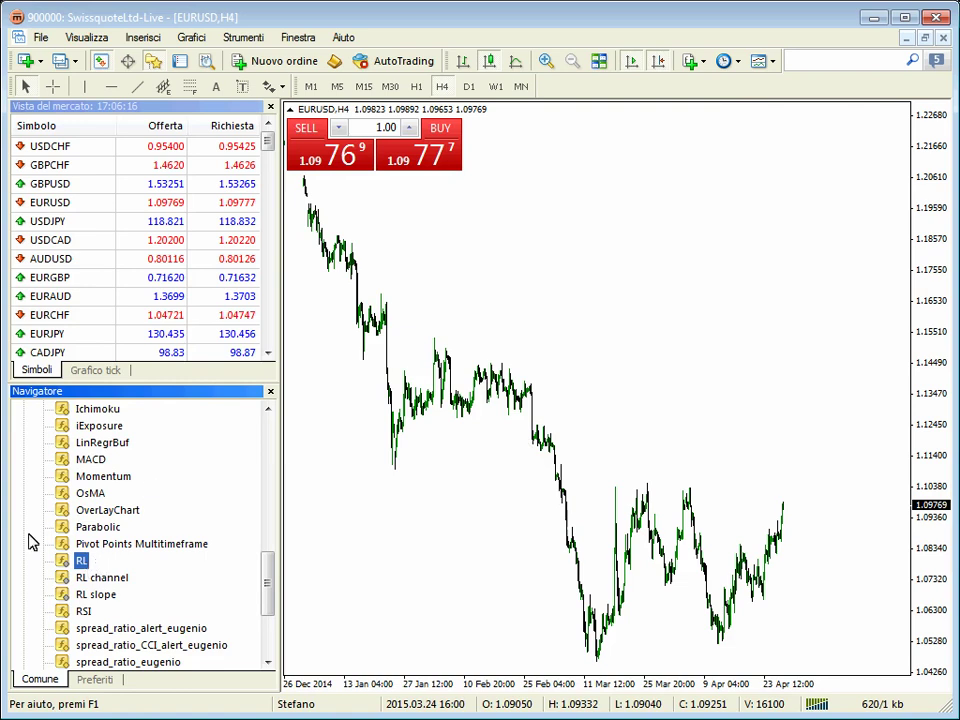
- Add the RL channel custom indicator to the EURUSD H4 chart
{"action": "left_click", "coordinate": [80, 576]}
{"action": "left_click", "coordinate": [82, 560]}
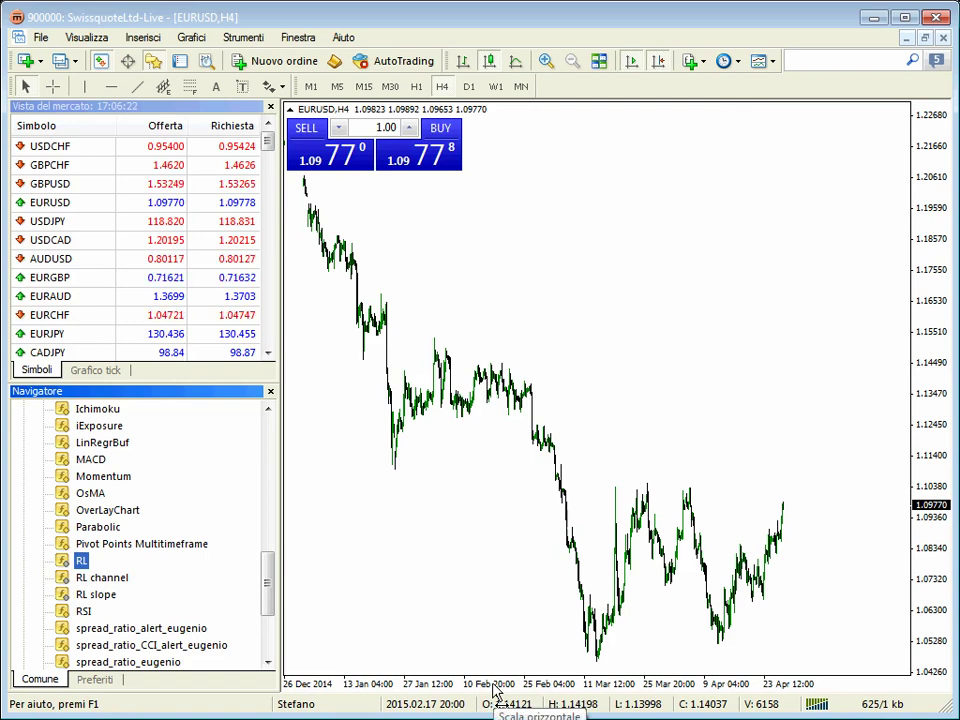
{"action": "key", "text": "Down"}
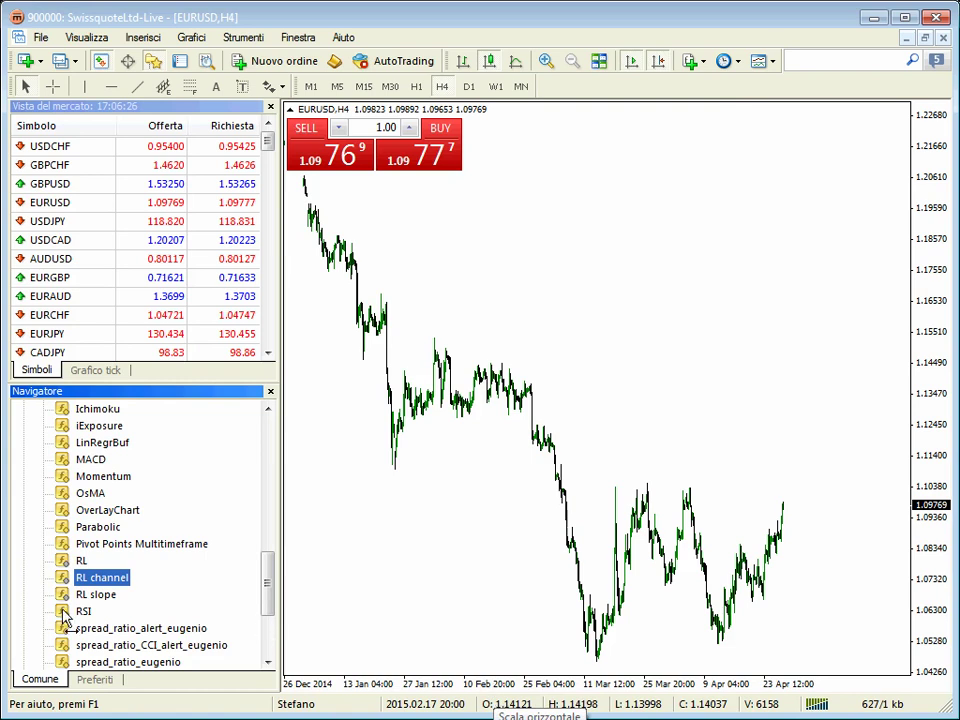
{"action": "left_click_drag", "start_coordinate": [92, 580], "coordinate": [525, 400]}
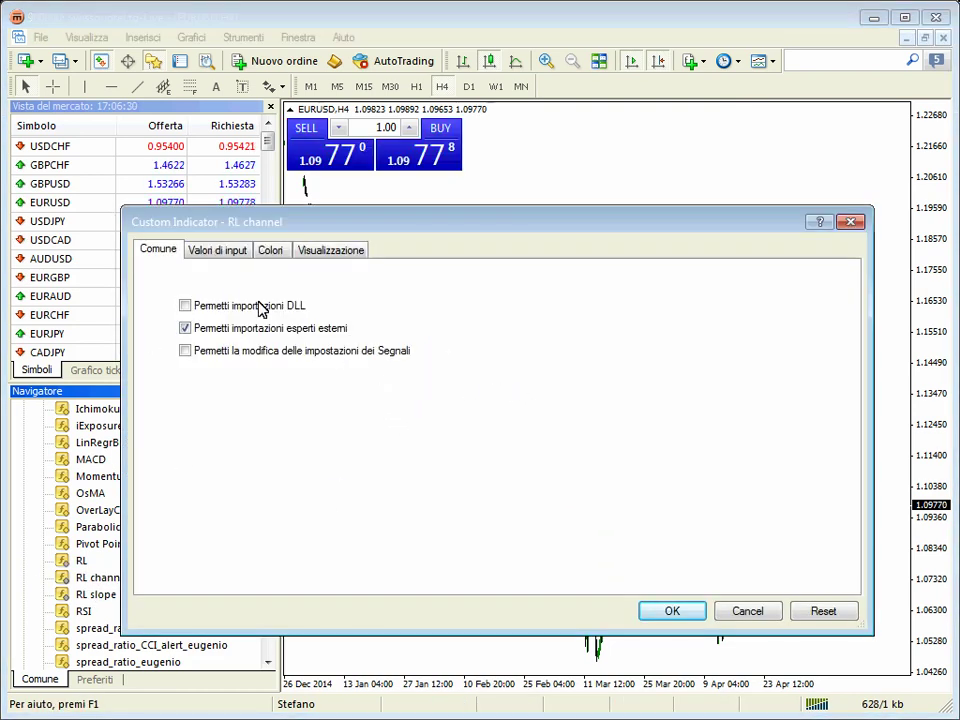
- Set the RL channel's RPeriod input value to 100
{"action": "left_click", "coordinate": [220, 250]}
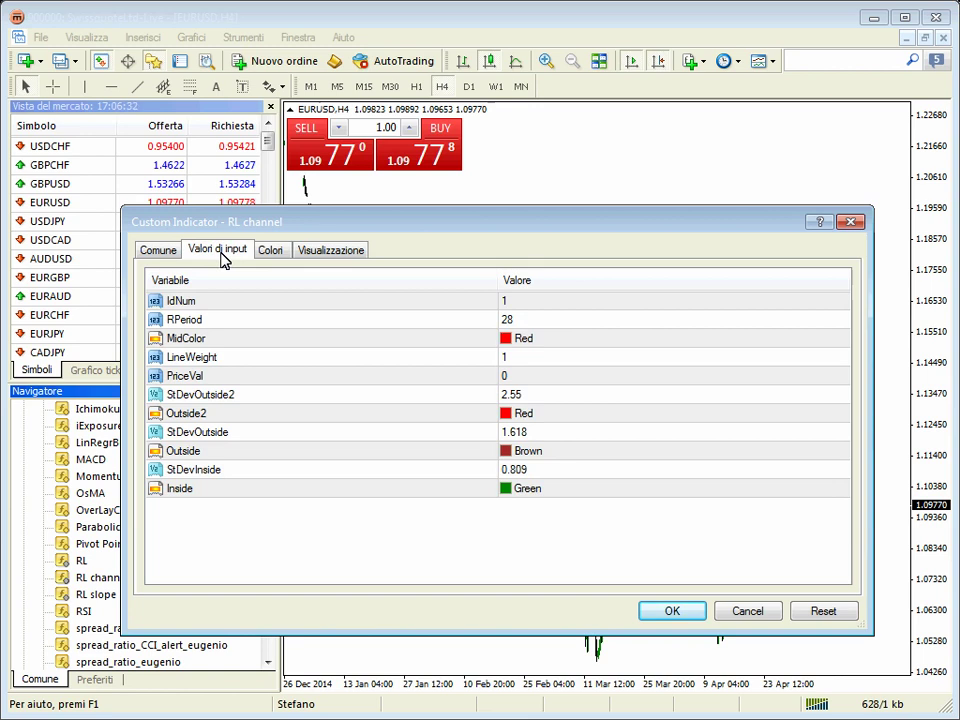
{"action": "left_click", "coordinate": [560, 303]}
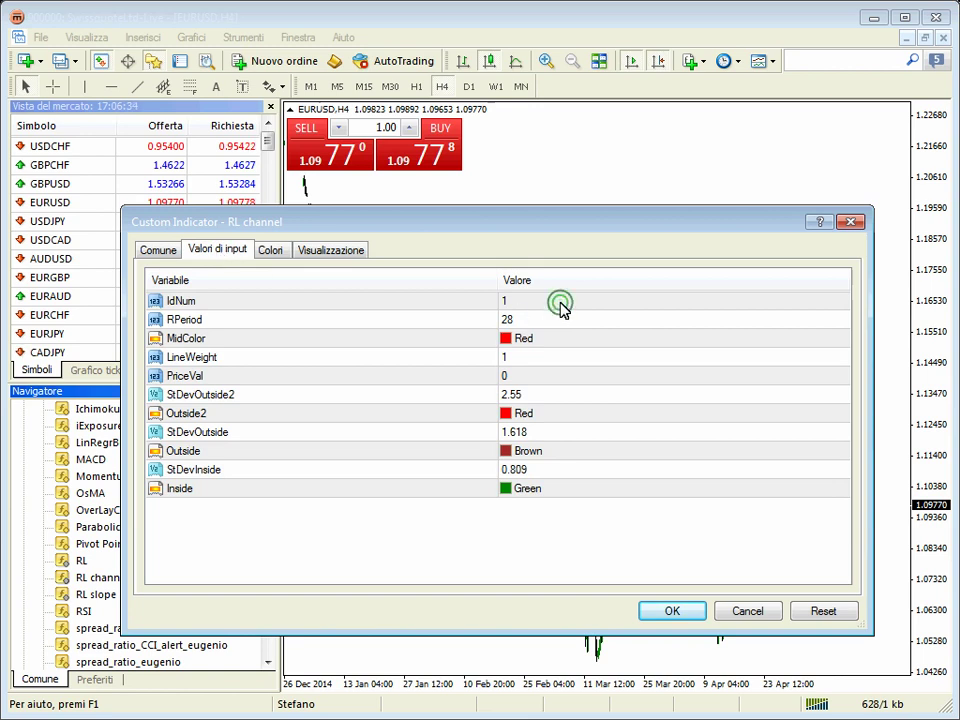
{"action": "left_click", "coordinate": [519, 321]}
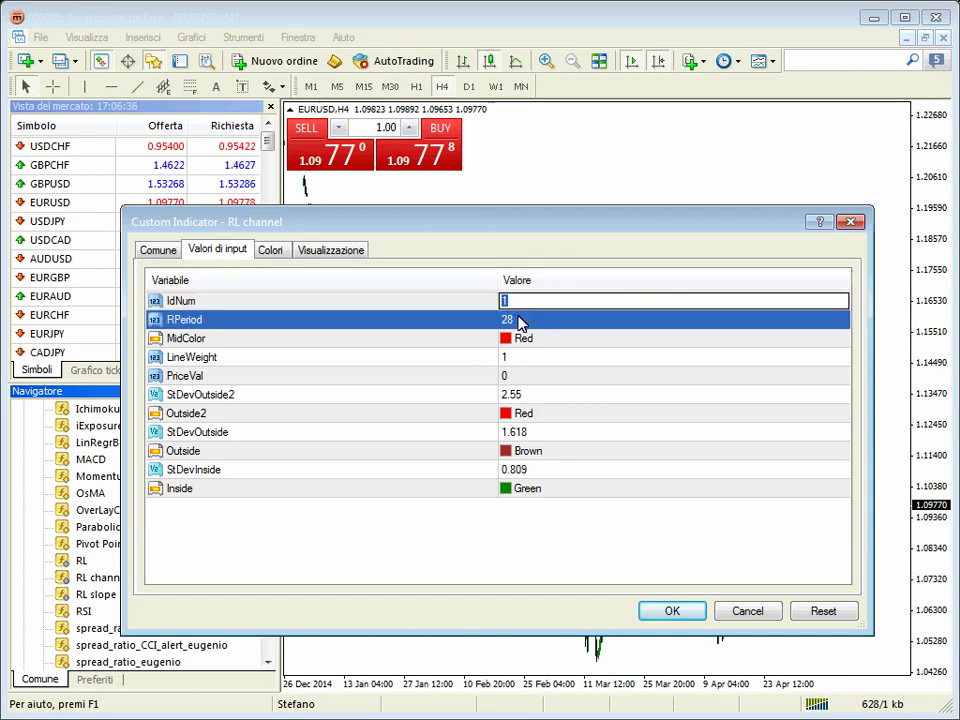
{"action": "type", "text": "100"}
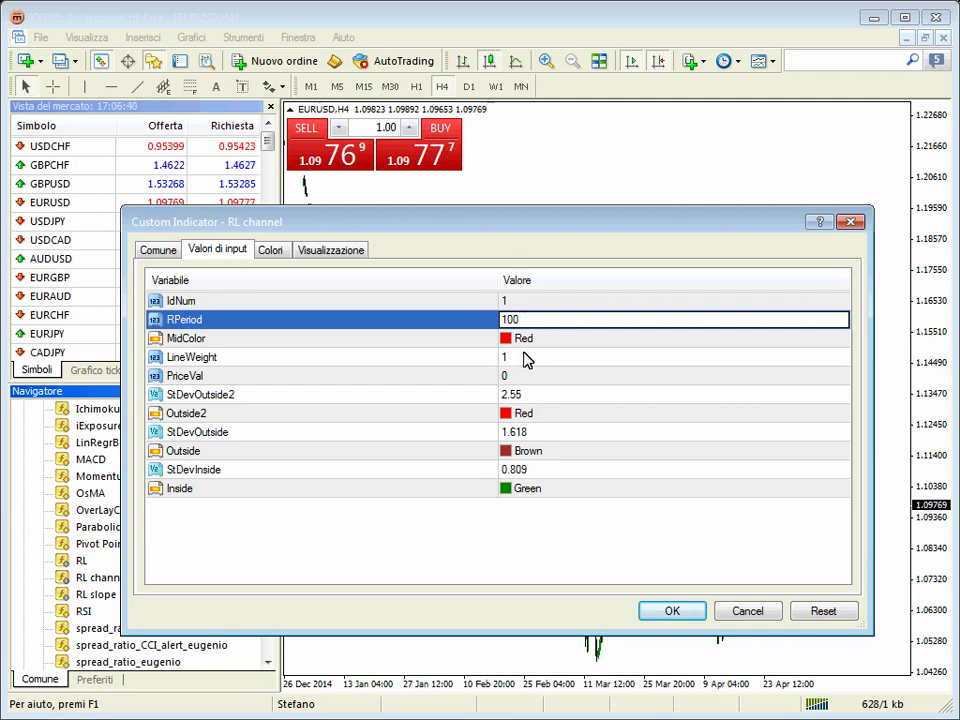
- Set the channel's StDevInside to 2.0, StDevOutside2 to 3 and StDevOutside to 4
{"action": "left_click", "coordinate": [557, 477]}
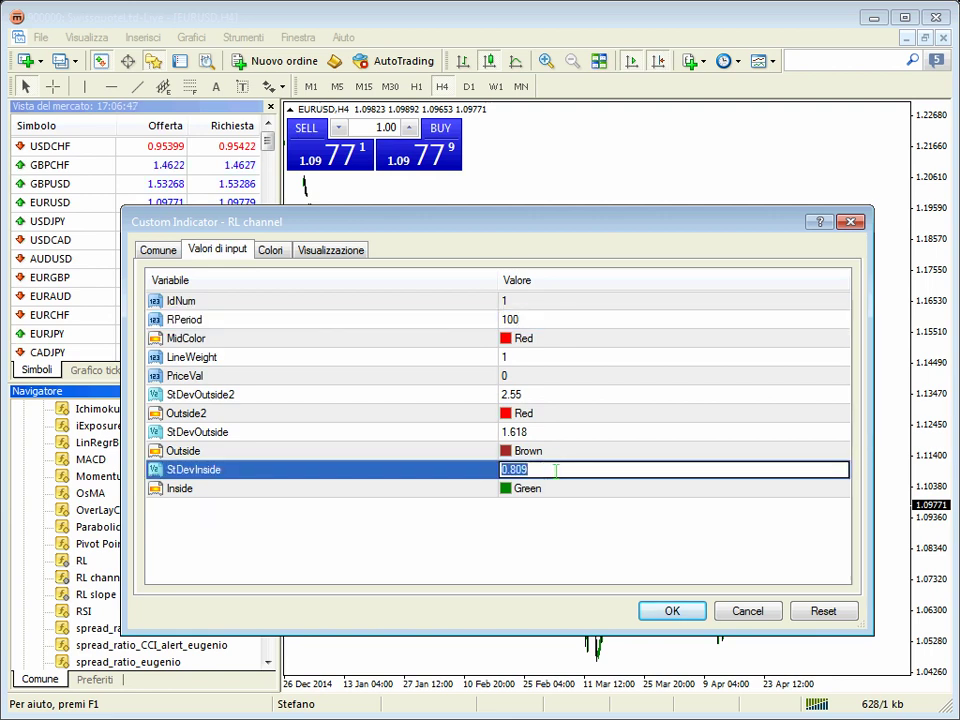
{"action": "type", "text": "2.0"}
{"action": "left_click", "coordinate": [531, 395]}
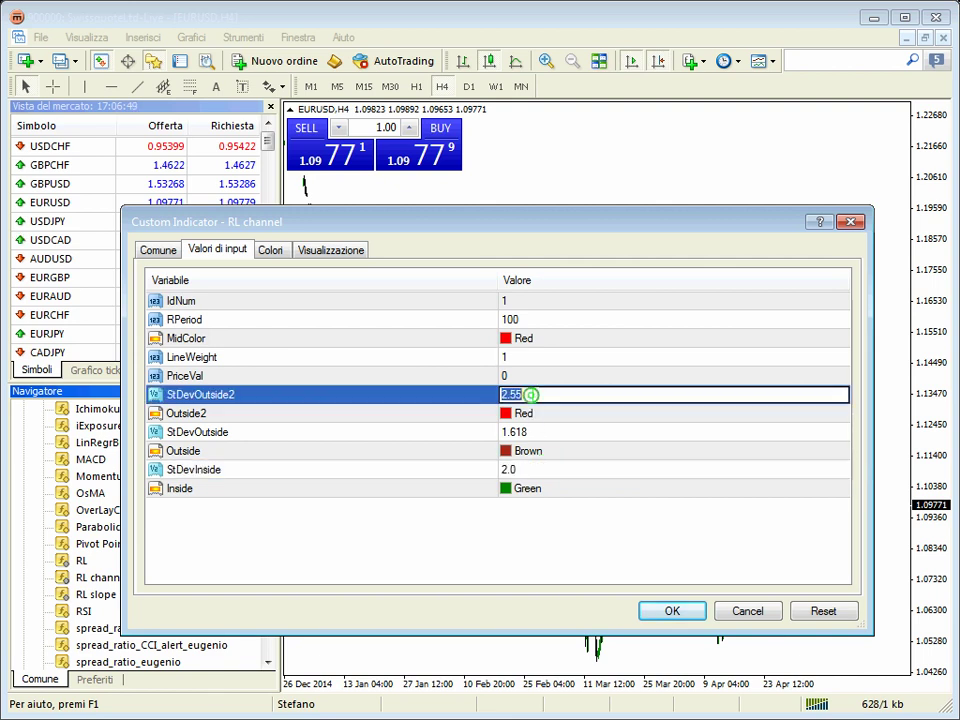
{"action": "type", "text": "3"}
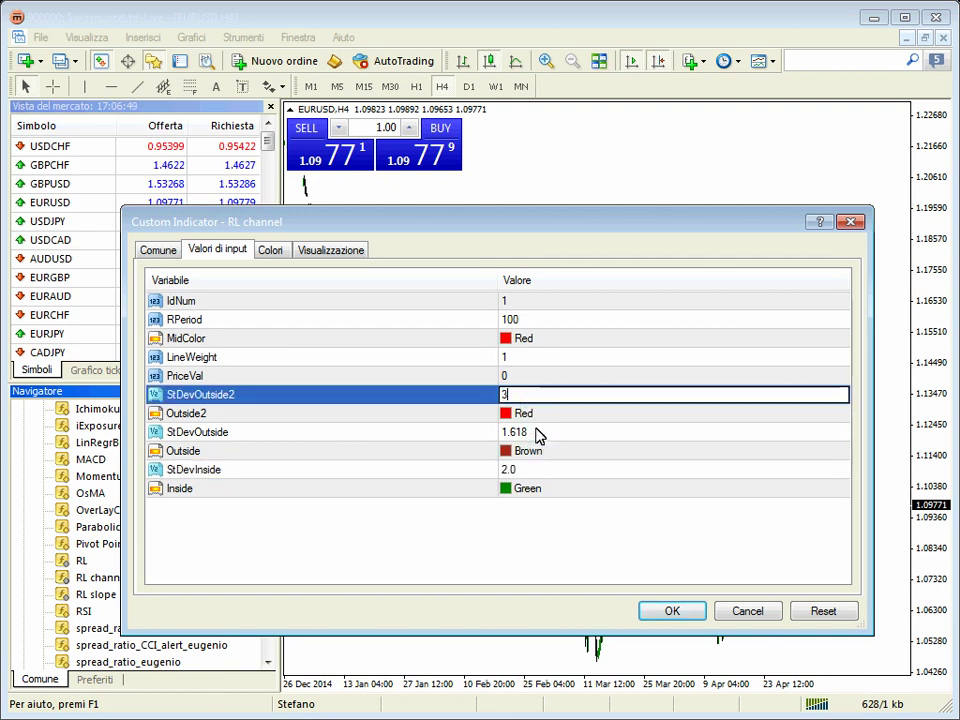
{"action": "left_click", "coordinate": [530, 433]}
{"action": "type", "text": "4"}
{"action": "key", "text": "Up"}
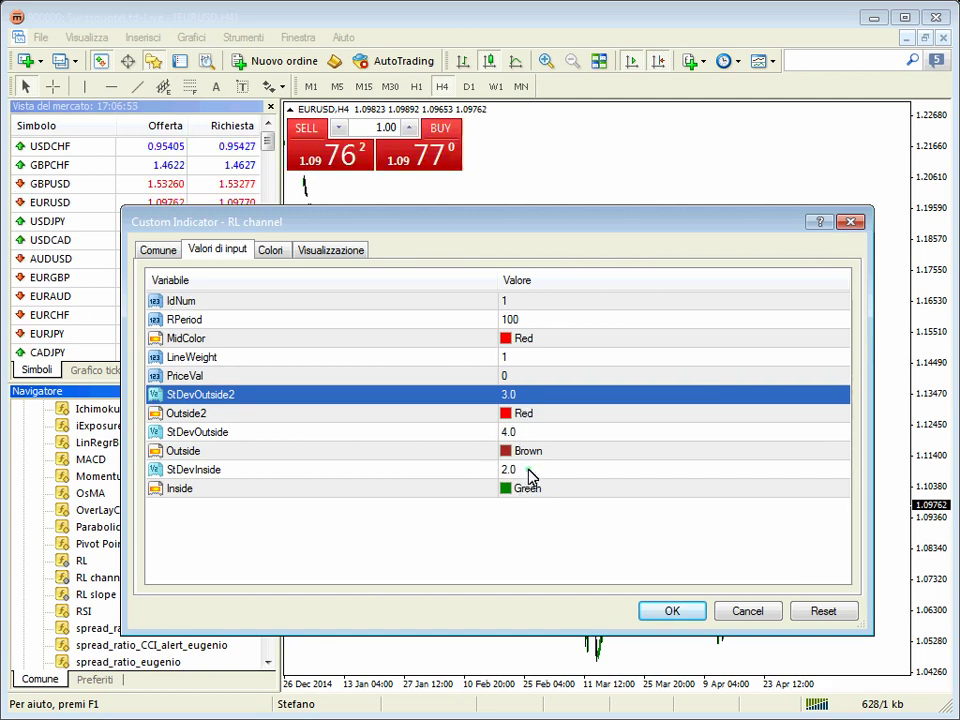
- Set the RL channel's MidColor to RoyalBlue and apply the indicator settings to the chart
{"action": "left_click", "coordinate": [532, 471]}
{"action": "left_click", "coordinate": [505, 415]}
{"action": "left_click", "coordinate": [505, 339]}
{"action": "left_click", "coordinate": [842, 339]}
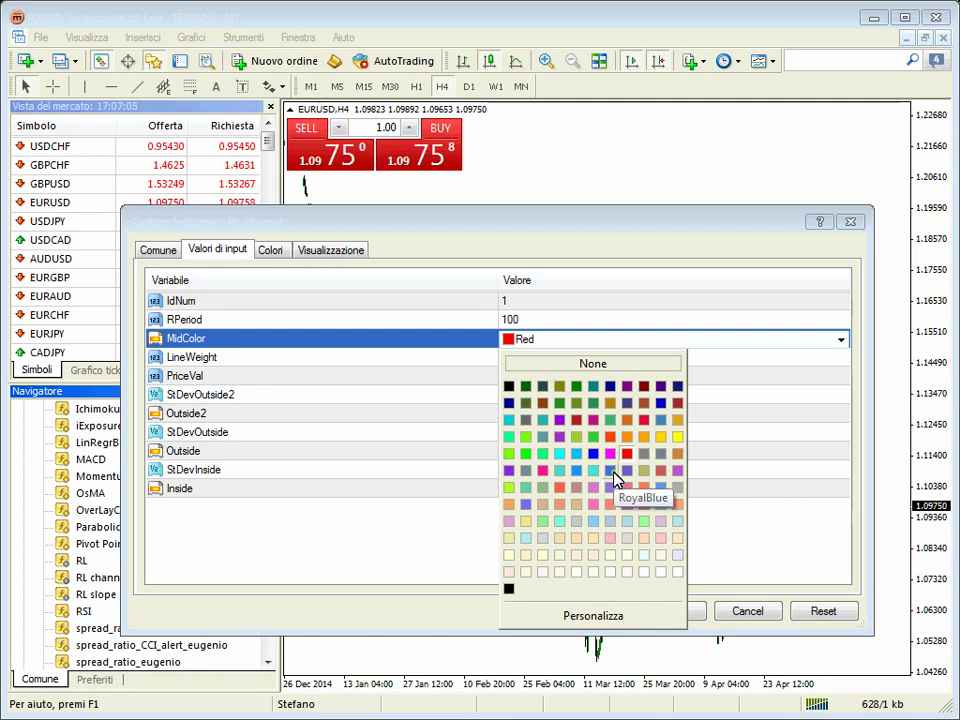
{"action": "left_click", "coordinate": [842, 340]}
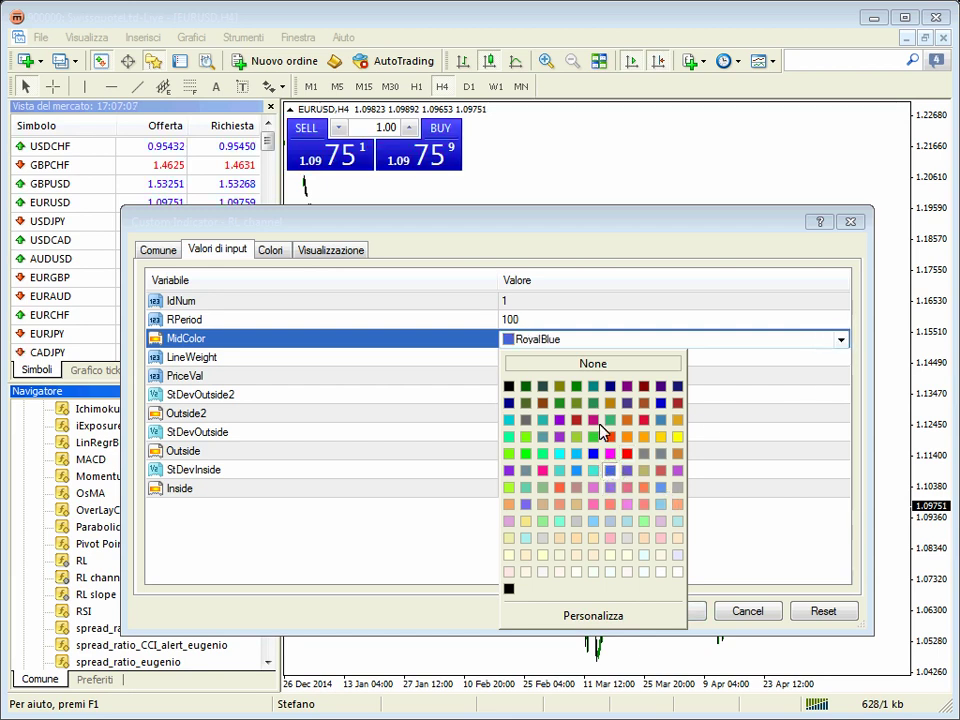
{"action": "left_click", "coordinate": [613, 472]}
{"action": "left_click", "coordinate": [274, 254]}
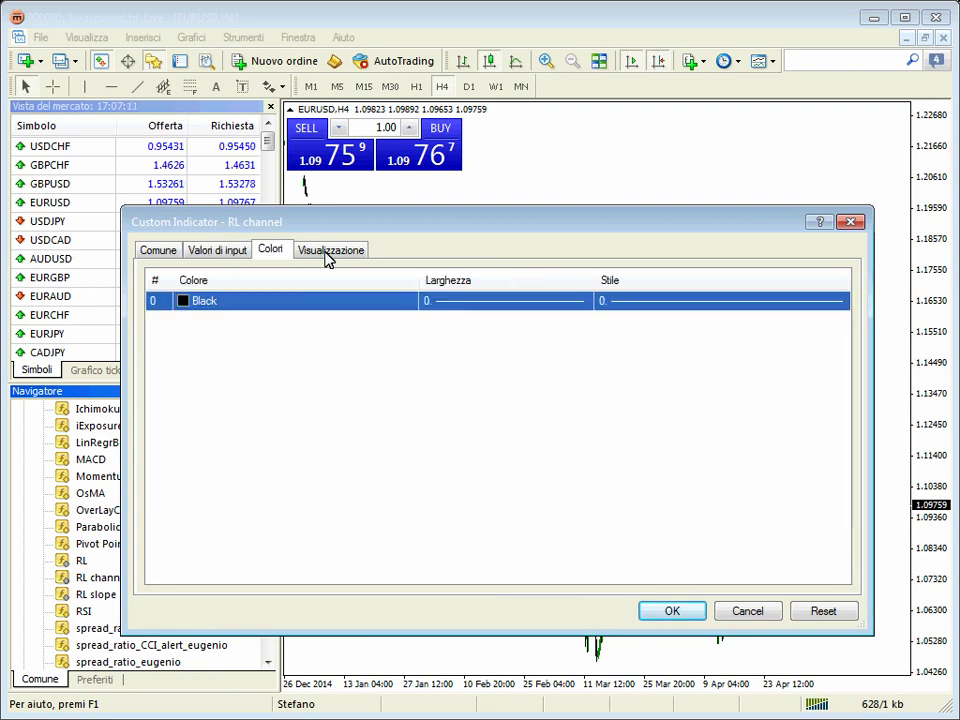
{"action": "left_click", "coordinate": [662, 614]}
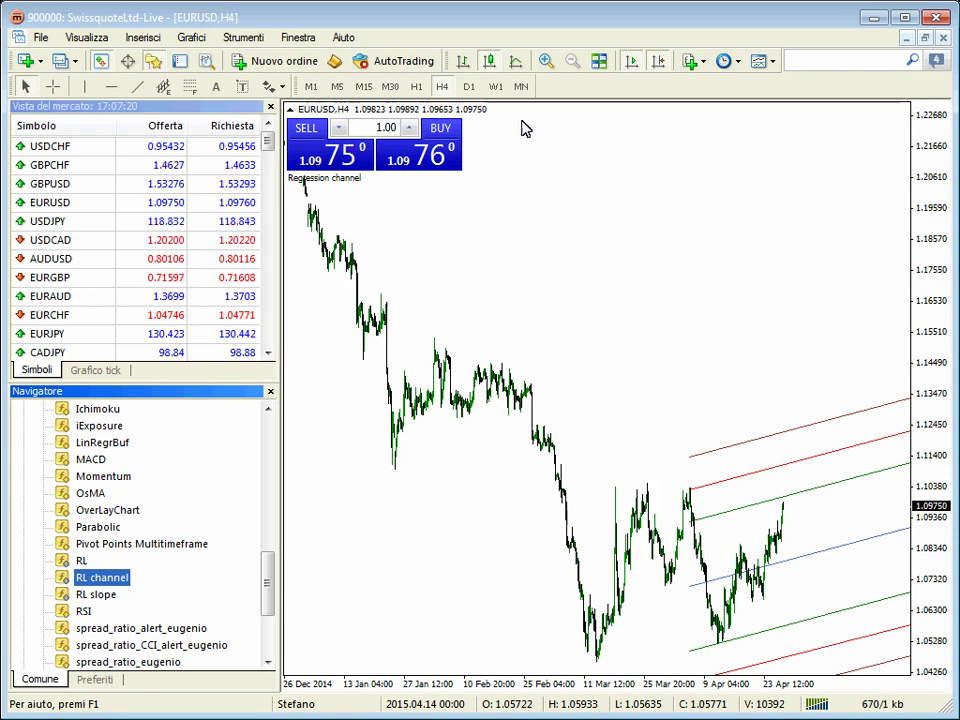
- Zoom in on the chart to examine the latest candles inside the regression channel
{"action": "left_click", "coordinate": [545, 62]}
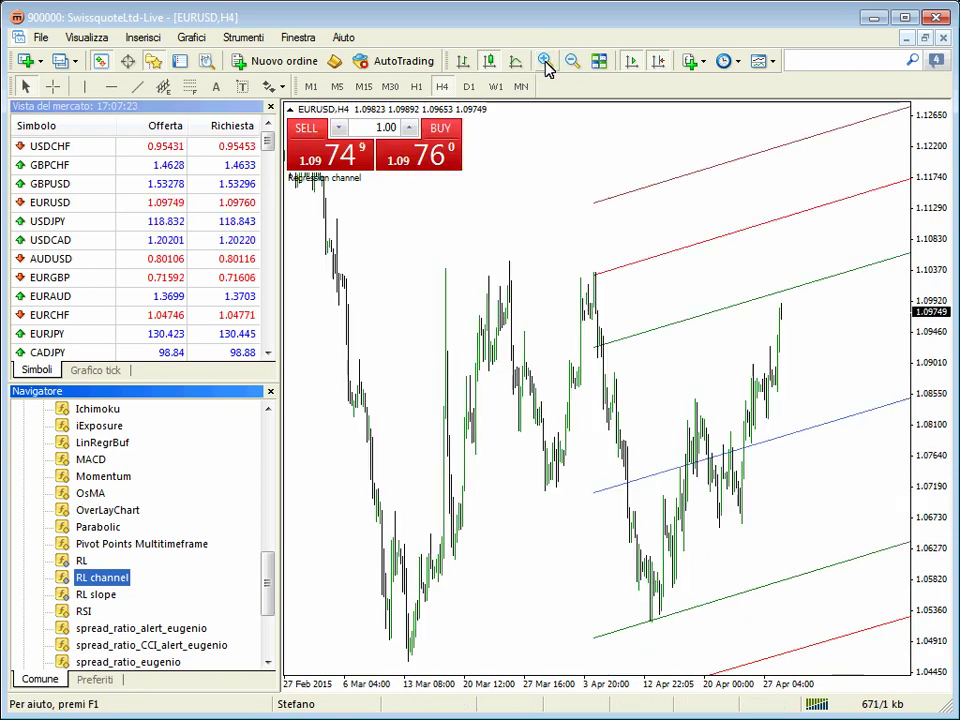
{"action": "left_click", "coordinate": [545, 62]}
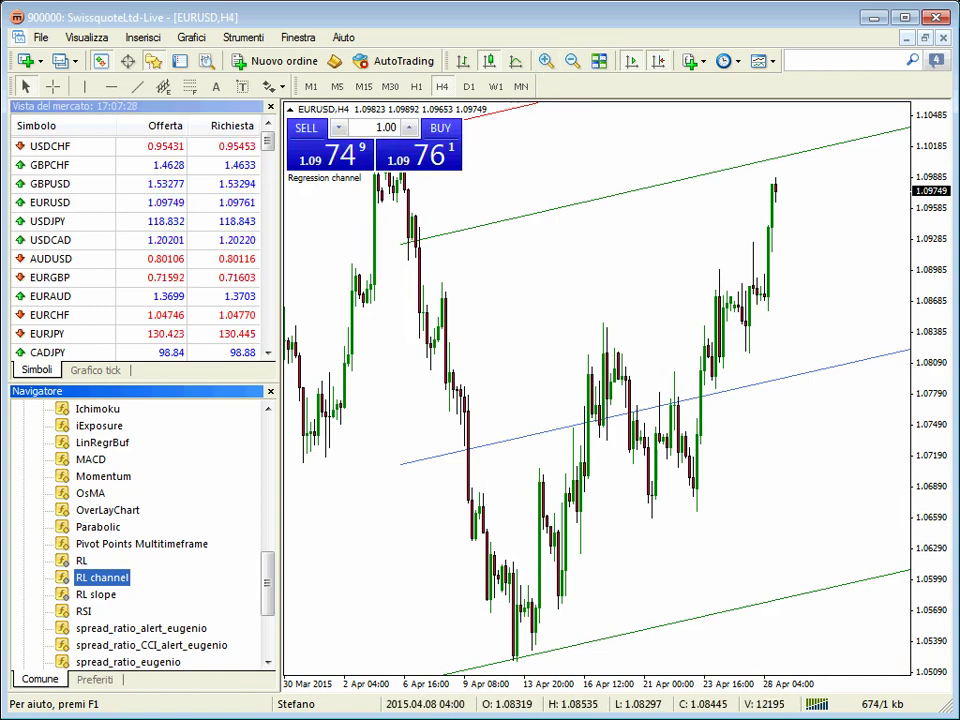
{"action": "right_click", "coordinate": [447, 719]}
{"action": "key", "text": "Escape"}
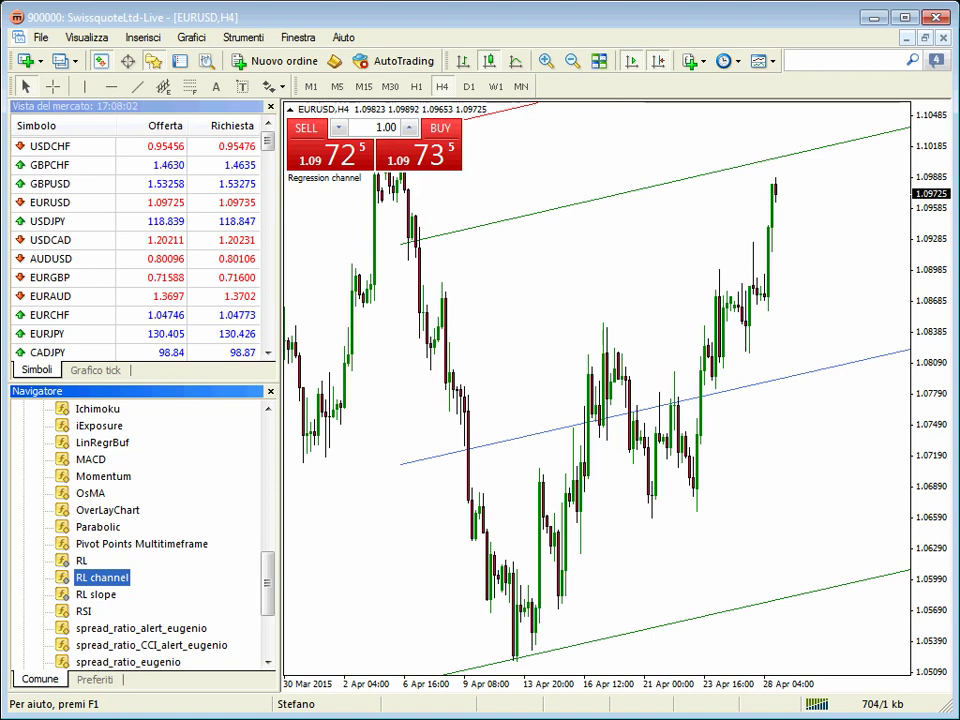
- Edit the RL channel already on the chart, set both StDevOutside and StDevOutside2 to 2, and close the indicator list
{"action": "left_click", "coordinate": [551, 436]}
{"action": "right_click", "coordinate": [510, 252]}
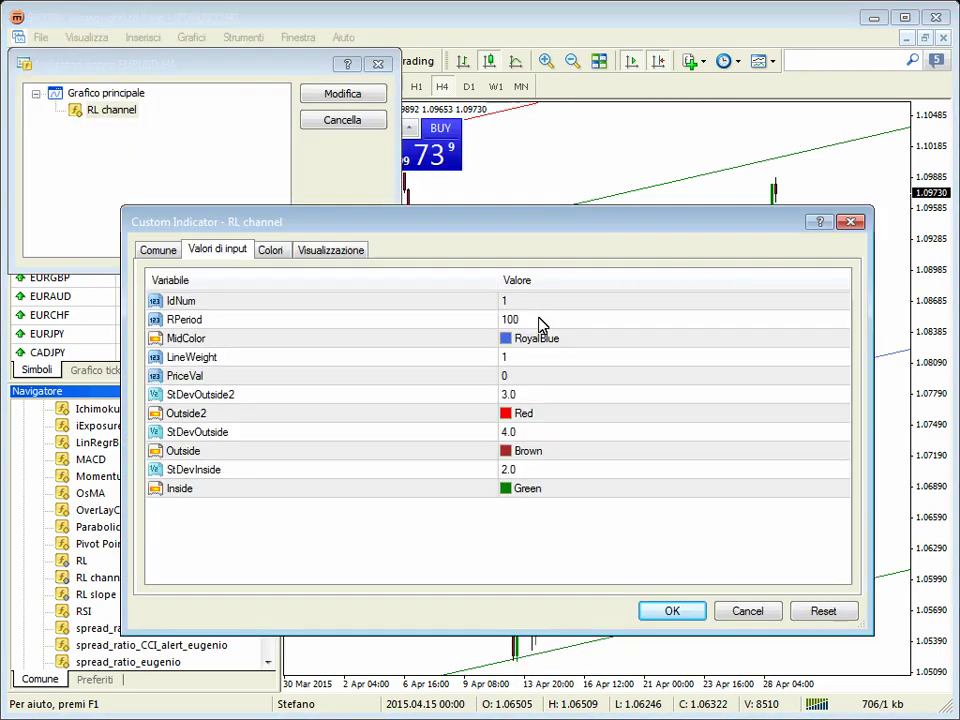
{"action": "left_click", "coordinate": [540, 320]}
{"action": "double_click", "coordinate": [540, 320]}
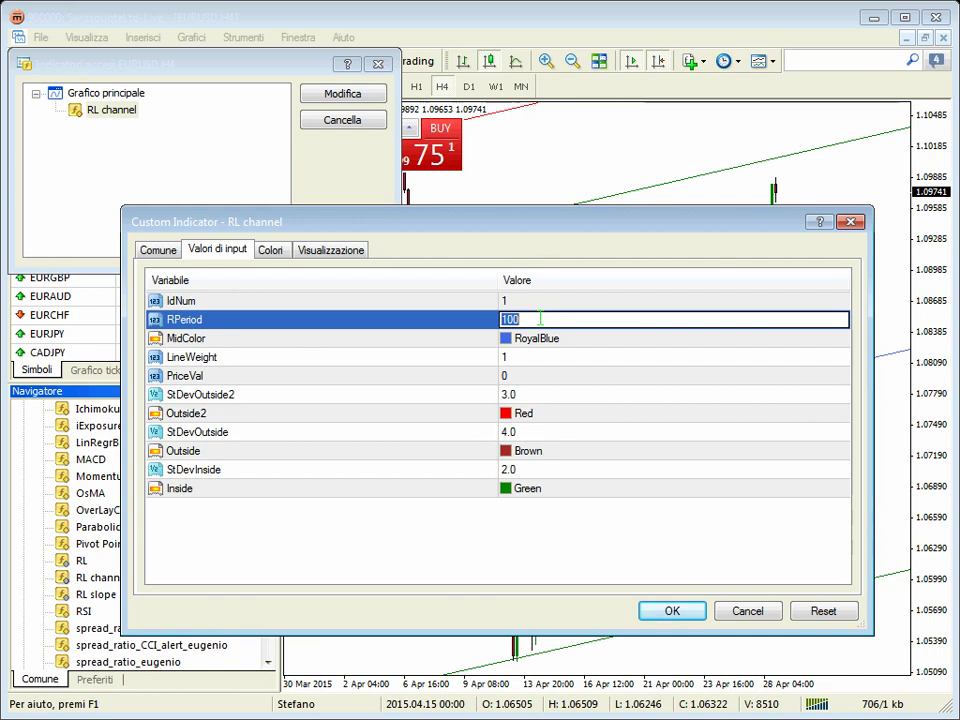
{"action": "left_click", "coordinate": [538, 470]}
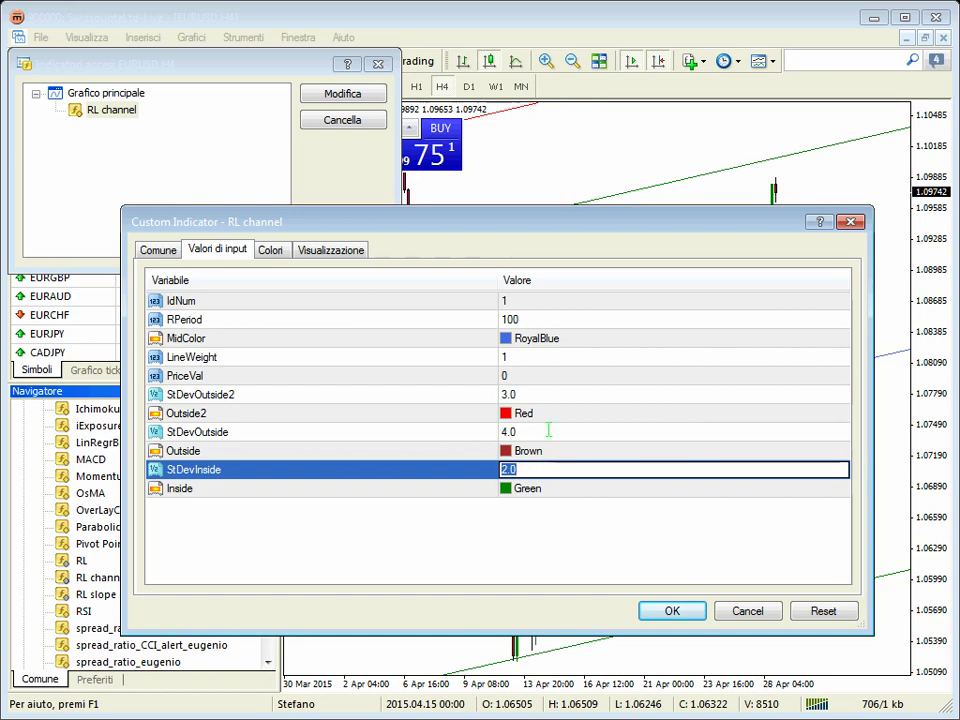
{"action": "left_click", "coordinate": [547, 431]}
{"action": "type", "text": "2.0"}
{"action": "left_click", "coordinate": [540, 394]}
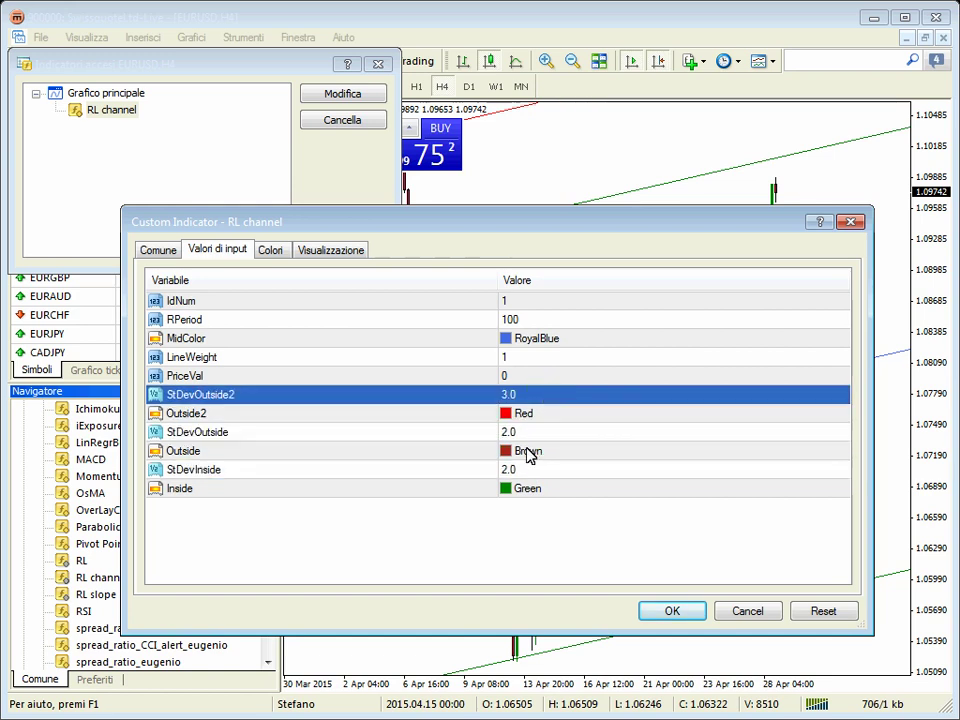
{"action": "type", "text": "2"}
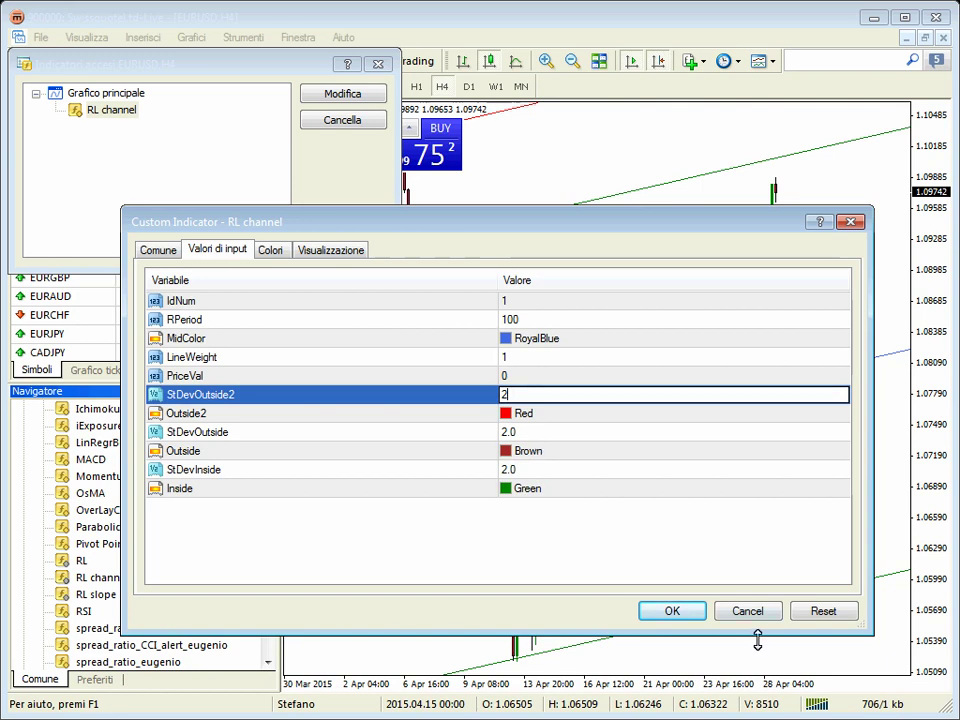
{"action": "left_click", "coordinate": [672, 611]}
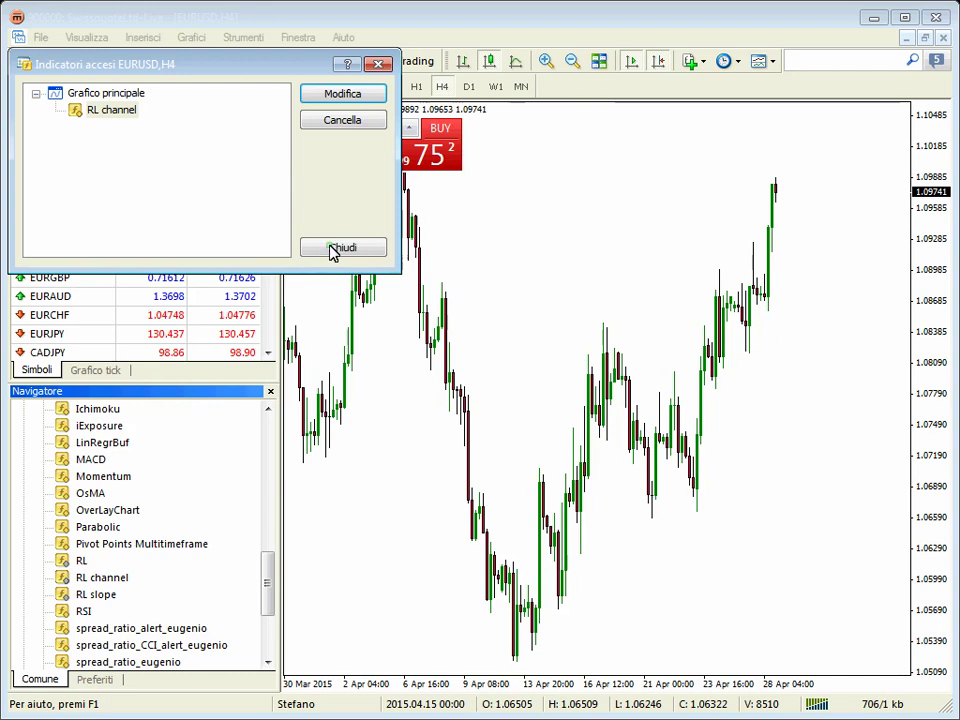
{"action": "left_click", "coordinate": [333, 249]}
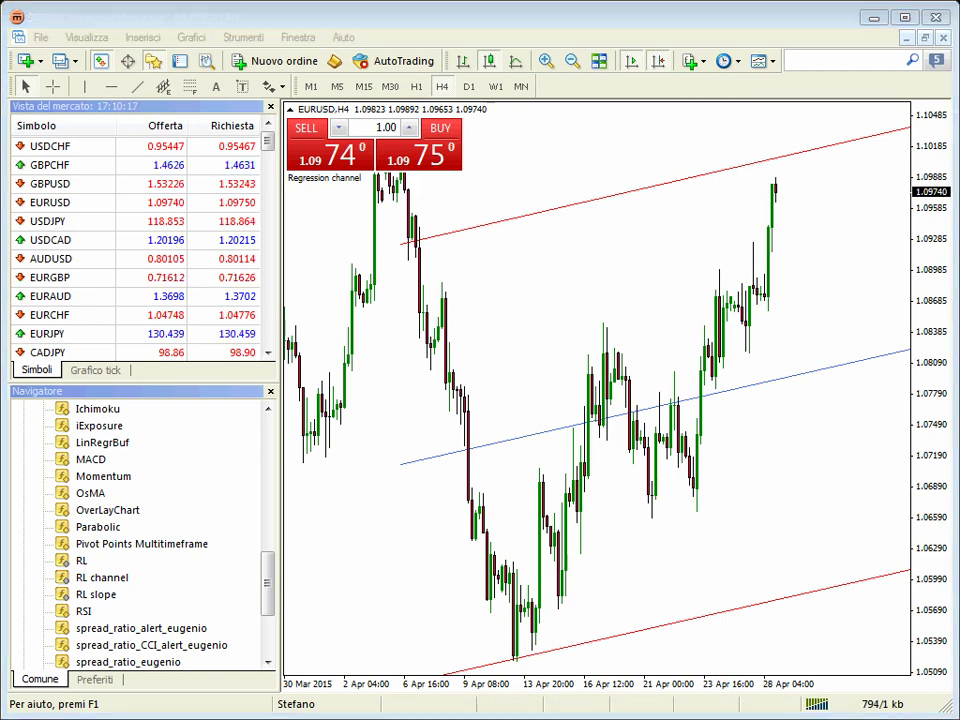
{"action": "left_click", "coordinate": [367, 440]}
{"action": "mouse_move", "coordinate": [622, 432]}
{"action": "left_mouse_down"}
{"action": "mouse_move", "coordinate": [654, 386]}
{"action": "mouse_move", "coordinate": [695, 379]}
{"action": "mouse_move", "coordinate": [785, 426]}
{"action": "mouse_move", "coordinate": [888, 328]}
{"action": "left_mouse_up"}
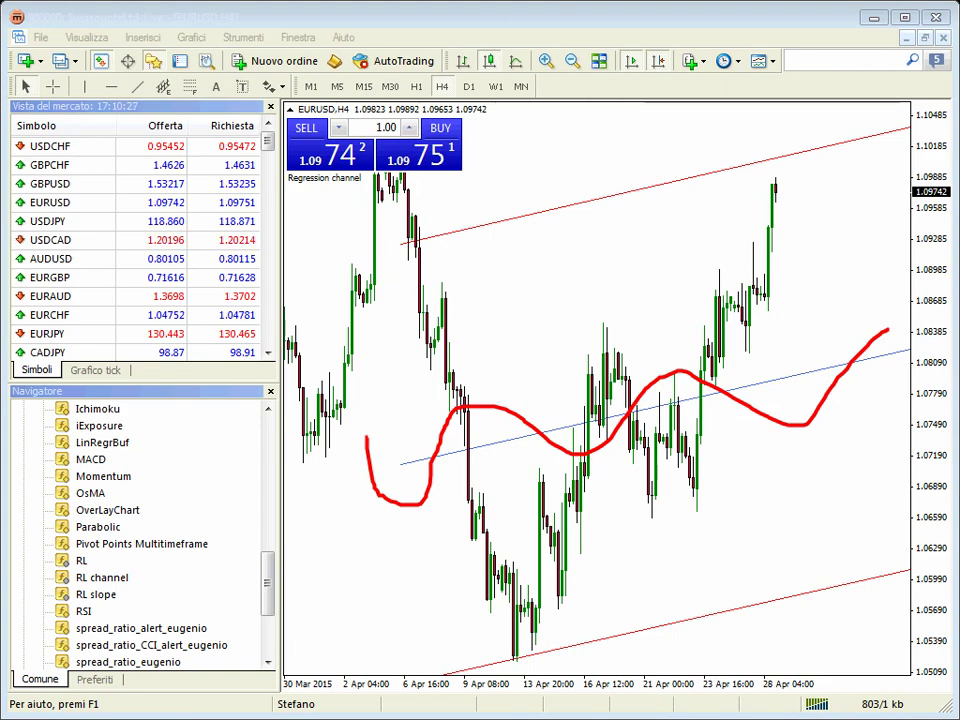
{"action": "key", "text": "Escape"}
- Switch to the browser, view the Wikipedia article "Regressione lineare" down to its history section, and return to the trading terminal
{"action": "key", "text": "alt+Tab"}
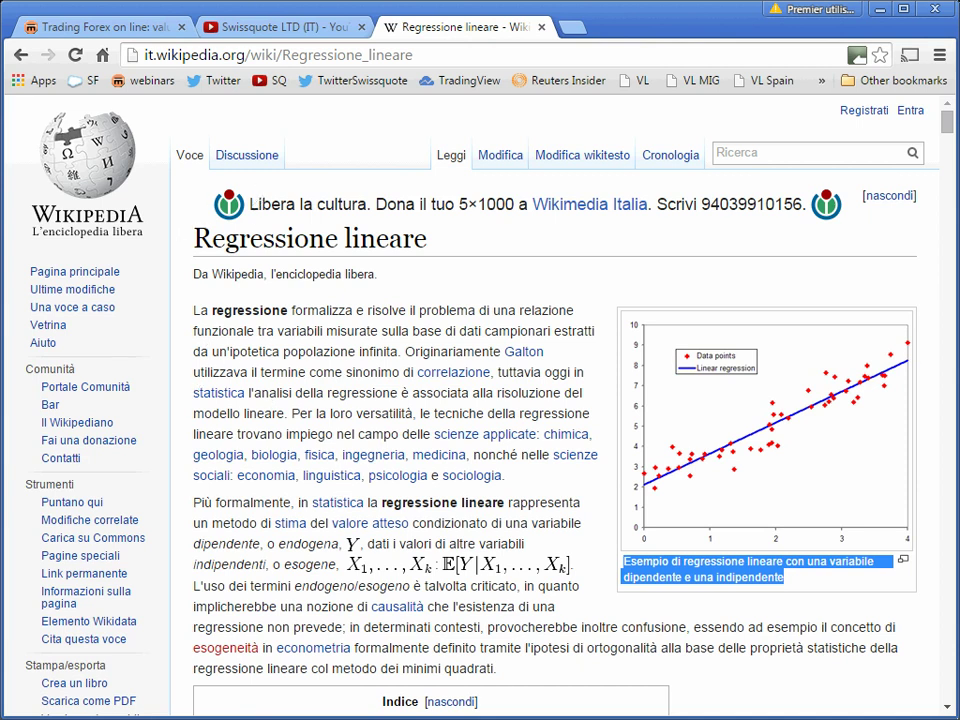
{"action": "key", "text": "ctrl+2"}
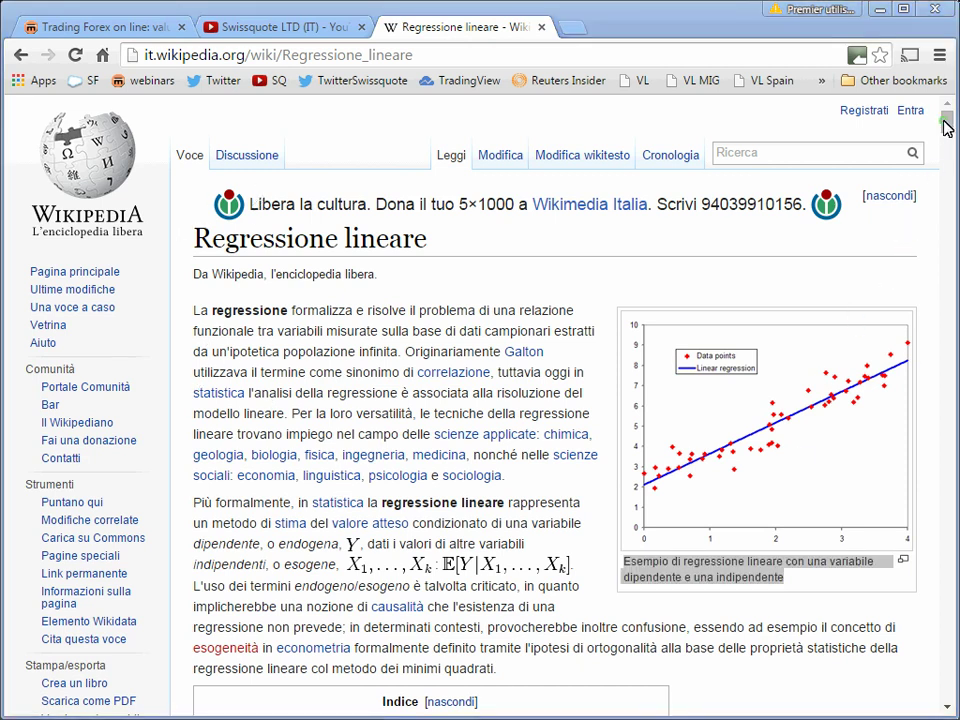
{"action": "left_click", "coordinate": [955, 177]}
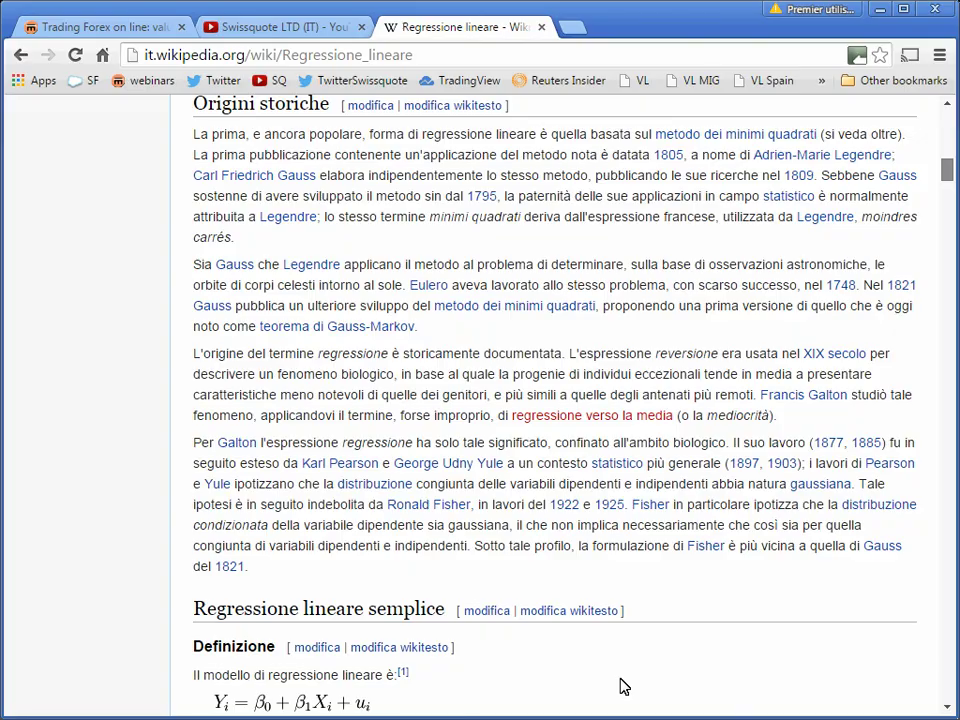
{"action": "key", "text": "alt+Tab"}
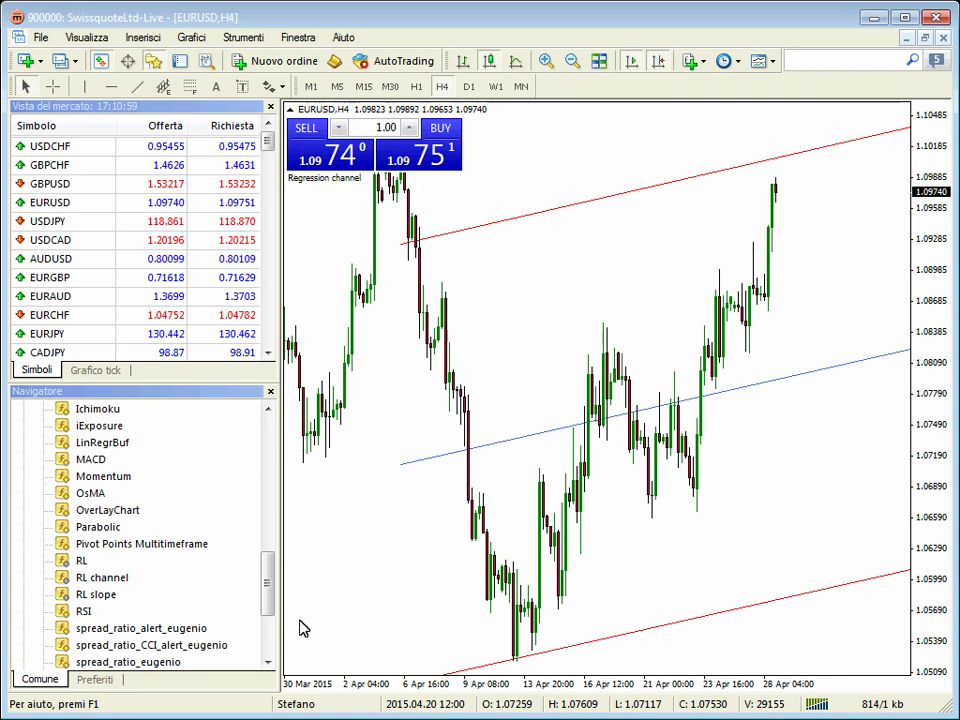
- Add the Bands indicator to the EURUSD H4 chart with Bands Period 20, Bands Shift 0 and Bands Deviations 2.0
{"action": "left_click_drag", "start_coordinate": [268, 612], "coordinate": [265, 537]}
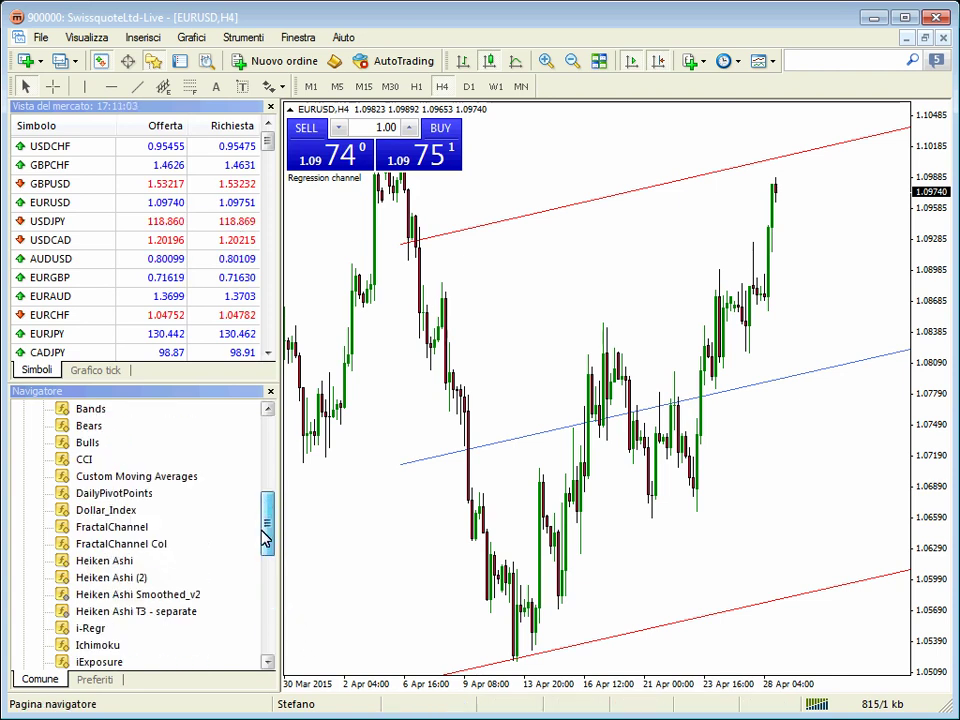
{"action": "left_click_drag", "start_coordinate": [510, 393], "coordinate": [380, 310]}
{"action": "left_click", "coordinate": [392, 300]}
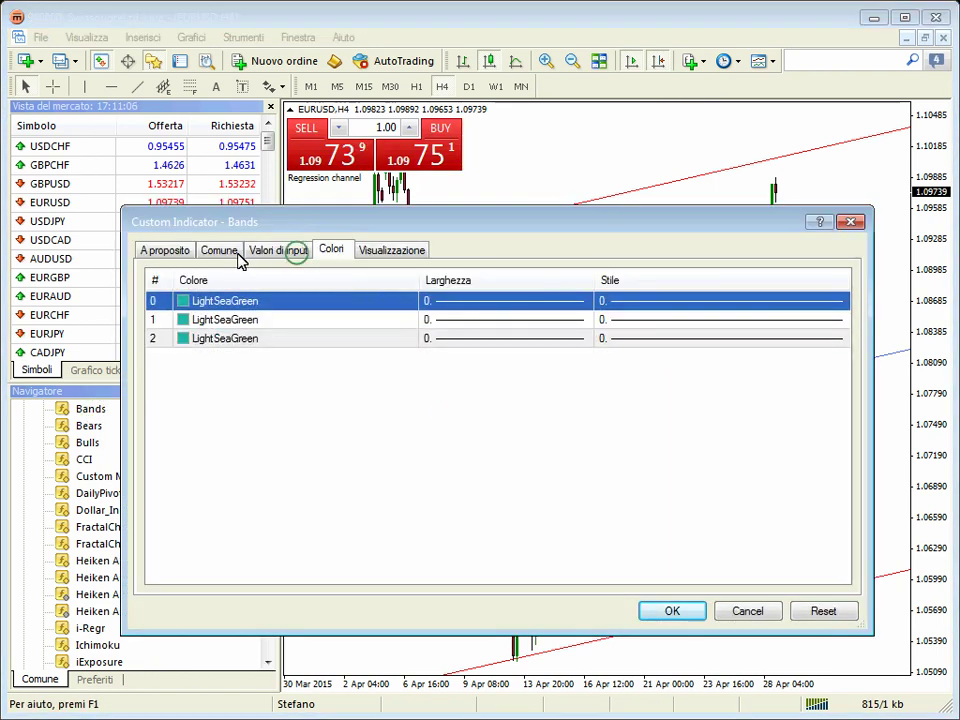
{"action": "key", "text": "ctrl+shift+Tab"}
{"action": "left_click", "coordinate": [523, 319]}
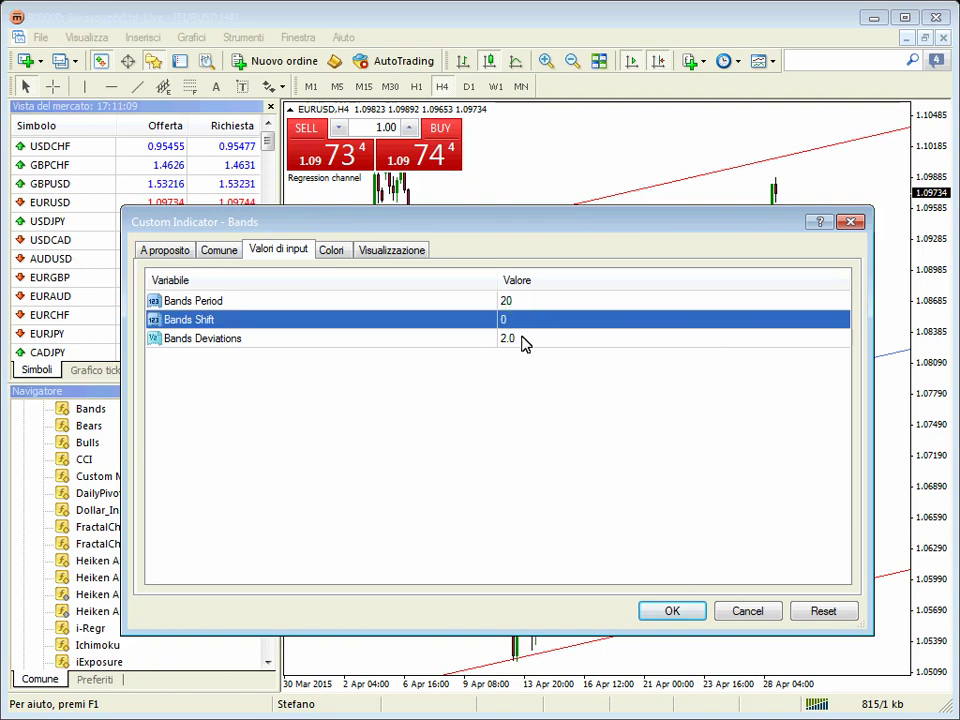
{"action": "key", "text": "Up"}
{"action": "left_click_drag", "start_coordinate": [617, 228], "coordinate": [619, 258]}
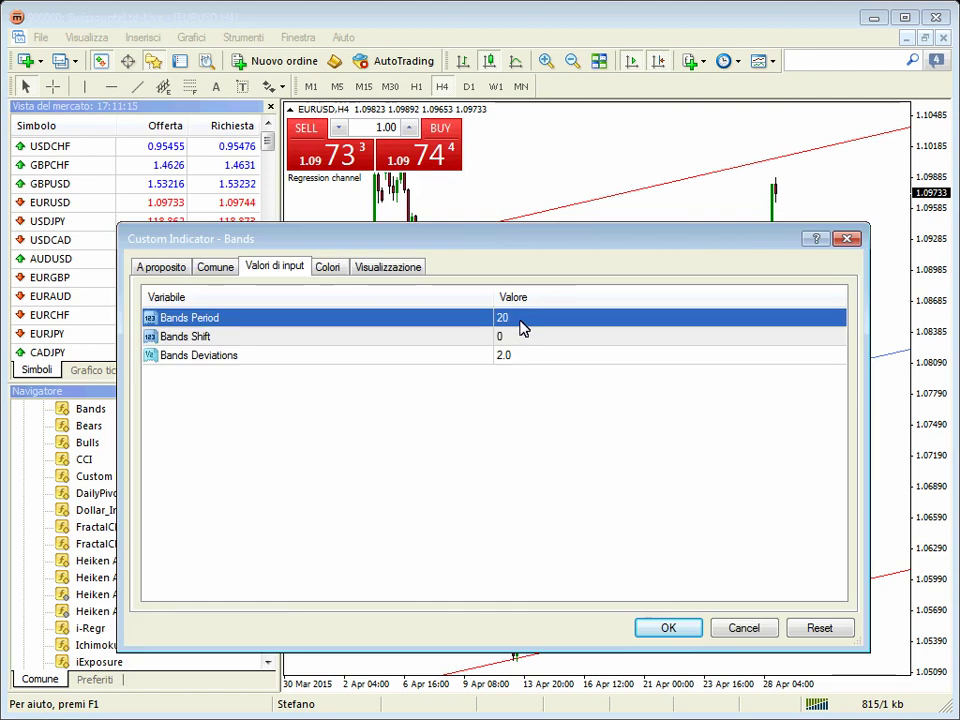
{"action": "left_click", "coordinate": [668, 630]}
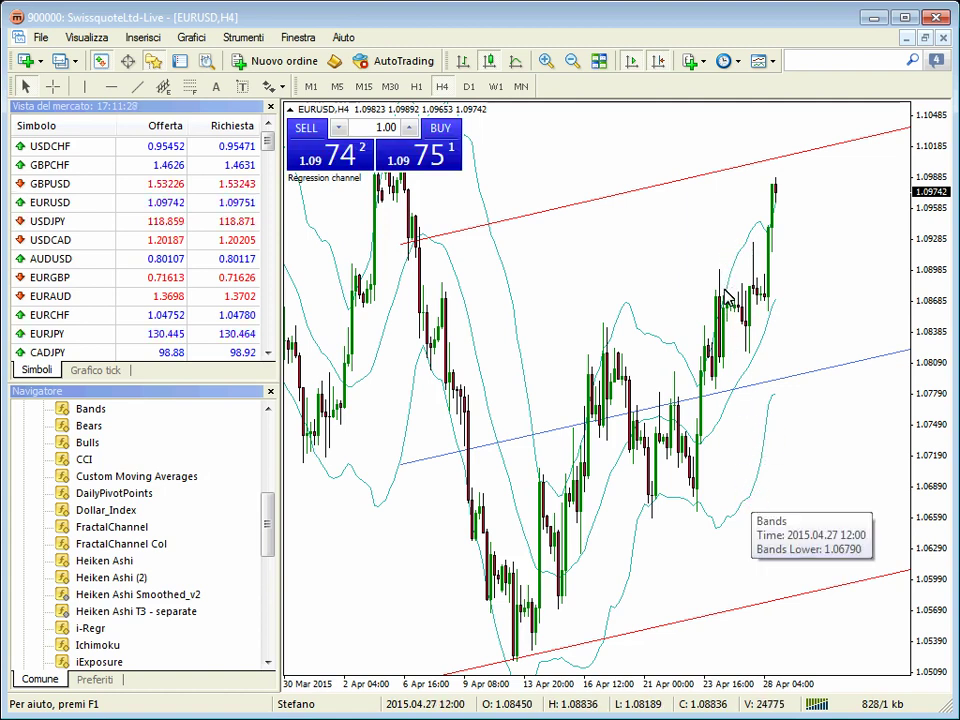
{"action": "scroll", "coordinate": [729, 298], "scroll_direction": "up", "scroll_amount": 1}
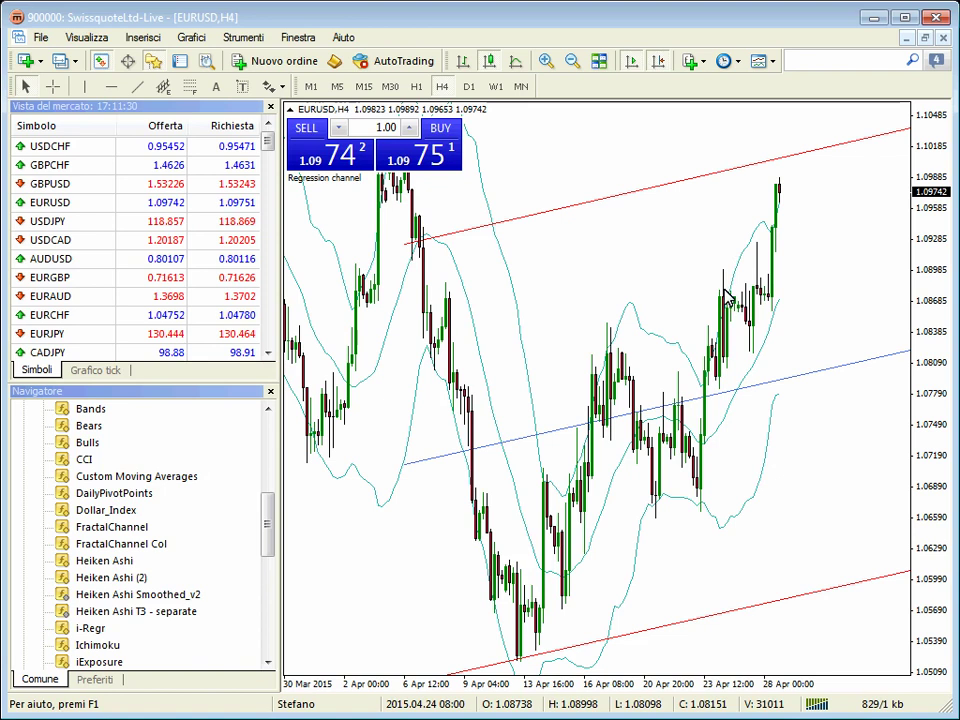
{"action": "scroll", "coordinate": [729, 298], "scroll_direction": "down", "scroll_amount": 1}
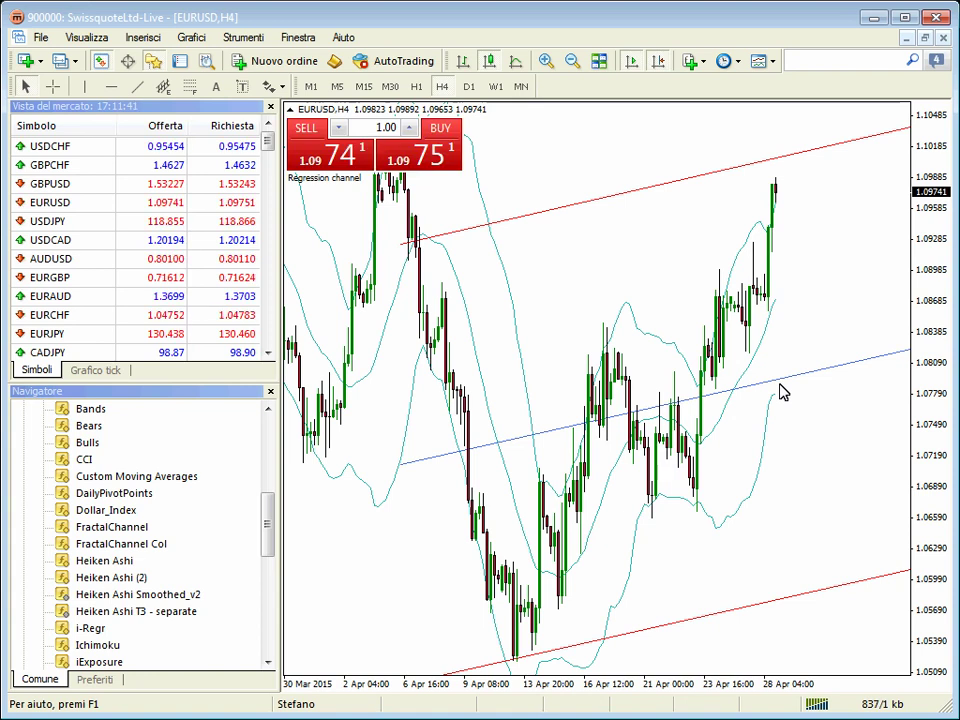
- Open the input values of the Bands indicator already on the chart, start editing Bands Deviations, and discard the edit
{"action": "right_click", "coordinate": [514, 306]}
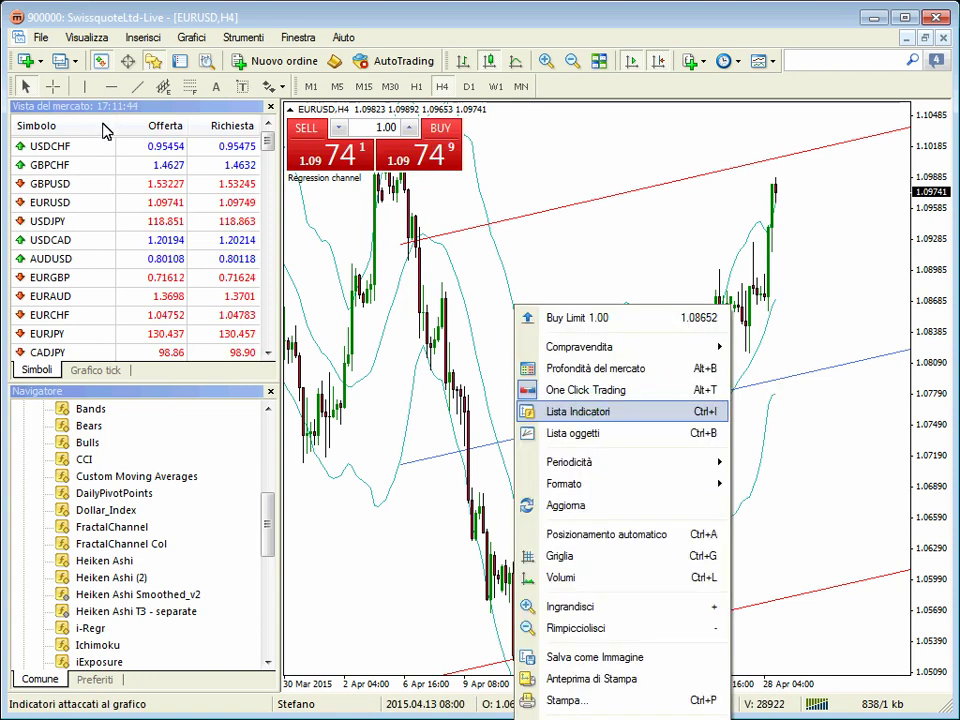
{"action": "key", "text": "ctrl+i"}
{"action": "left_click", "coordinate": [378, 94]}
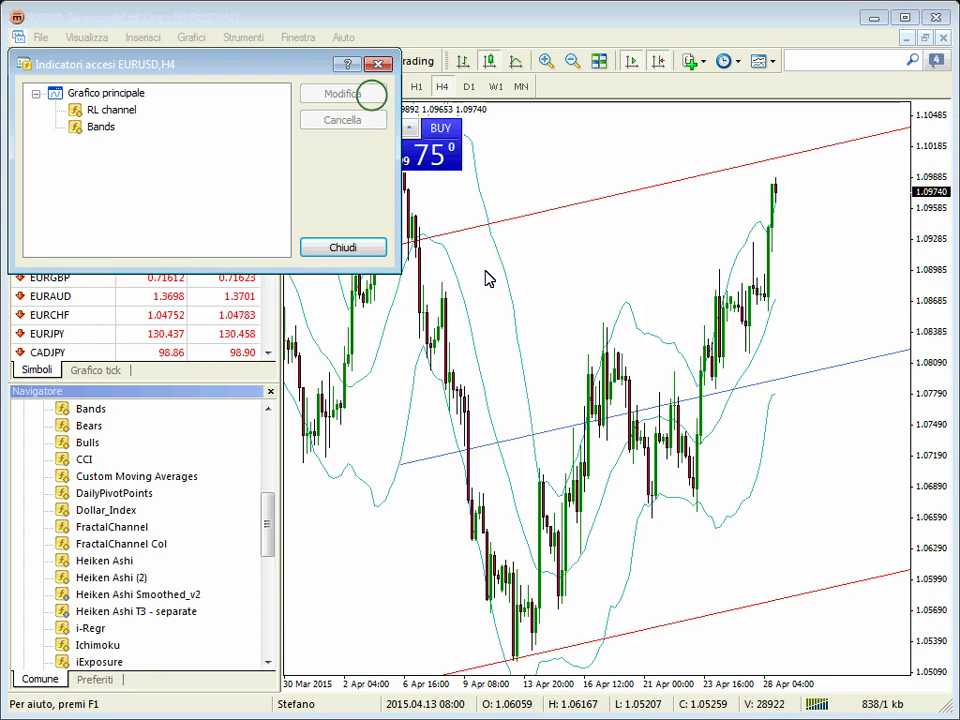
{"action": "double_click", "coordinate": [533, 373]}
{"action": "left_click", "coordinate": [530, 363]}
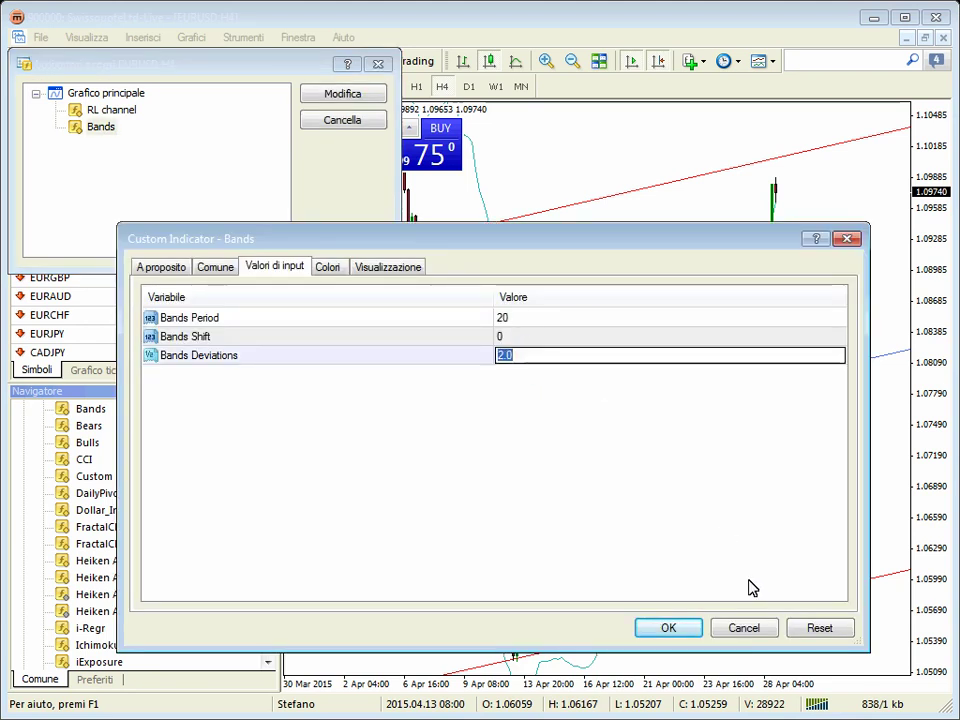
{"action": "type", "text": "2.5"}
{"action": "key", "text": "Return"}
{"action": "left_click", "coordinate": [758, 628]}
- Remove the Bands indicator from the chart and close the indicator list
{"action": "left_click", "coordinate": [100, 127]}
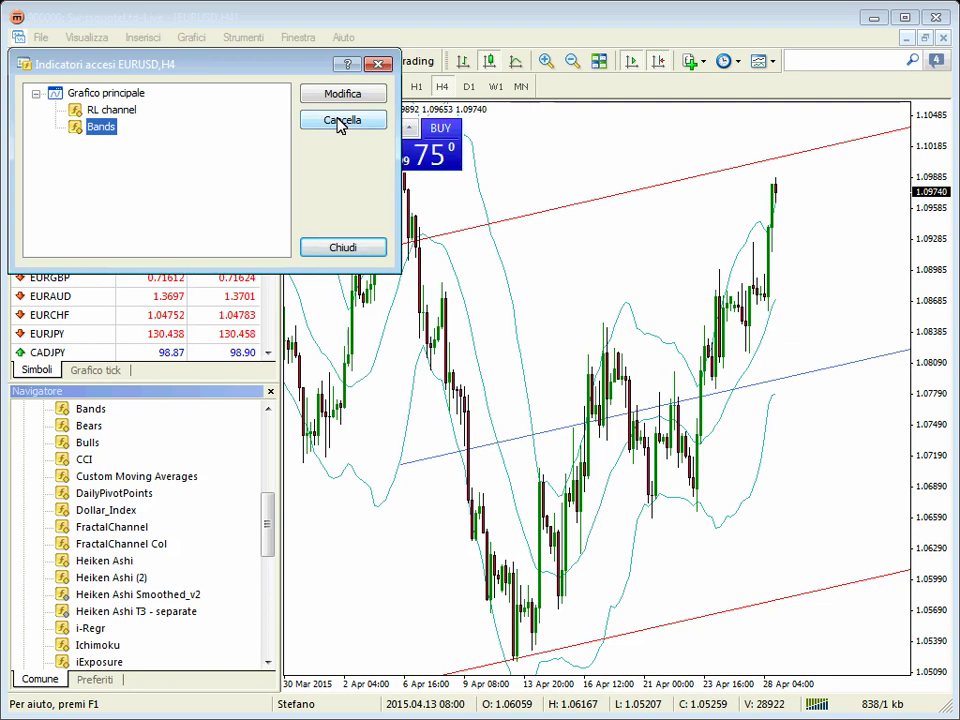
{"action": "left_click", "coordinate": [340, 122]}
{"action": "left_click", "coordinate": [350, 248]}
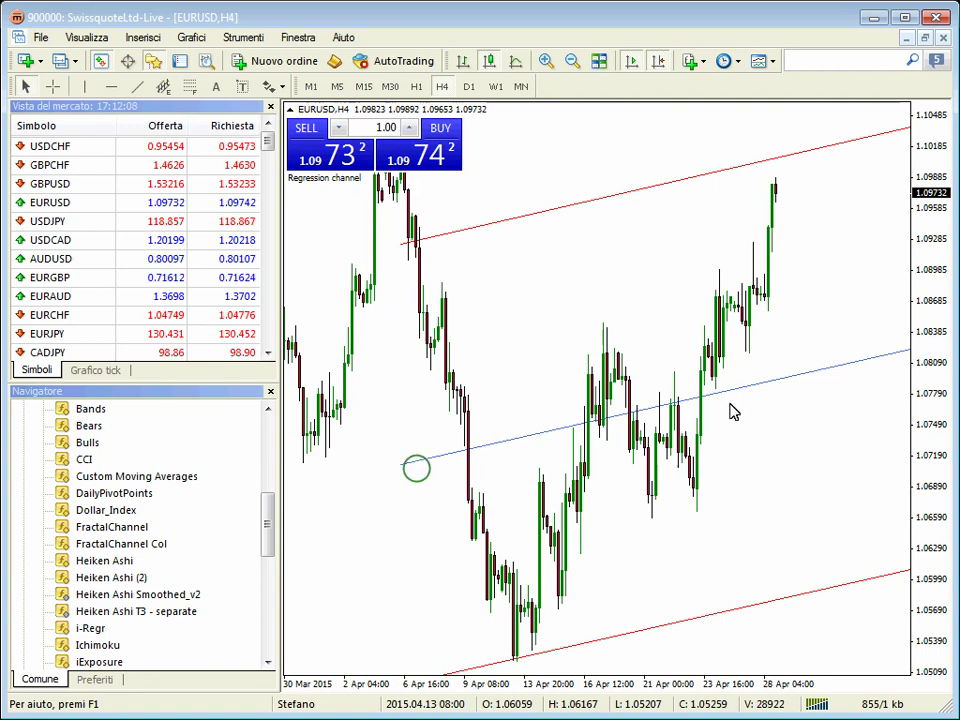
- Examine the regression channel on the USDJPY, AUDUSD and EURGBP charts in turn, and return to EURUSD
{"action": "left_click", "coordinate": [877, 362]}
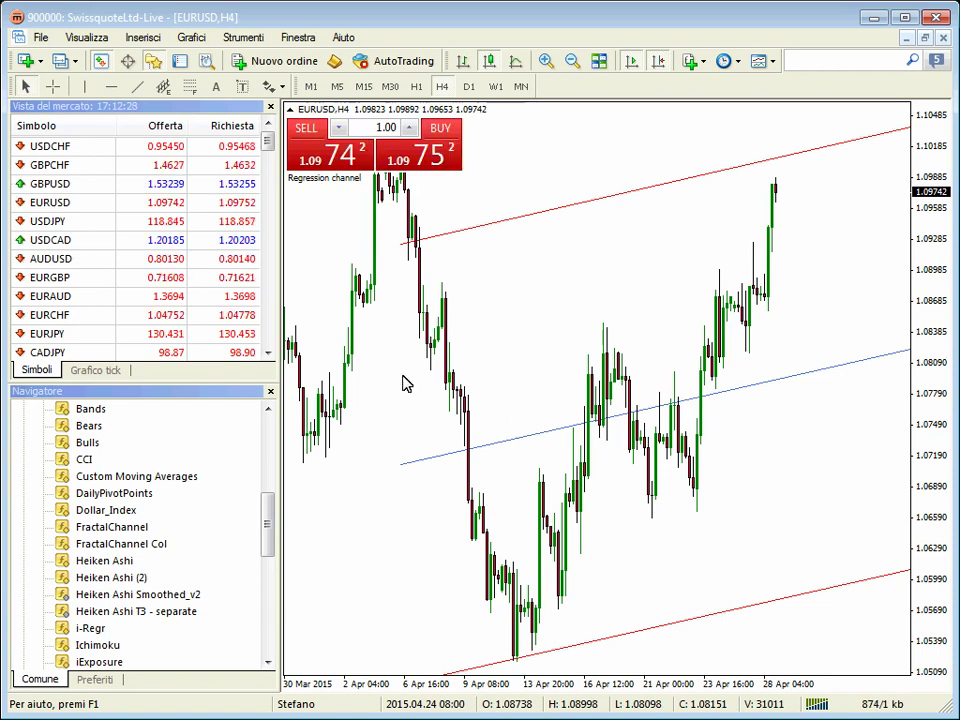
{"action": "left_click", "coordinate": [572, 62]}
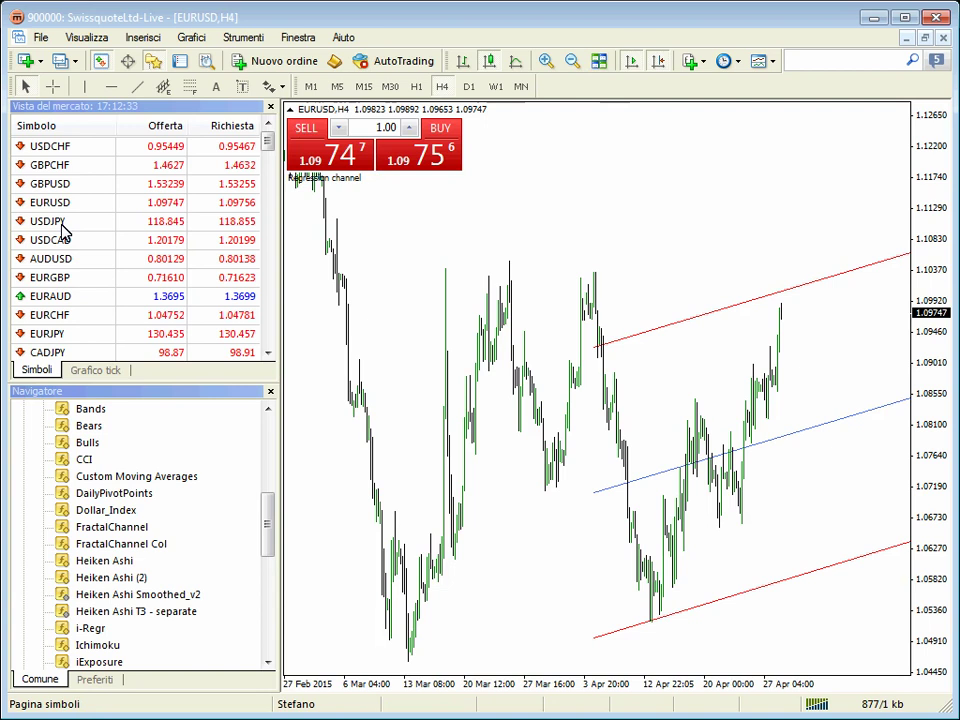
{"action": "left_click", "coordinate": [60, 223]}
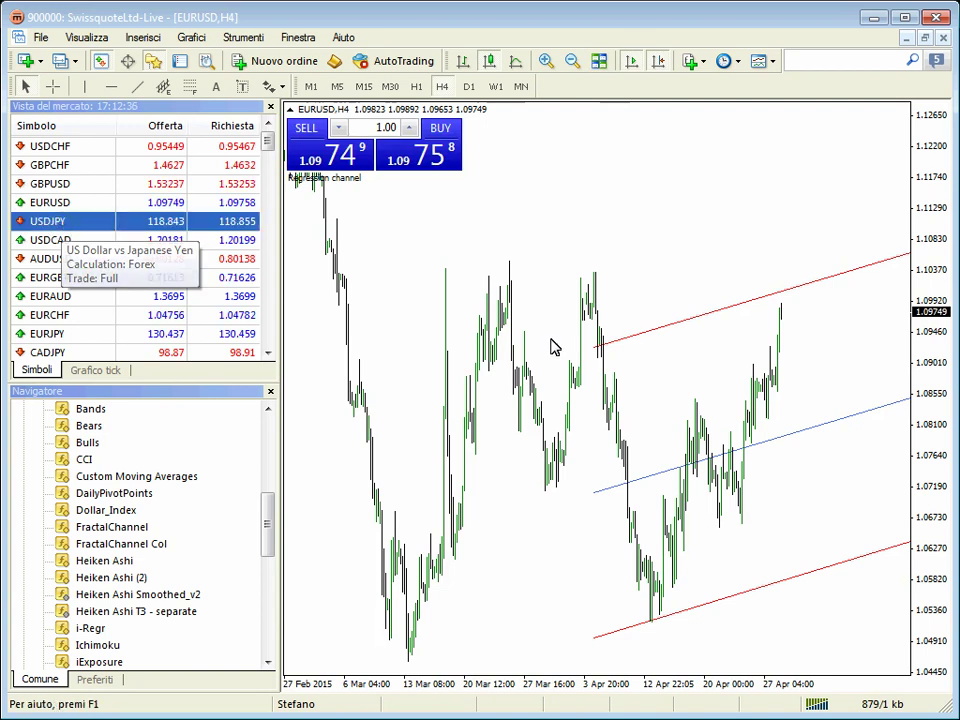
{"action": "left_click_drag", "start_coordinate": [555, 347], "coordinate": [555, 347]}
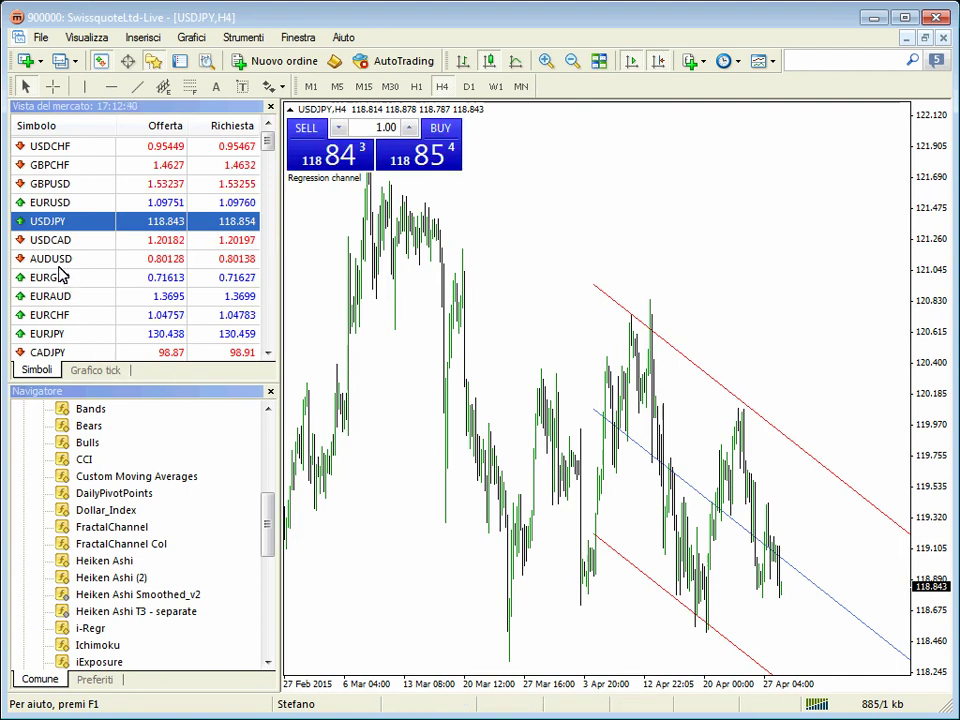
{"action": "left_click_drag", "start_coordinate": [517, 313], "coordinate": [516, 312]}
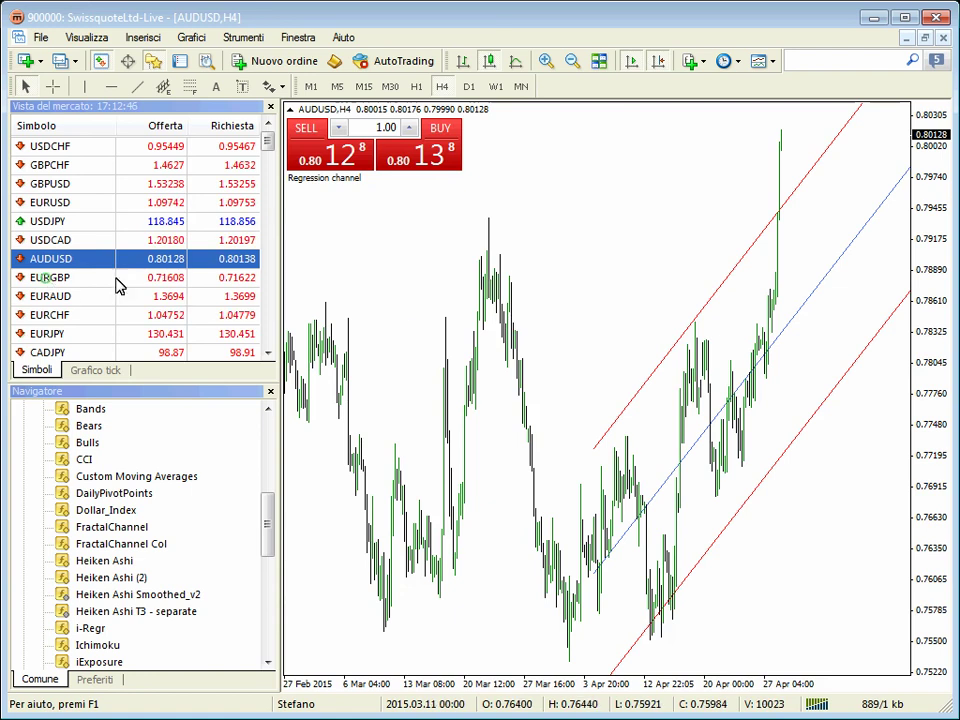
{"action": "left_click_drag", "start_coordinate": [629, 326], "coordinate": [632, 326]}
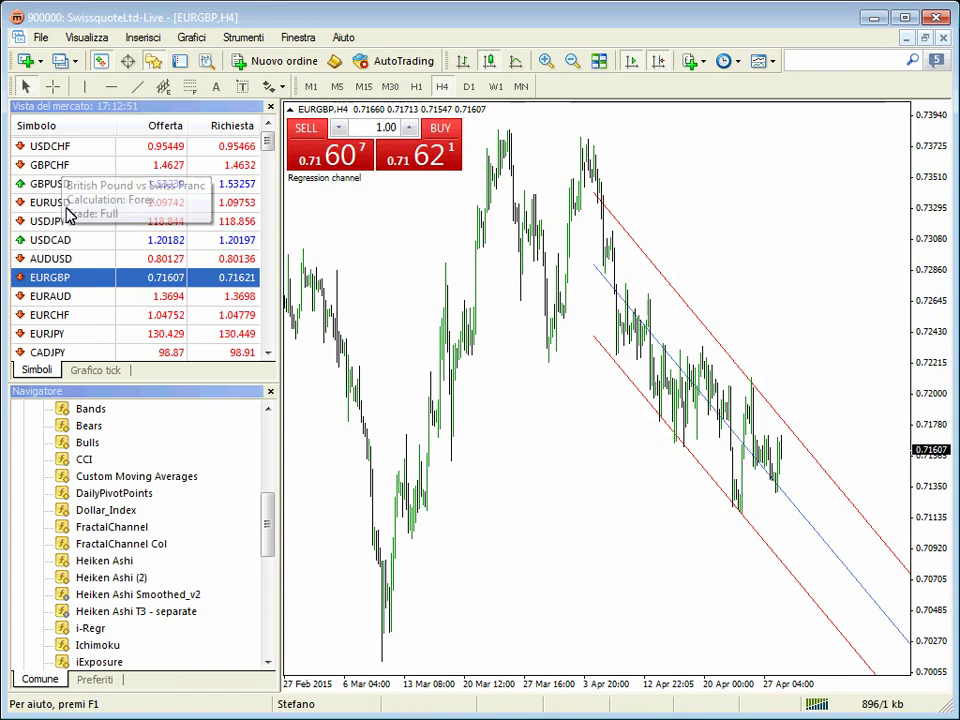
{"action": "left_click_drag", "start_coordinate": [68, 208], "coordinate": [603, 424]}
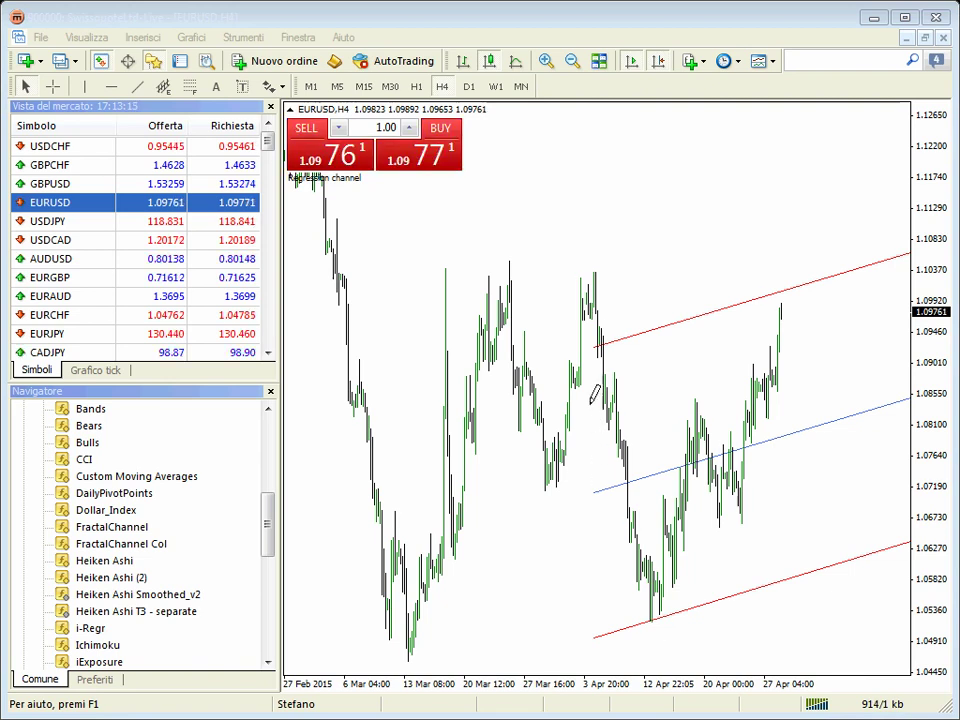
- Annotate the EURUSD chart with red lines to both outer channel lines and a zigzag along the middle line, and clear the drawing
{"action": "left_click", "coordinate": [441, 507]}
{"action": "left_click", "coordinate": [586, 643]}
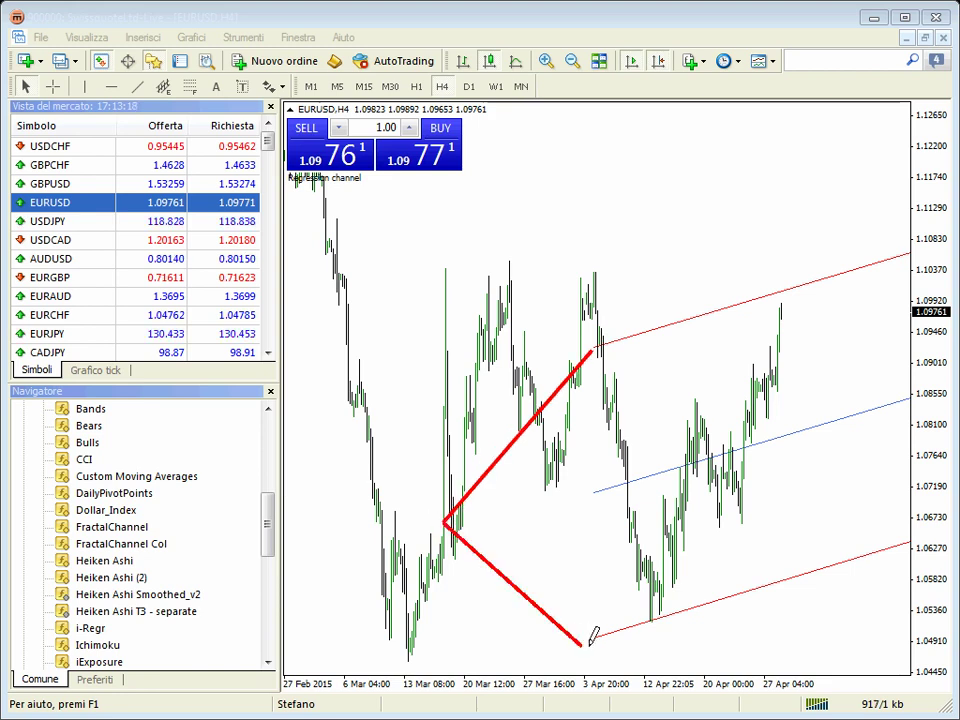
{"action": "left_click", "coordinate": [588, 510]}
{"action": "left_click", "coordinate": [615, 462]}
{"action": "left_click", "coordinate": [652, 505]}
{"action": "left_click", "coordinate": [688, 437]}
{"action": "left_click", "coordinate": [713, 470]}
{"action": "left_click", "coordinate": [736, 423]}
{"action": "left_click", "coordinate": [788, 467]}
{"action": "left_click", "coordinate": [803, 397]}
{"action": "left_click", "coordinate": [833, 434]}
{"action": "left_click", "coordinate": [854, 367]}
{"action": "left_click", "coordinate": [880, 407]}
{"action": "left_click", "coordinate": [900, 364]}
{"action": "left_click", "coordinate": [913, 386]}
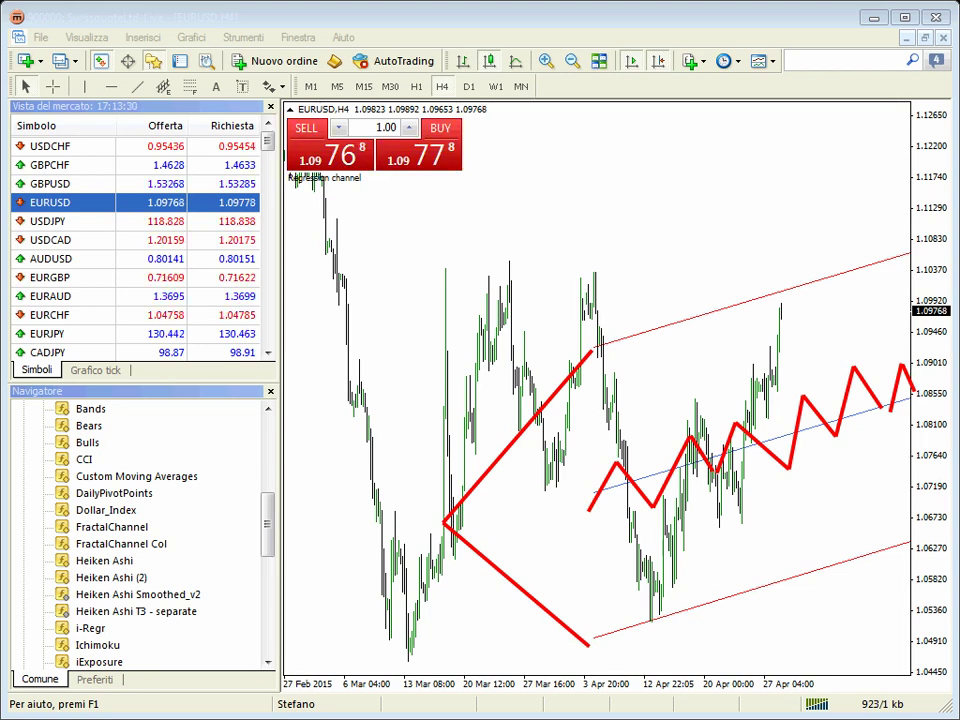
{"action": "key", "text": "Escape"}
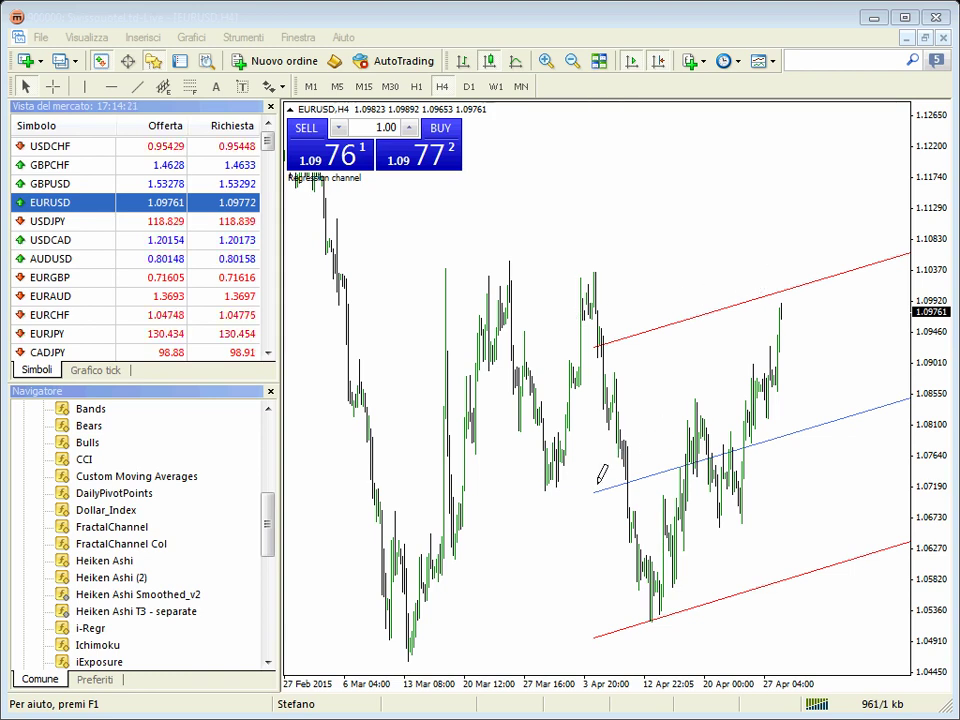
- Trace the channel's blue middle line with a straight red annotation twice, clearing the drawing each time
{"action": "mouse_move", "coordinate": [597, 489]}
{"action": "left_mouse_down"}
{"action": "mouse_move", "coordinate": [864, 429]}
{"action": "mouse_move", "coordinate": [883, 398]}
{"action": "mouse_move", "coordinate": [919, 386]}
{"action": "left_mouse_up"}
{"action": "key", "text": "Escape"}
{"action": "mouse_move", "coordinate": [591, 499]}
{"action": "left_mouse_down"}
{"action": "mouse_move", "coordinate": [853, 437]}
{"action": "mouse_move", "coordinate": [908, 396]}
{"action": "left_mouse_up"}
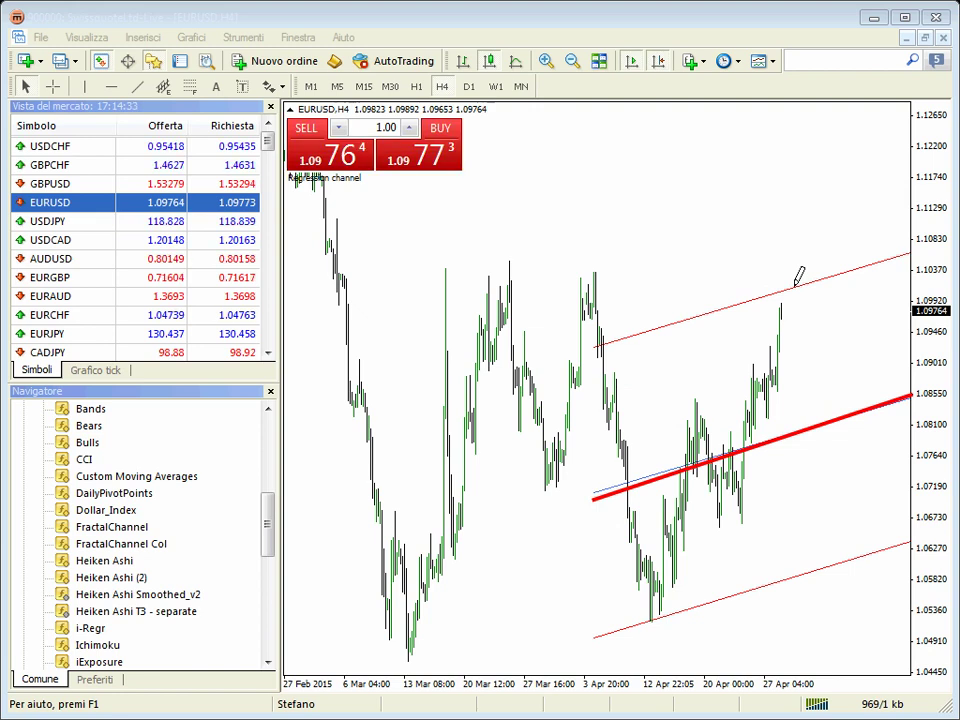
{"action": "key", "text": "Escape"}
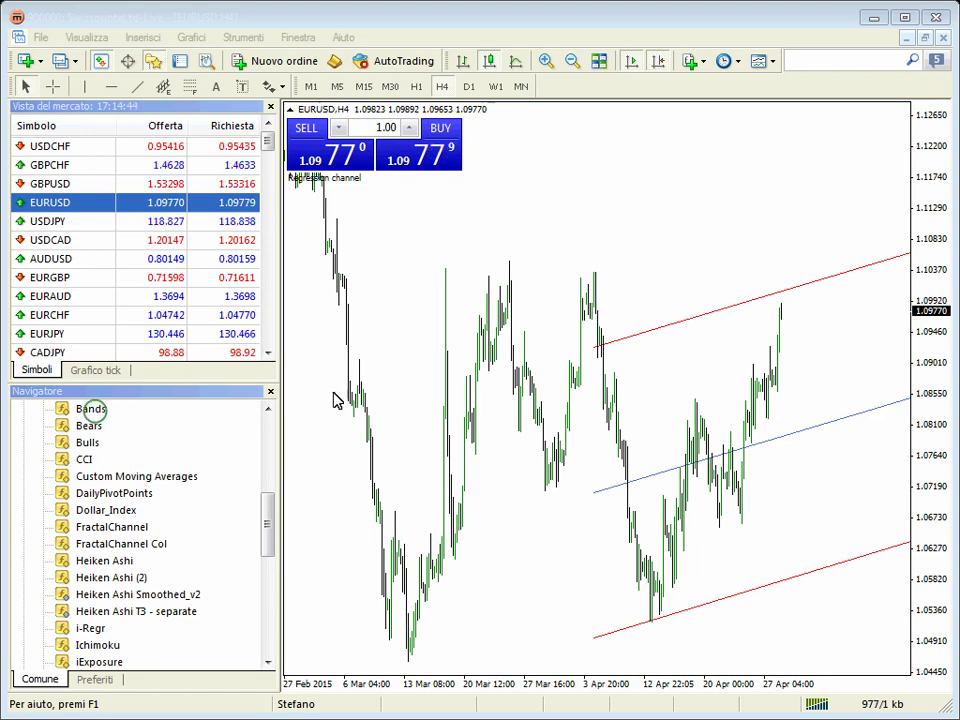
- Add the Bands indicator to the EURUSD H4 chart again with period 20, shift 0 and deviations 2.0
{"action": "left_click_drag", "start_coordinate": [478, 338], "coordinate": [479, 339]}
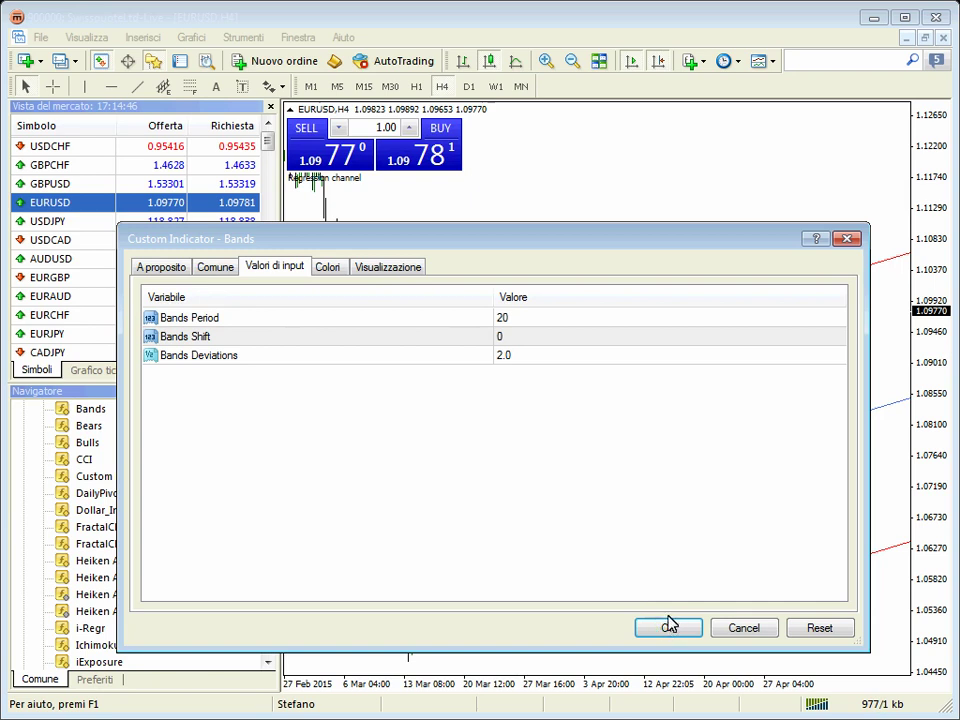
{"action": "key", "text": "Return"}
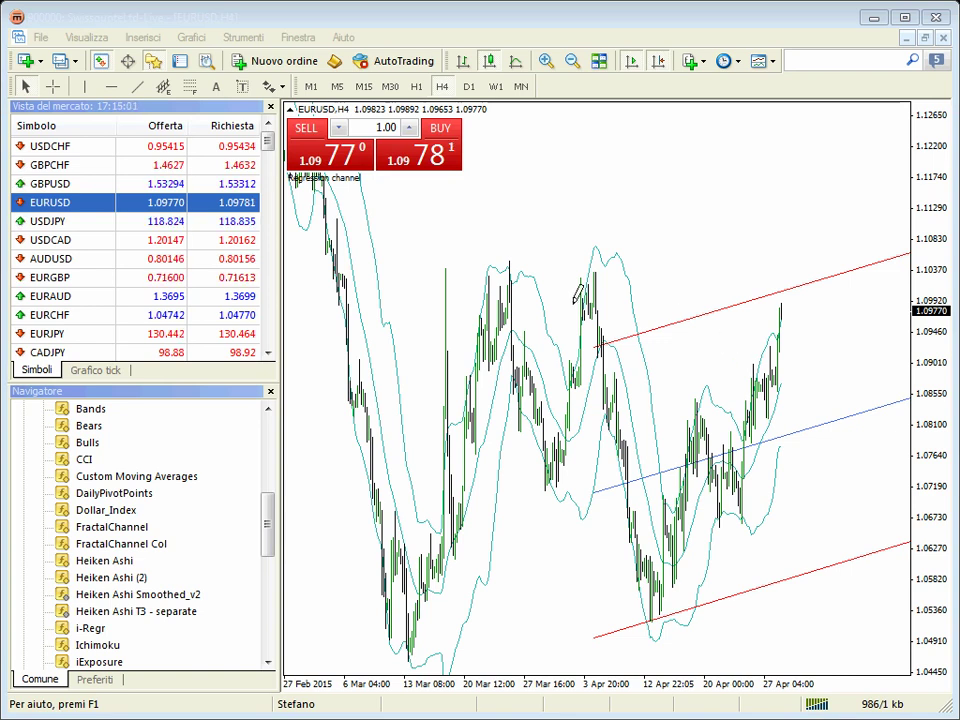
- Box the early-April peak and the latest rising candles in red, and clear the annotations
{"action": "mouse_move", "coordinate": [565, 298]}
{"action": "left_mouse_down"}
{"action": "mouse_move", "coordinate": [608, 313]}
{"action": "mouse_move", "coordinate": [606, 338]}
{"action": "mouse_move", "coordinate": [558, 337]}
{"action": "left_mouse_up"}
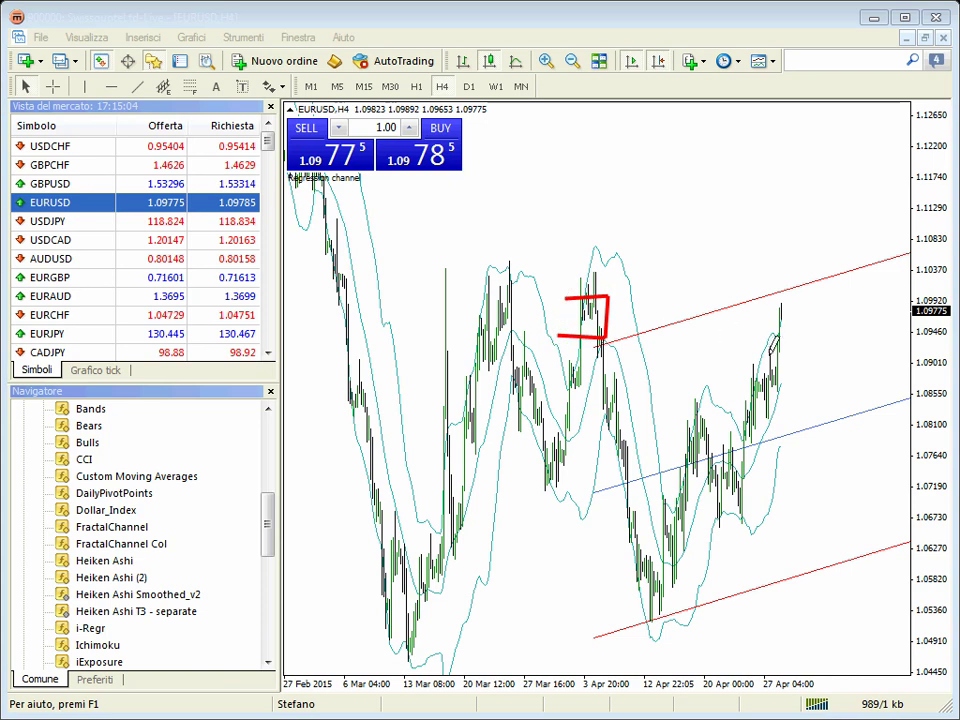
{"action": "mouse_move", "coordinate": [766, 321]}
{"action": "left_mouse_down"}
{"action": "mouse_move", "coordinate": [803, 337]}
{"action": "mouse_move", "coordinate": [800, 318]}
{"action": "mouse_move", "coordinate": [764, 316]}
{"action": "left_mouse_up"}
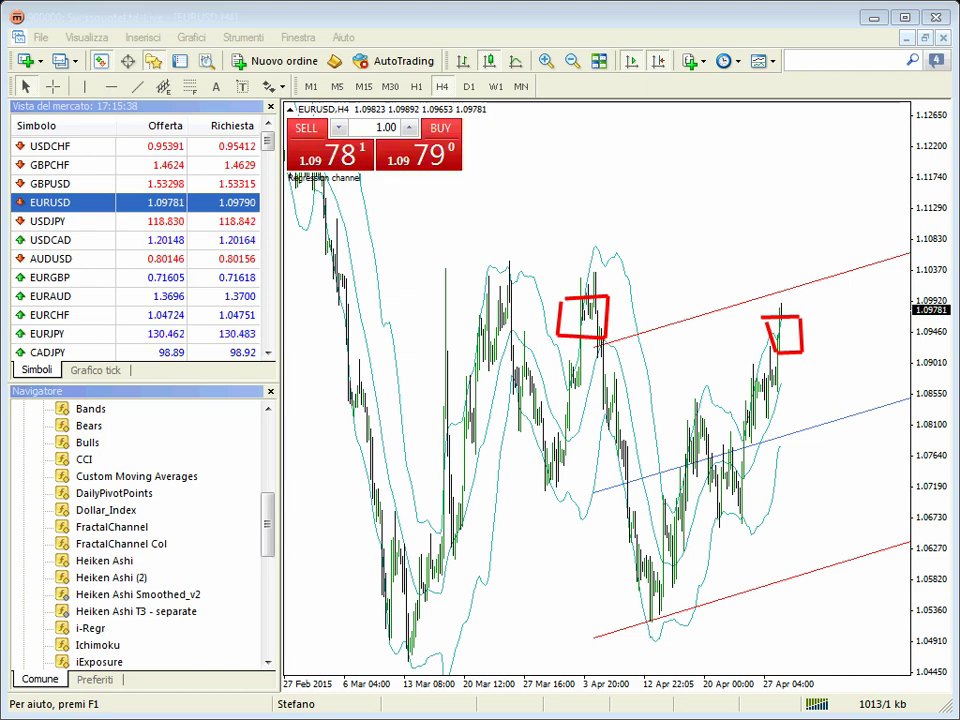
{"action": "key", "text": "Escape"}
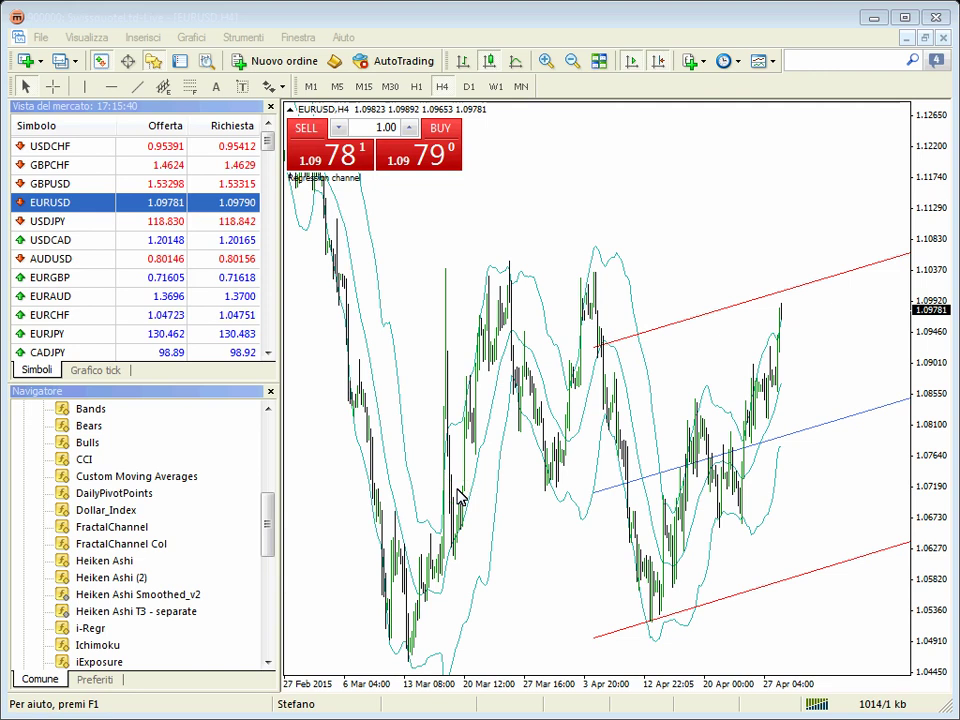
- Hide the one-click trading panel, draw a red annotation line along the decline to the mid-March low, and clear it
{"action": "key", "text": "alt+t"}
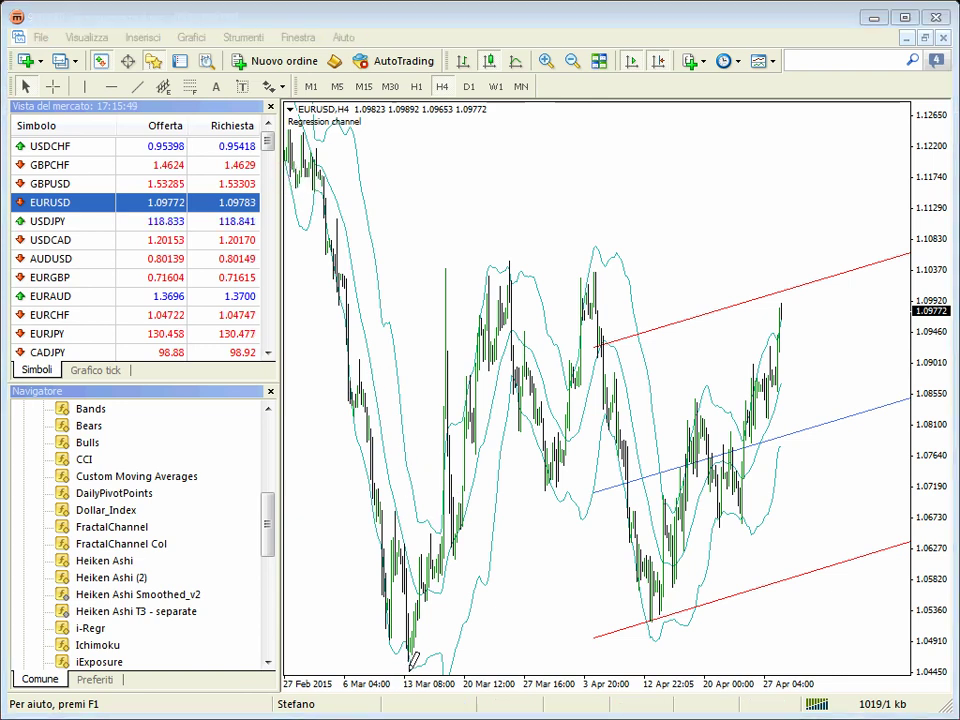
{"action": "left_click_drag", "start_coordinate": [410, 656], "coordinate": [317, 411]}
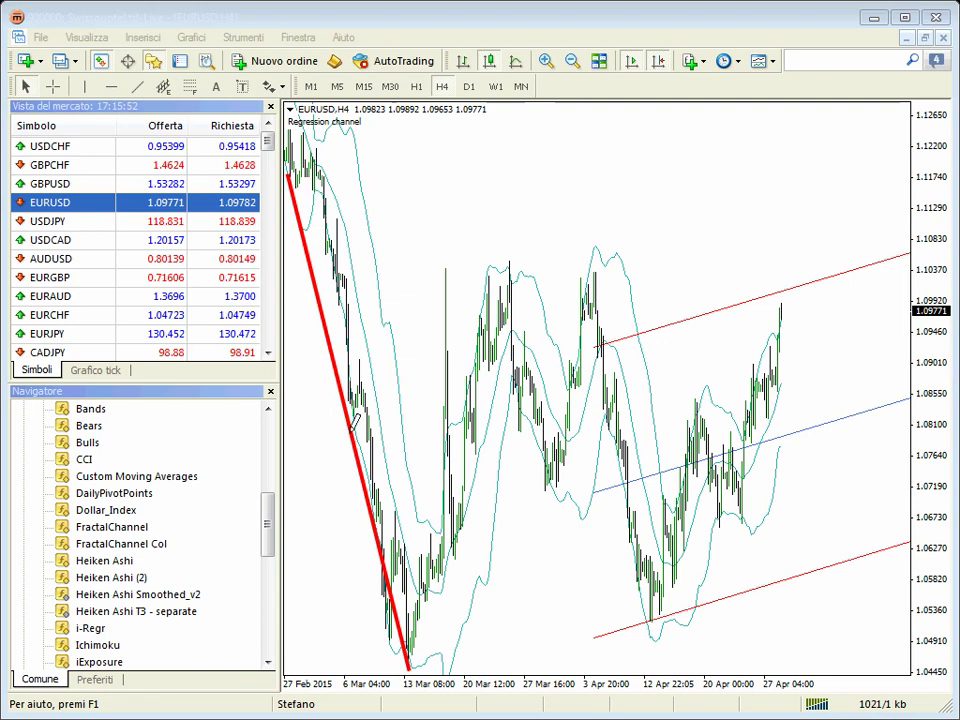
{"action": "key", "text": "Delete"}
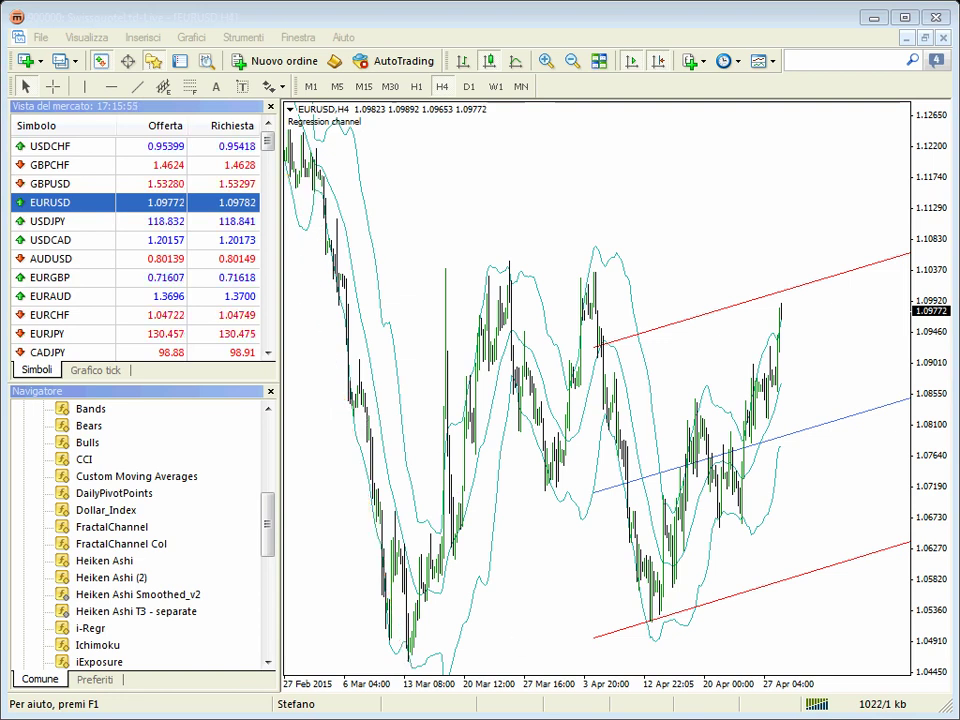
- Outline the early-March falling candles in red, clear the outline, and mark them with a short horizontal red line
{"action": "mouse_move", "coordinate": [318, 212]}
{"action": "left_mouse_down"}
{"action": "mouse_move", "coordinate": [316, 250]}
{"action": "mouse_move", "coordinate": [339, 253]}
{"action": "mouse_move", "coordinate": [338, 213]}
{"action": "left_mouse_up"}
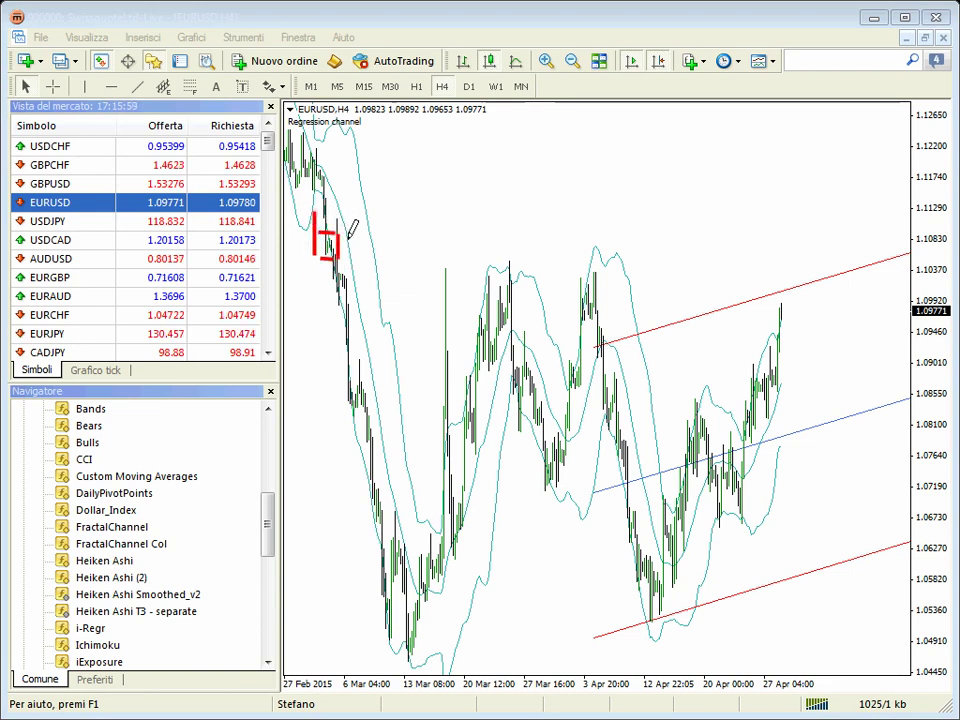
{"action": "key", "text": "Escape"}
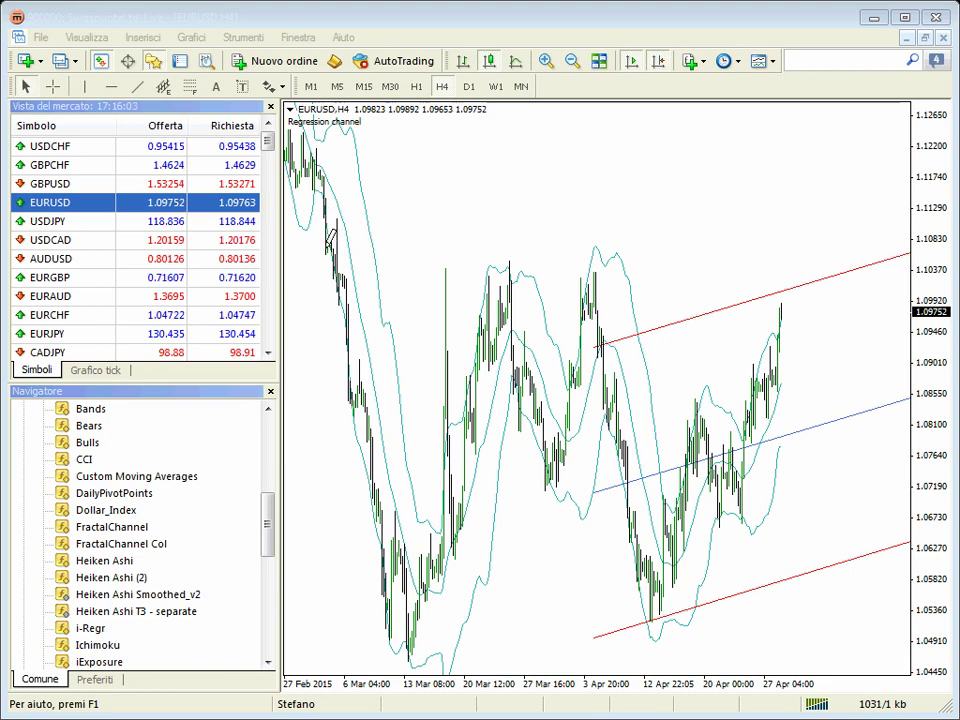
{"action": "left_click", "coordinate": [316, 244]}
{"action": "left_click_drag", "start_coordinate": [316, 244], "coordinate": [337, 244]}
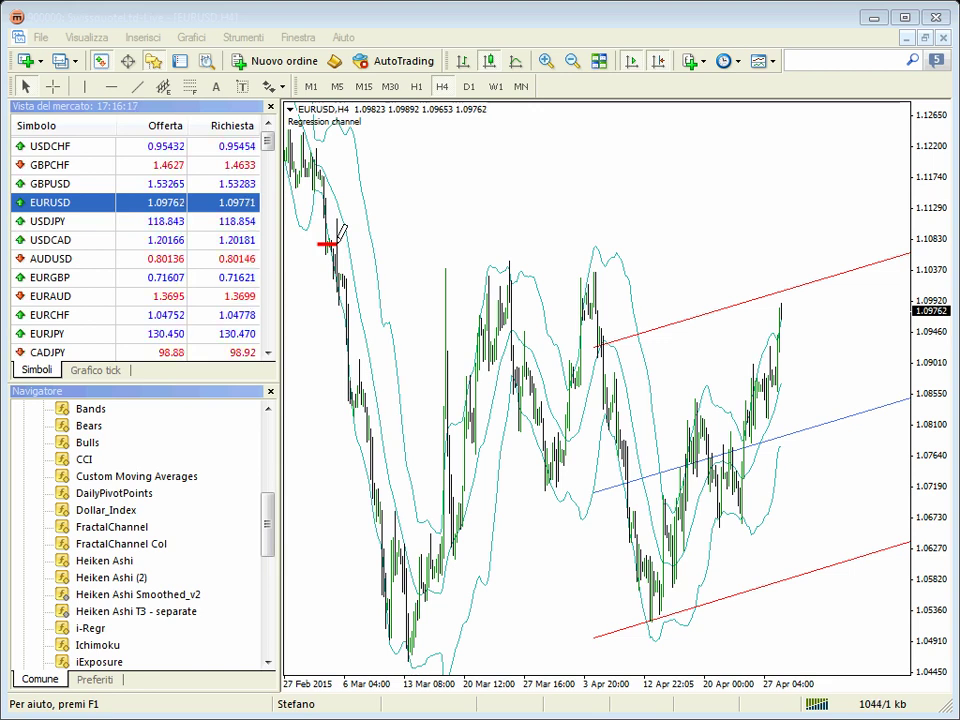
- Thicken the short red mark at the early-March candles and draw a long horizontal red line above it across the chart at about 1.117
{"action": "left_click", "coordinate": [305, 245]}
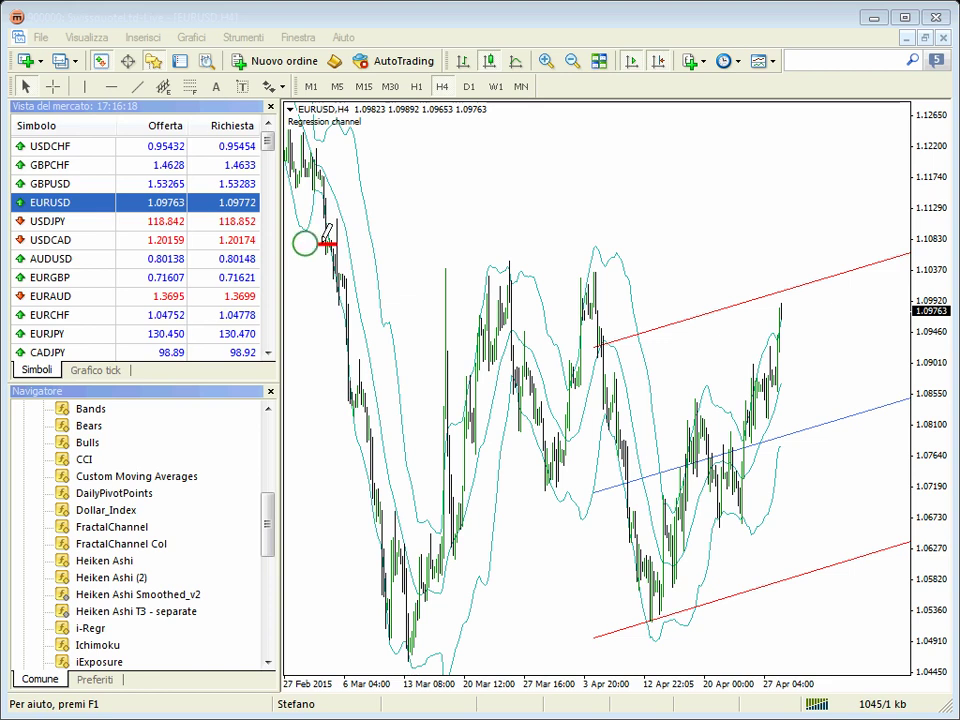
{"action": "left_click_drag", "start_coordinate": [305, 245], "coordinate": [347, 242]}
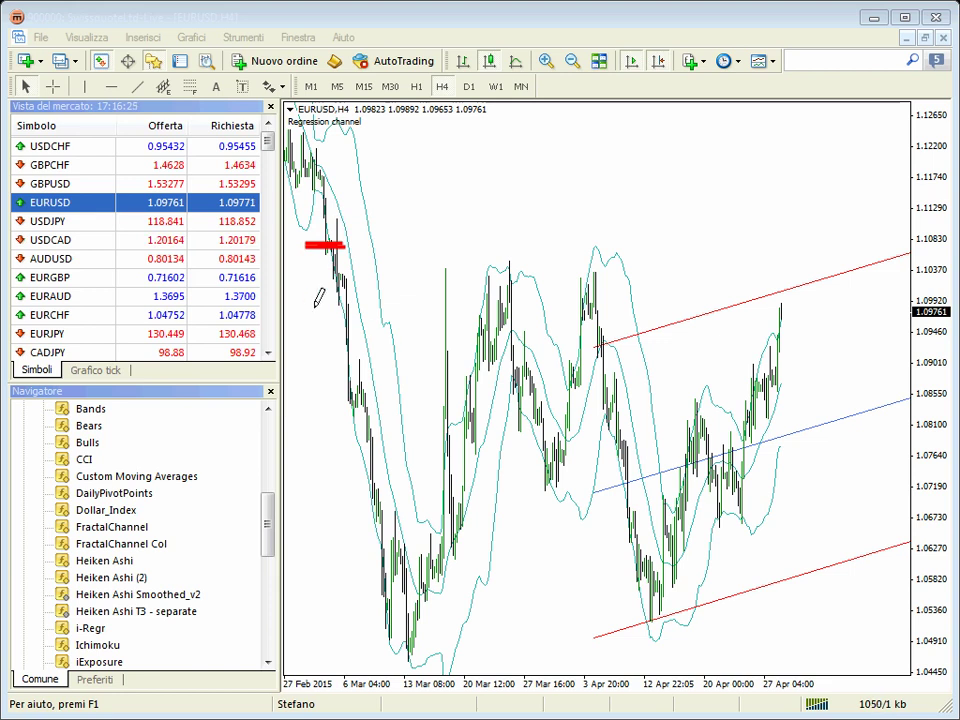
{"action": "left_click_drag", "start_coordinate": [322, 180], "coordinate": [373, 175]}
{"action": "left_click_drag", "start_coordinate": [803, 172], "coordinate": [903, 180]}
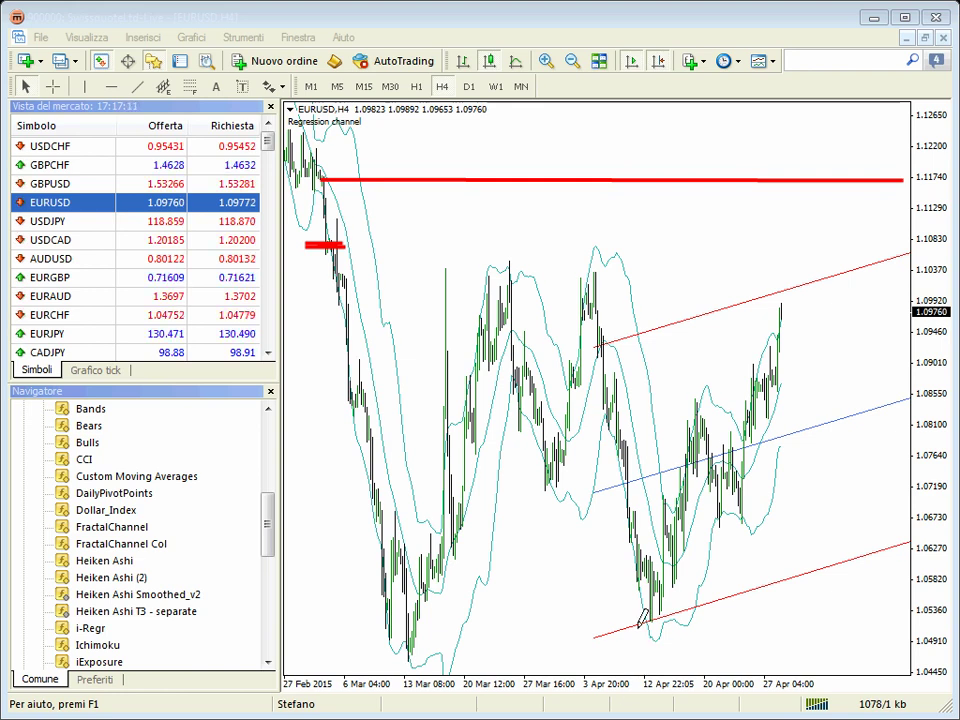
- Mark the lower and middle regression channel lines with short red strokes, and box the upper line just ahead of the latest candle
{"action": "left_click_drag", "start_coordinate": [633, 622], "coordinate": [685, 607]}
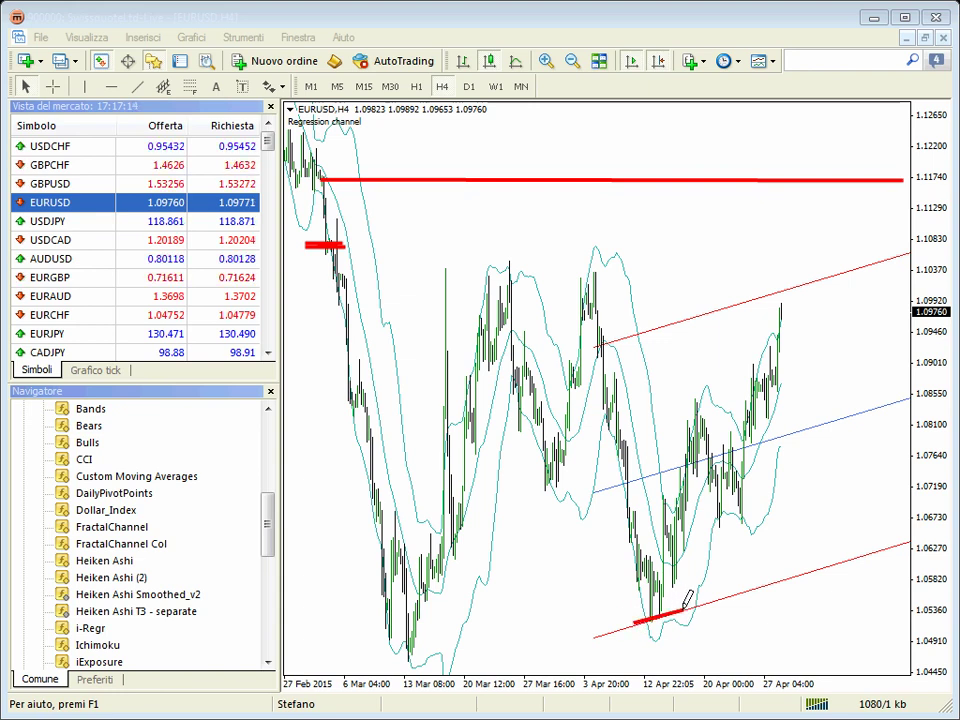
{"action": "left_click_drag", "start_coordinate": [679, 466], "coordinate": [724, 452]}
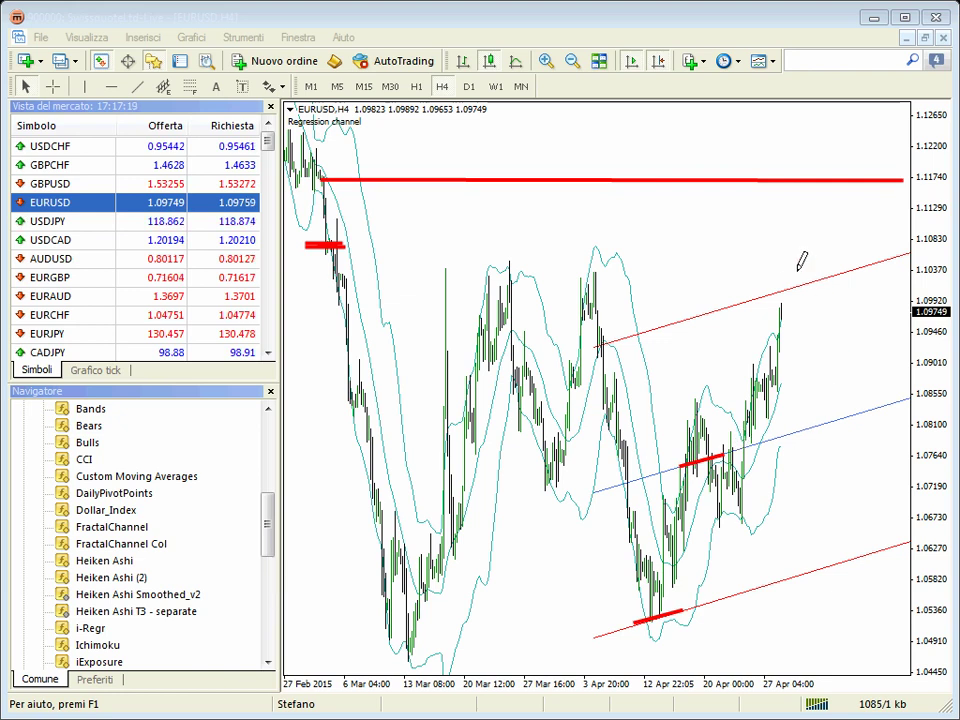
{"action": "mouse_move", "coordinate": [785, 274]}
{"action": "left_mouse_down"}
{"action": "mouse_move", "coordinate": [789, 302]}
{"action": "mouse_move", "coordinate": [815, 303]}
{"action": "mouse_move", "coordinate": [815, 268]}
{"action": "left_mouse_up"}
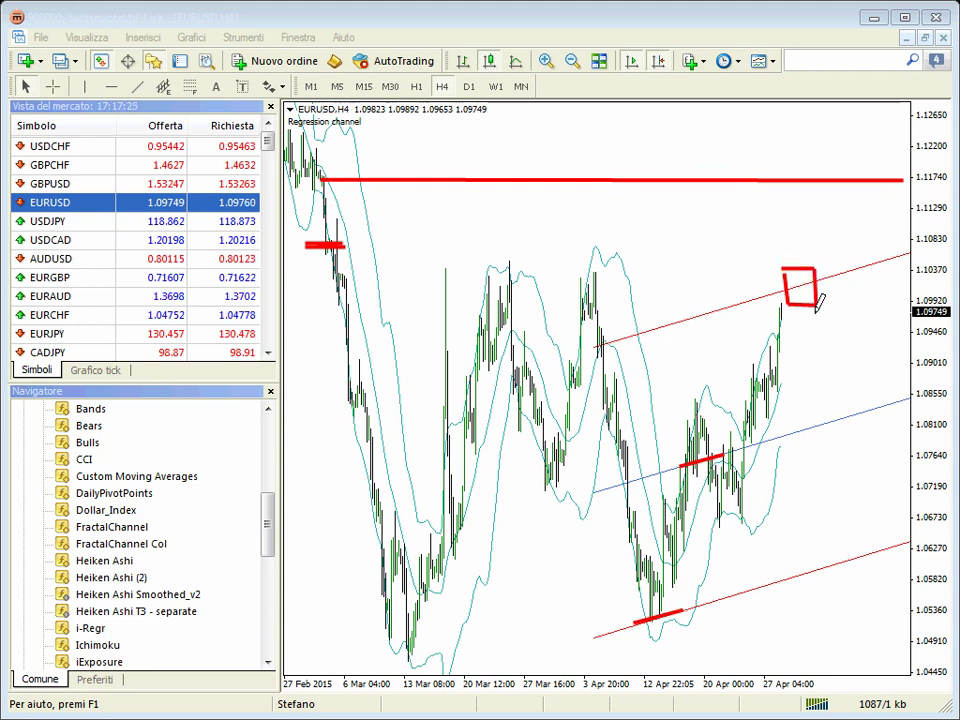
- Draw red arrows from the box down to the middle channel line and onto the latest candle's high, and clear all annotations
{"action": "mouse_move", "coordinate": [815, 315]}
{"action": "left_mouse_down"}
{"action": "mouse_move", "coordinate": [878, 398]}
{"action": "mouse_move", "coordinate": [888, 388]}
{"action": "left_mouse_up"}
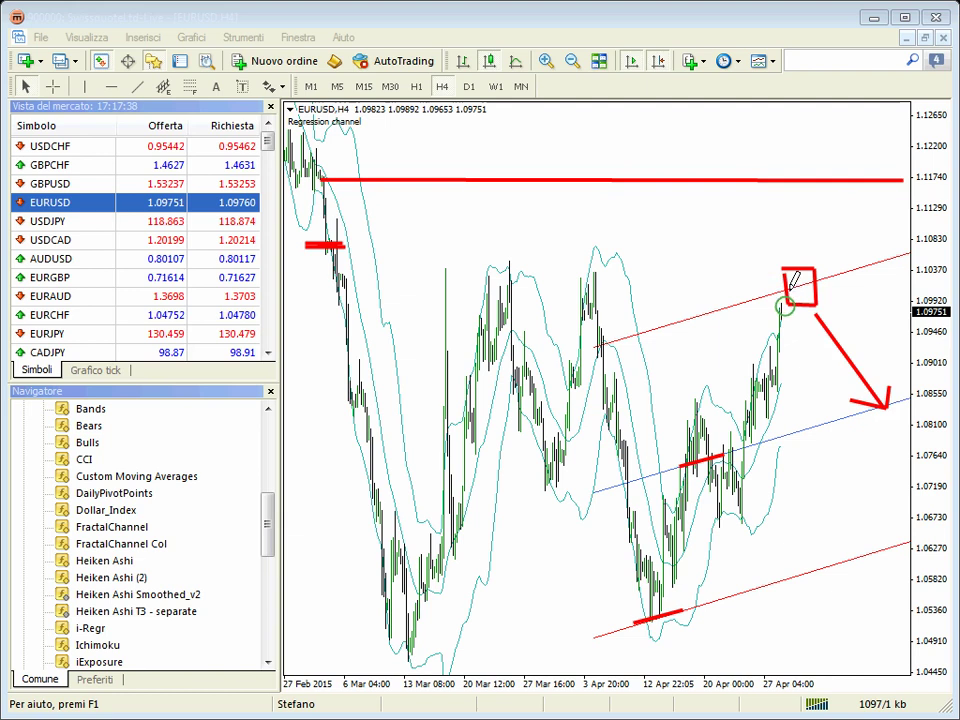
{"action": "left_click_drag", "start_coordinate": [785, 300], "coordinate": [835, 195]}
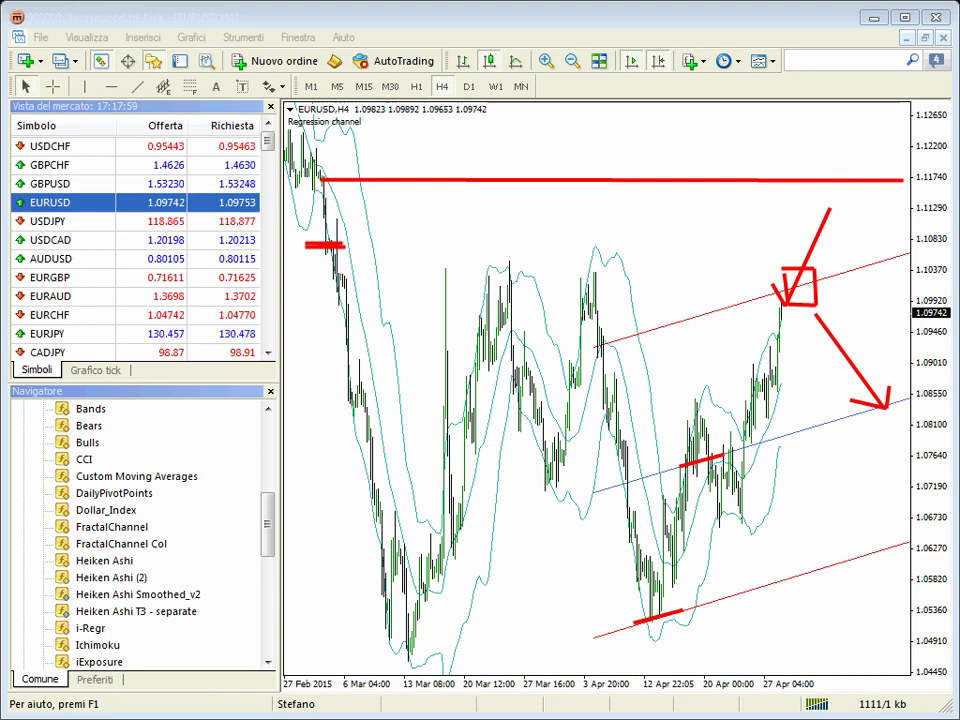
{"action": "key", "text": "Escape"}
- Remove the Bands indicator from the EURUSD H4 chart
{"action": "right_click", "coordinate": [521, 188]}
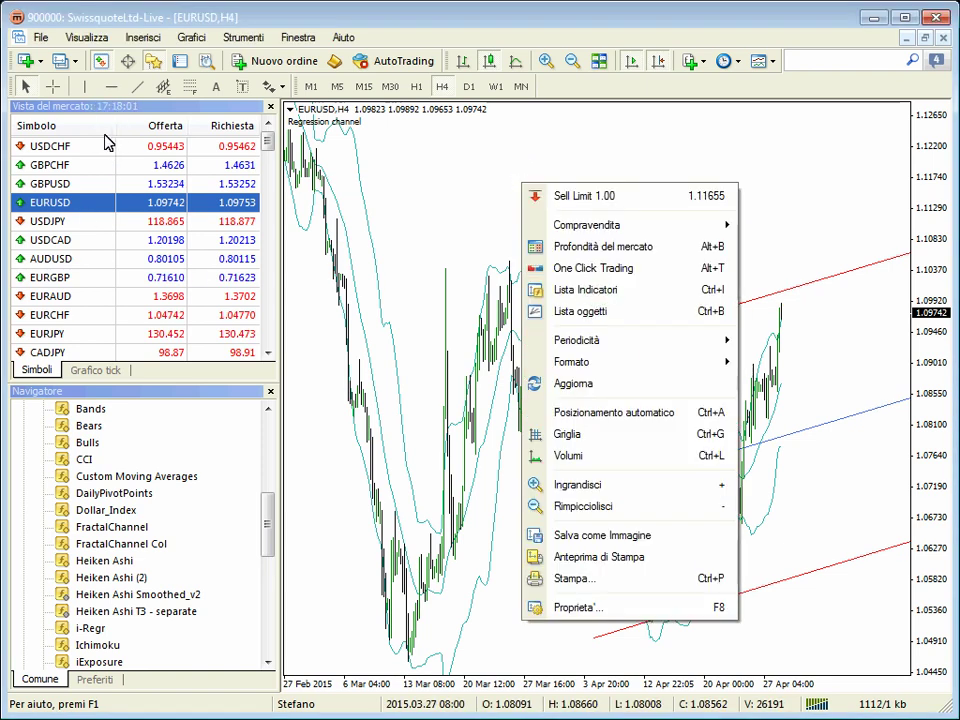
{"action": "key", "text": "ctrl+i"}
{"action": "key", "text": "Down"}
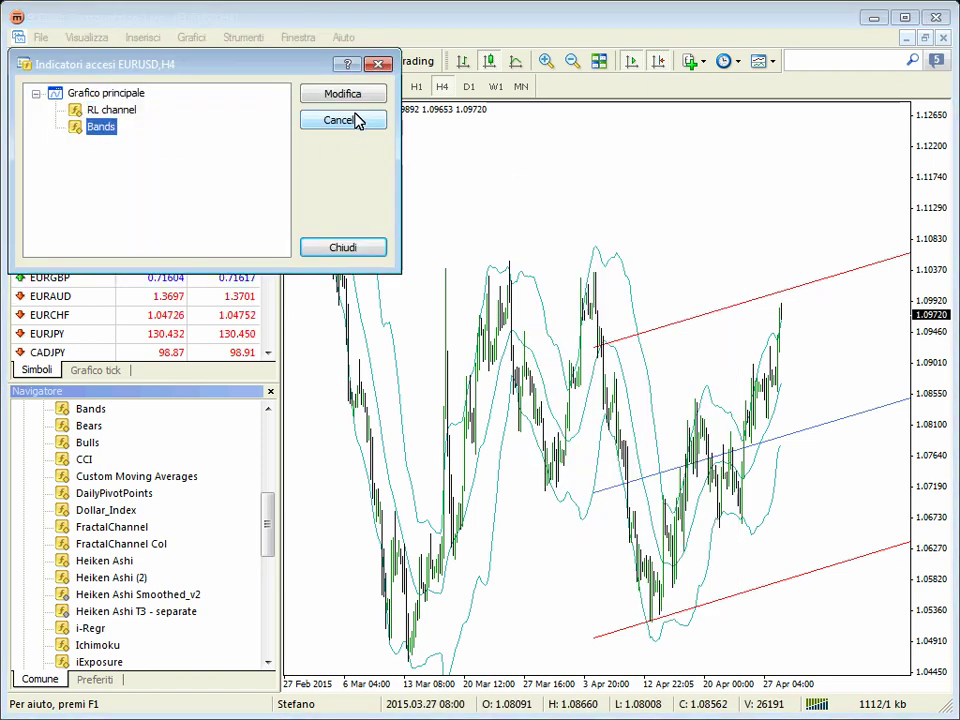
{"action": "left_click", "coordinate": [357, 120]}
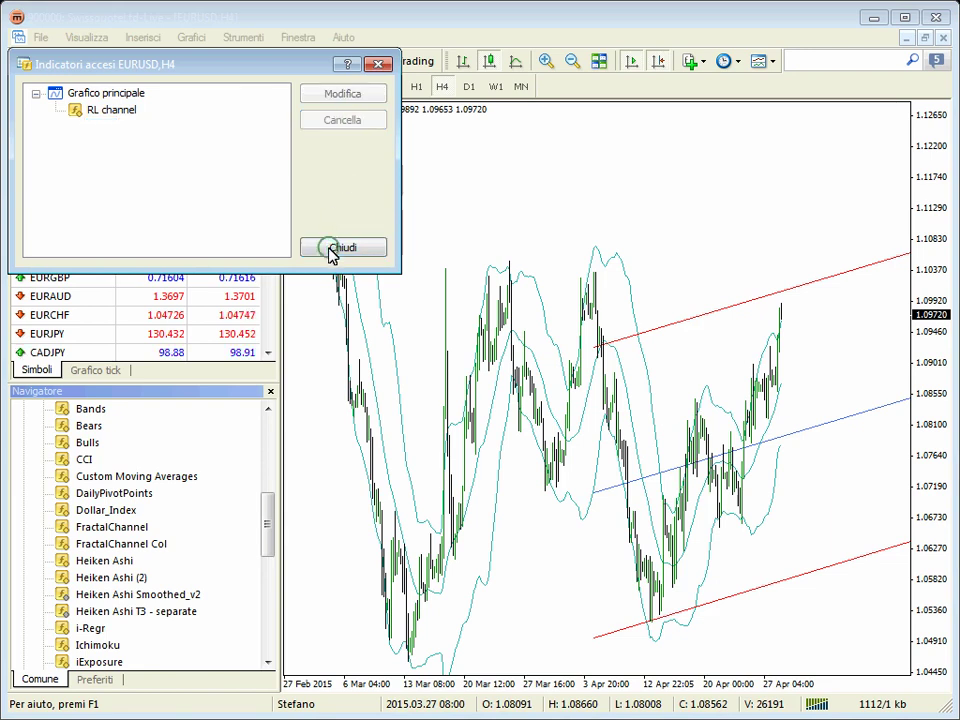
{"action": "left_click", "coordinate": [338, 245]}
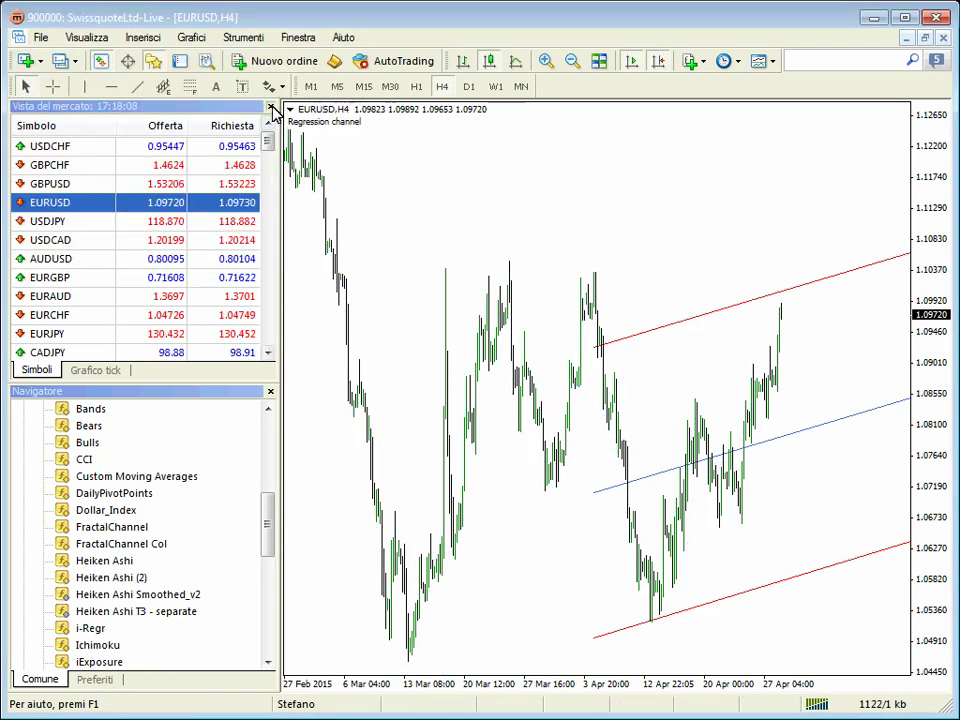
- Hide the Market Watch and Navigator panels and zoom in on the EURUSD H4 chart
{"action": "key", "text": "ctrl+m"}
{"action": "key", "text": "ctrl+n"}
{"action": "left_click", "coordinate": [545, 62]}
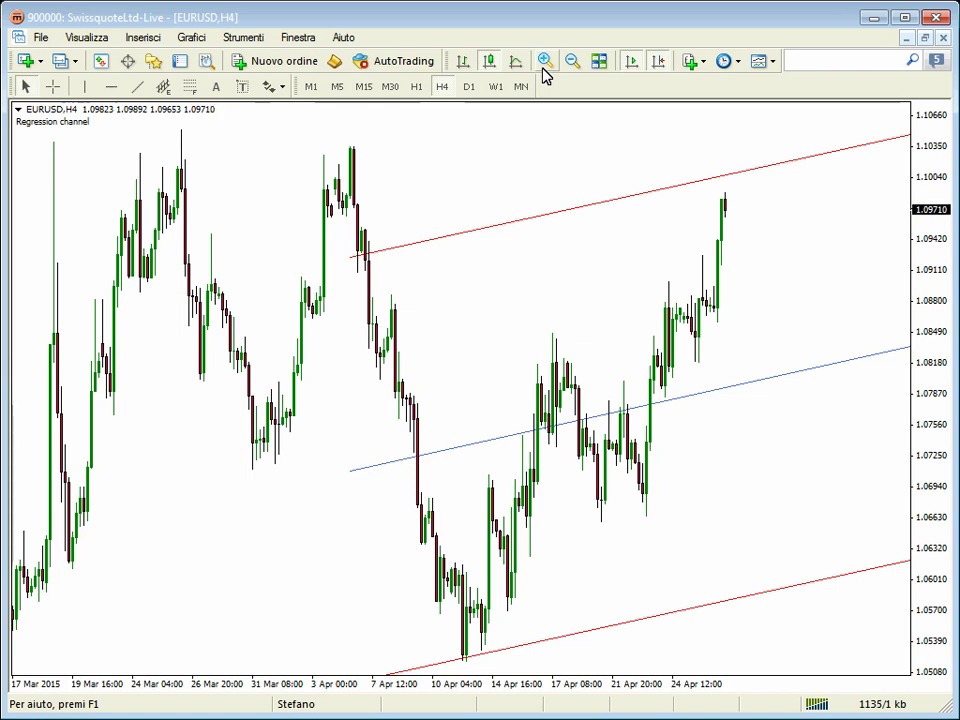
- Point out the start of the middle regression line with the crosshair and annotate the upper channel line around the latest candles
{"action": "left_click", "coordinate": [54, 87]}
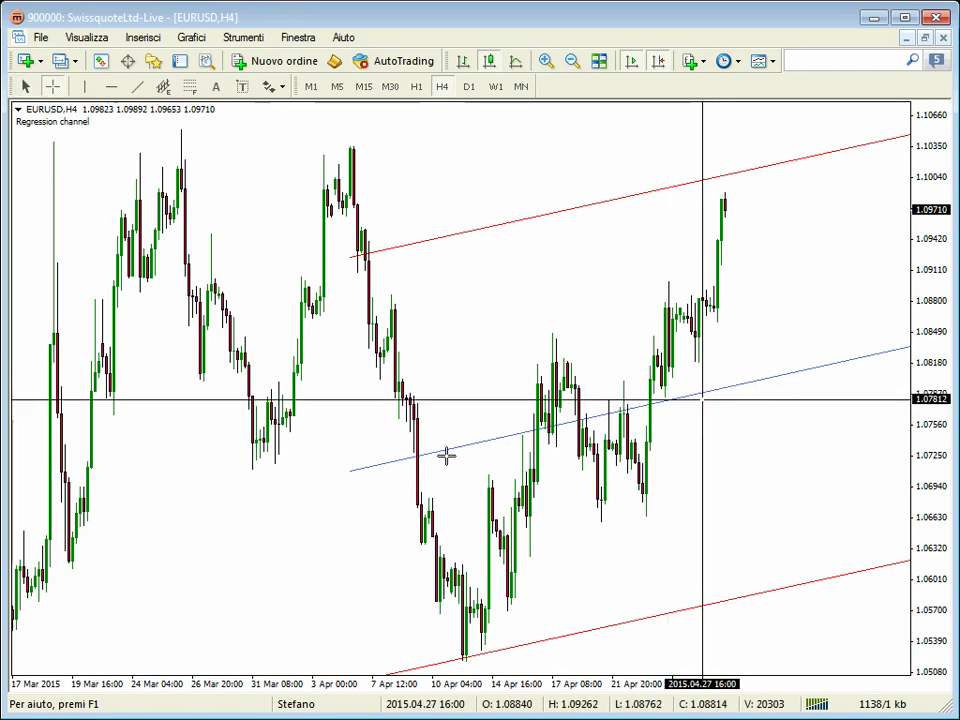
{"action": "left_click", "coordinate": [351, 477]}
{"action": "left_click_drag", "start_coordinate": [897, 378], "coordinate": [786, 298]}
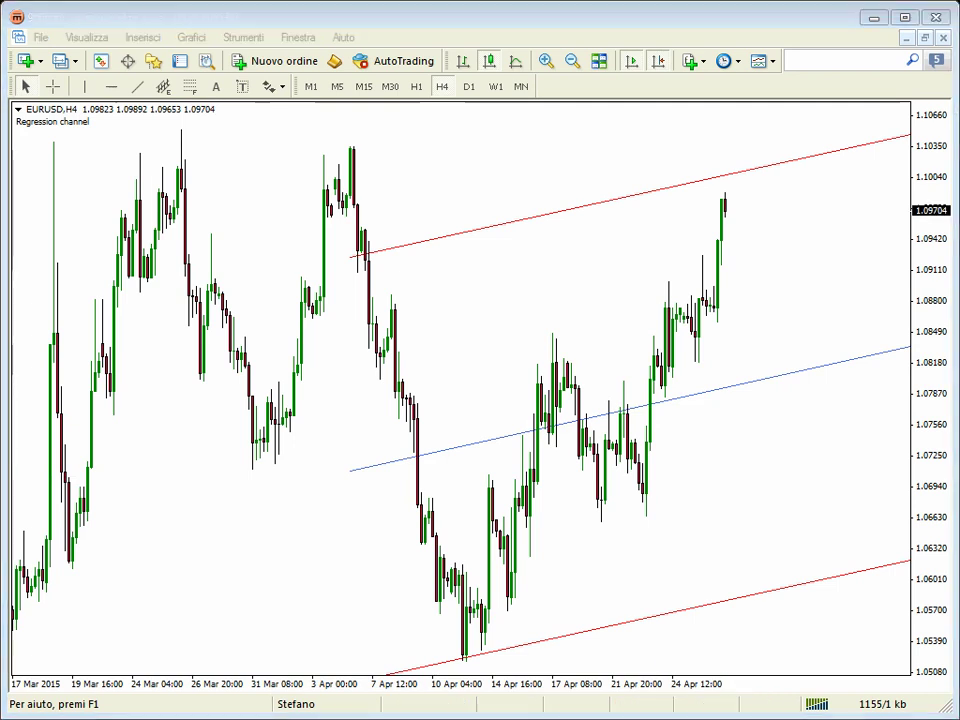
{"action": "left_click", "coordinate": [692, 156]}
{"action": "left_click_drag", "start_coordinate": [694, 157], "coordinate": [891, 212]}
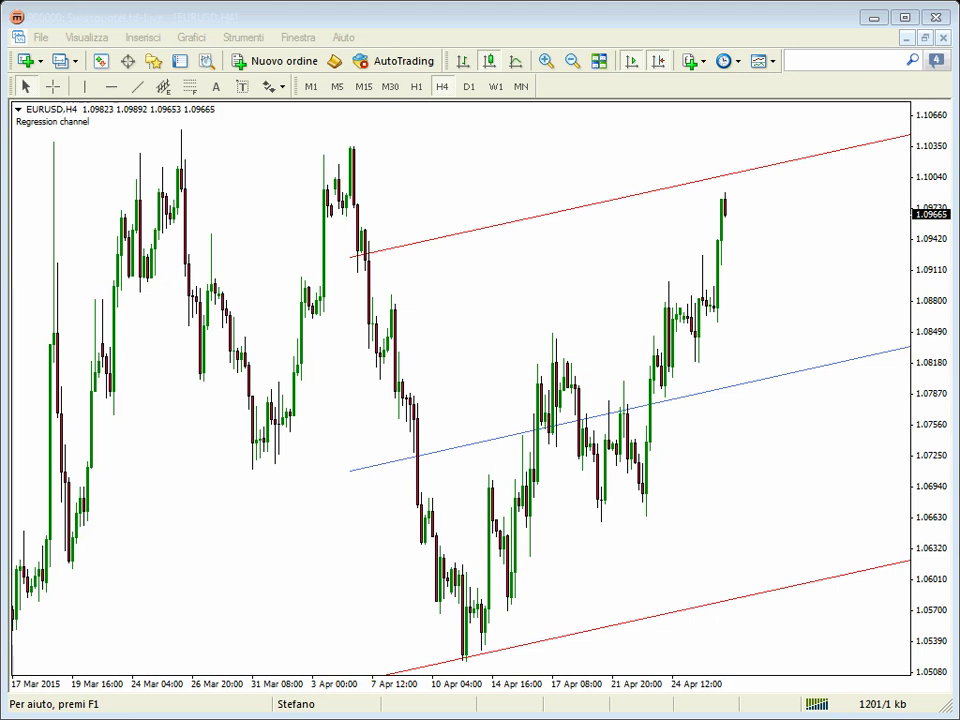
- Draw a series of red boxes along the middle regression line from early April to its projected end, and clear them
{"action": "left_click", "coordinate": [469, 390]}
{"action": "left_click_drag", "start_coordinate": [525, 440], "coordinate": [586, 455]}
{"action": "mouse_move", "coordinate": [605, 377]}
{"action": "left_mouse_down"}
{"action": "mouse_move", "coordinate": [705, 390]}
{"action": "mouse_move", "coordinate": [712, 414]}
{"action": "left_mouse_up"}
{"action": "mouse_move", "coordinate": [693, 350]}
{"action": "left_mouse_down"}
{"action": "mouse_move", "coordinate": [870, 409]}
{"action": "mouse_move", "coordinate": [882, 400]}
{"action": "left_mouse_up"}
{"action": "left_click_drag", "start_coordinate": [865, 324], "coordinate": [910, 362]}
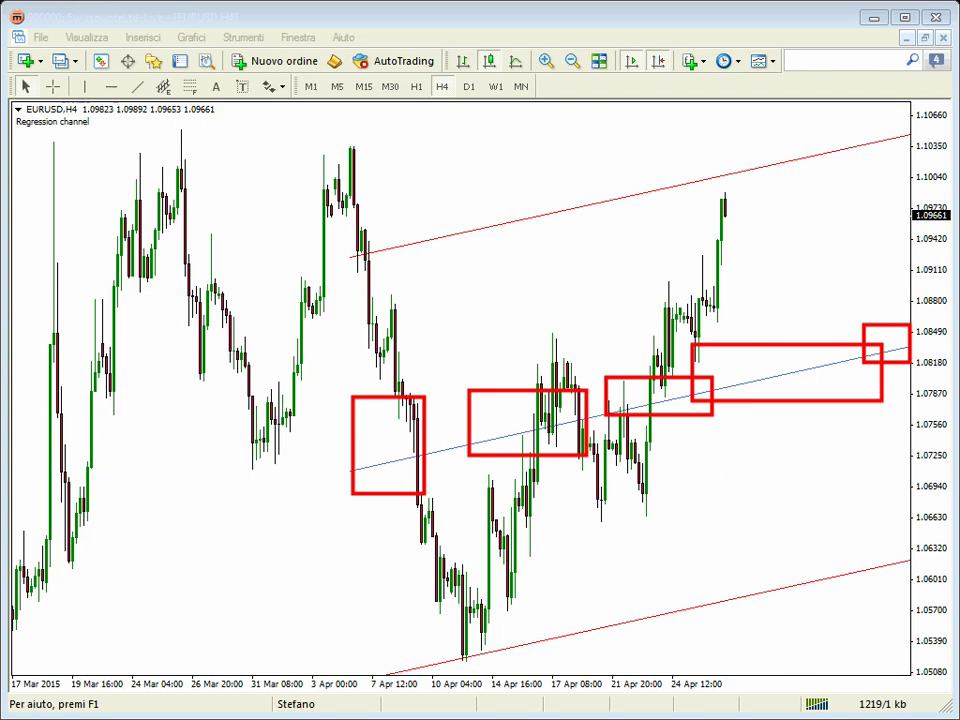
{"action": "key", "text": "Escape"}
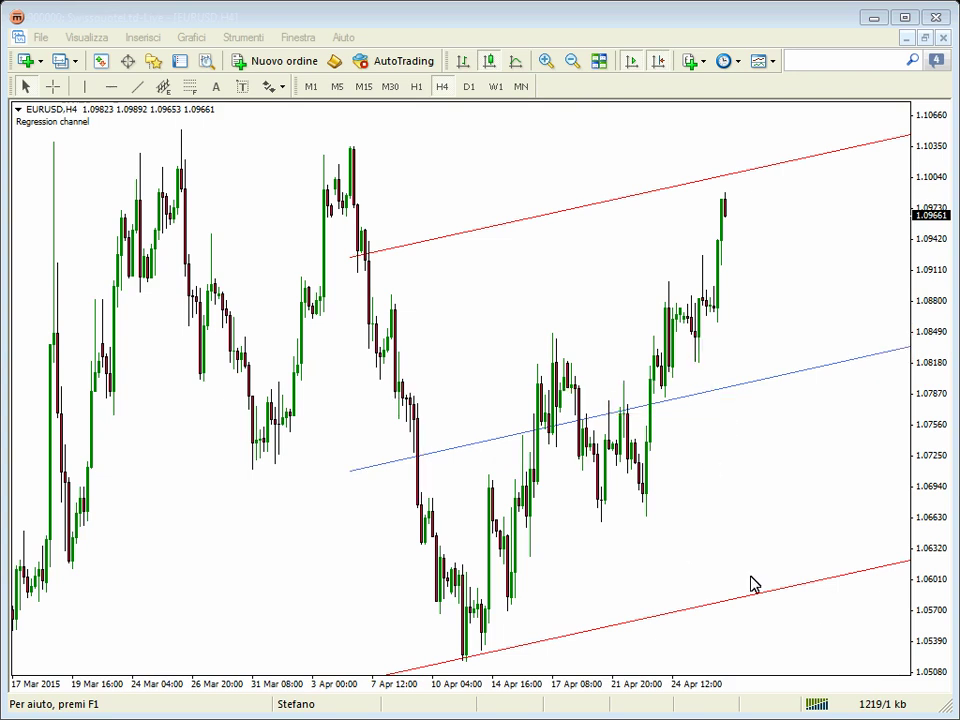
- Switch EURUSD to the daily timeframe, zoom in, and inspect with the crosshair where the latest candle meets the upper channel line
{"action": "left_click", "coordinate": [474, 87]}
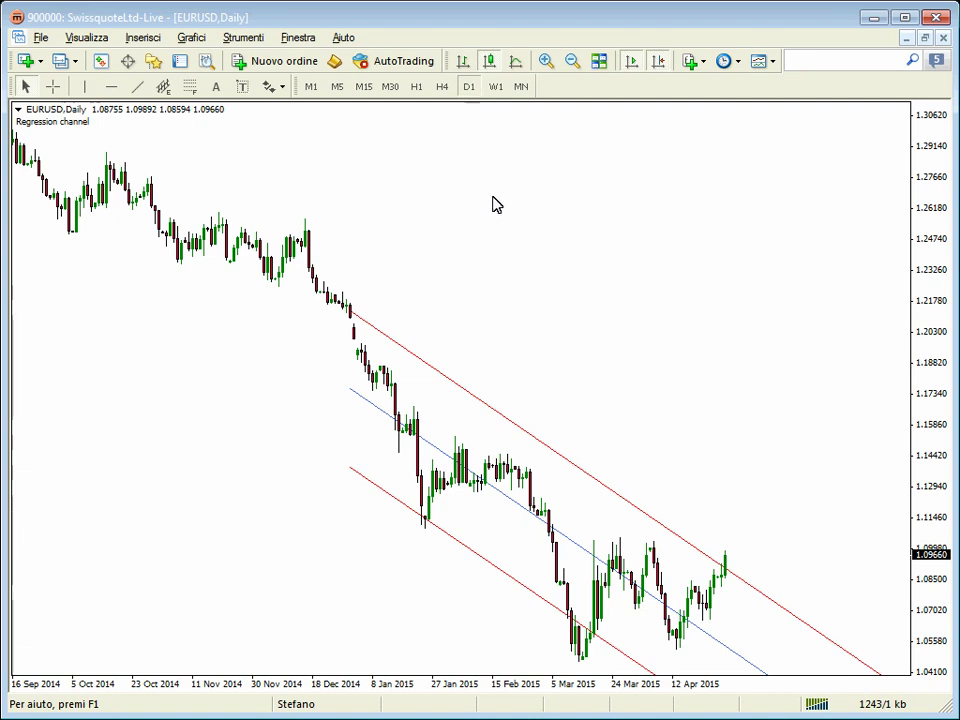
{"action": "left_click", "coordinate": [546, 61]}
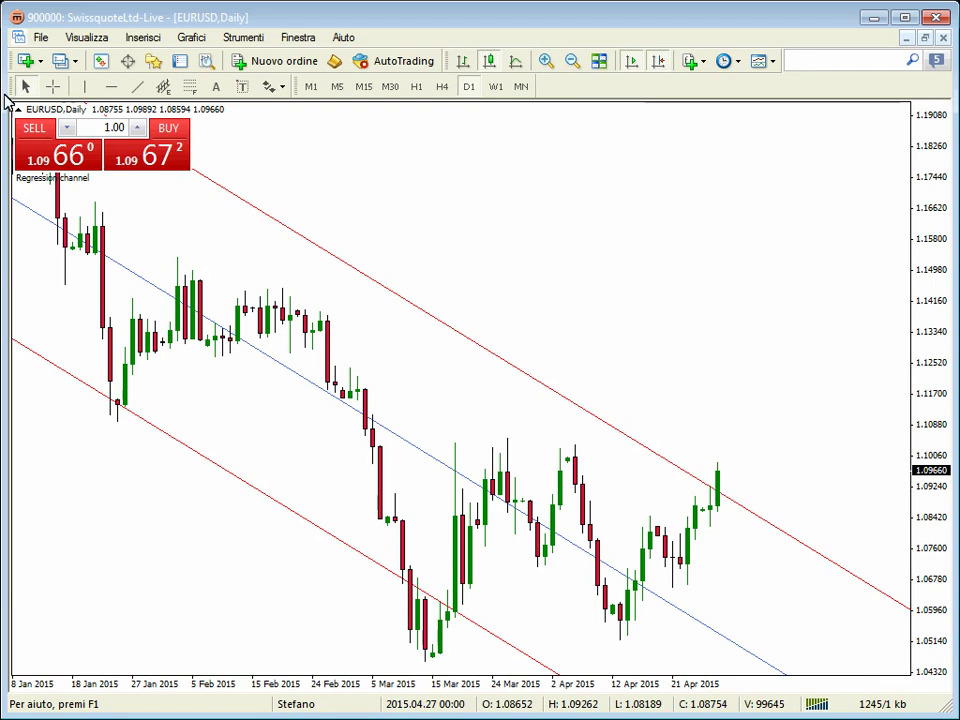
{"action": "left_click", "coordinate": [57, 88]}
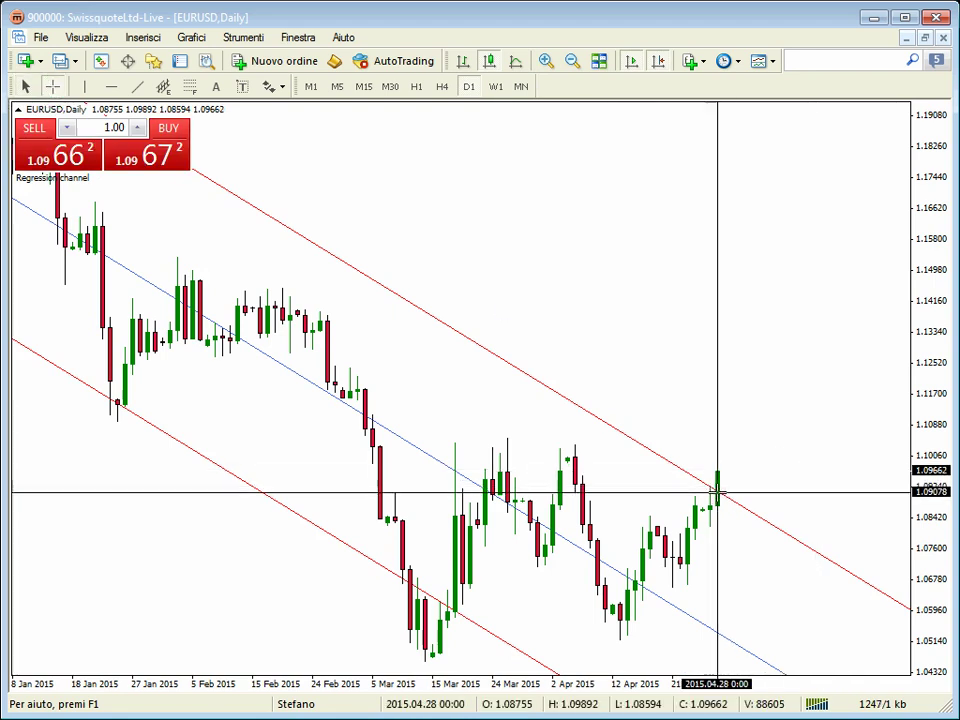
{"action": "mouse_move", "coordinate": [716, 492]}
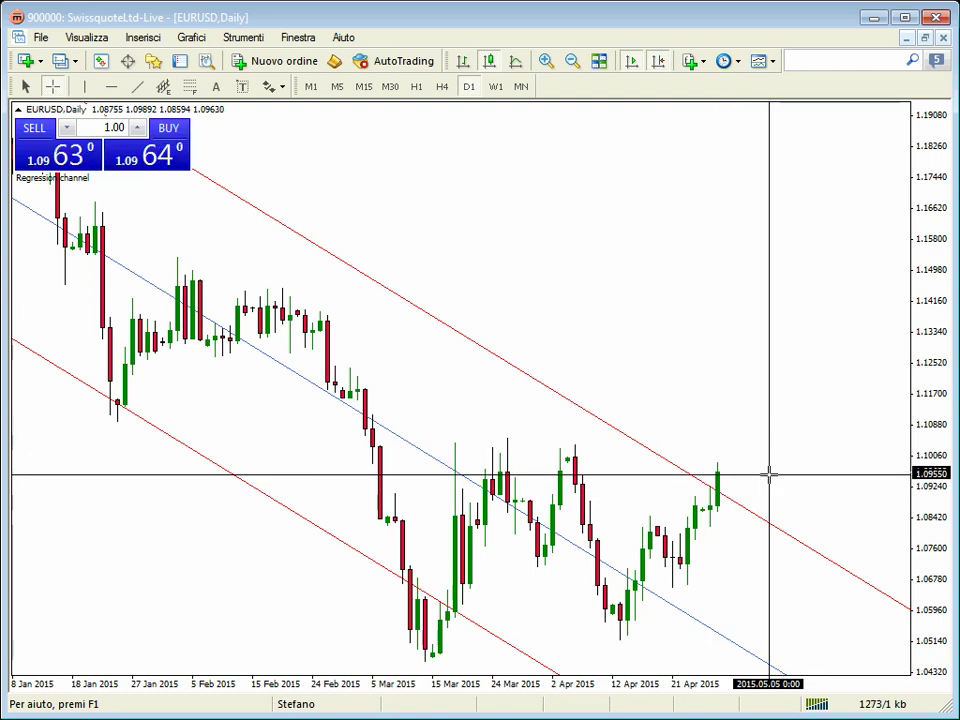
- Leave the crosshair and draw short horizontal red marks beside the latest daily candle's low and at the middle channel line below it
{"action": "left_click", "coordinate": [49, 86]}
{"action": "left_click", "coordinate": [28, 86]}
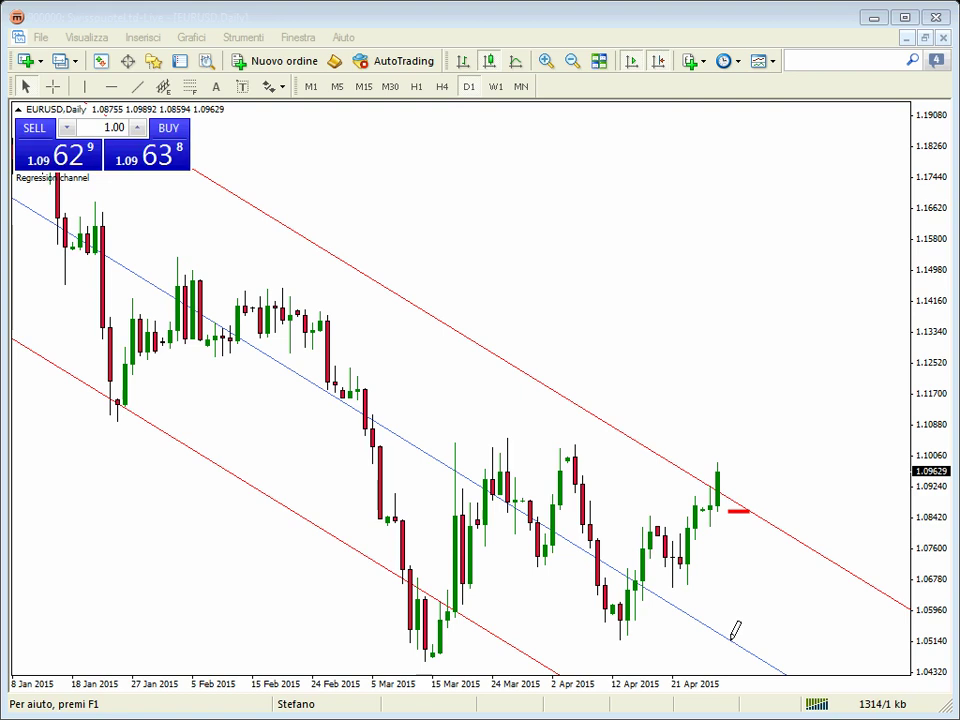
{"action": "left_click_drag", "start_coordinate": [729, 641], "coordinate": [771, 640]}
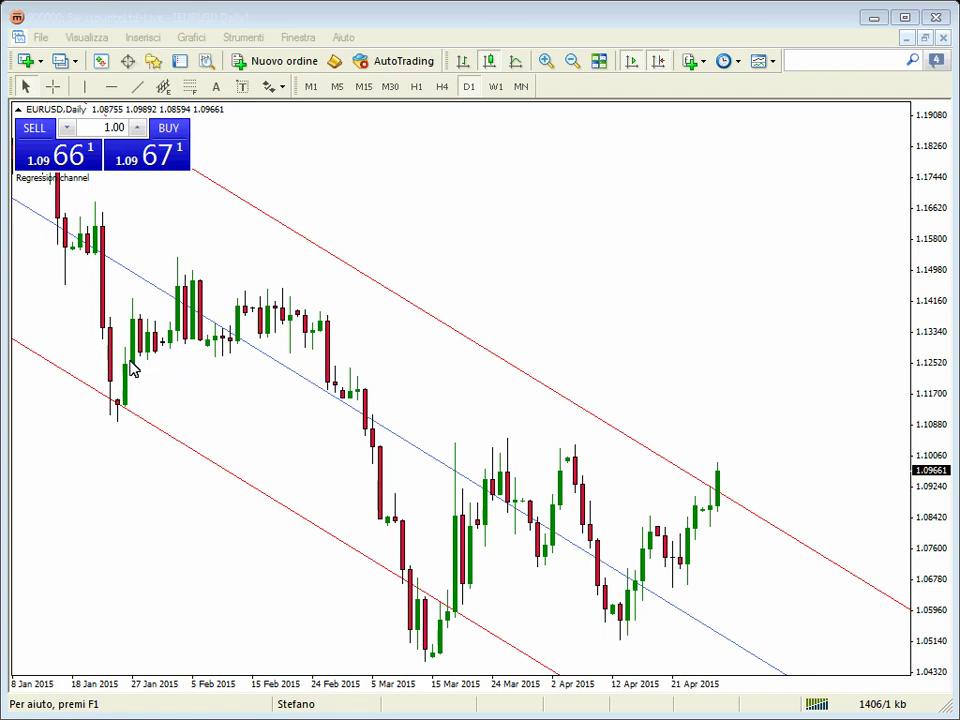
- Show the Navigator, add the RL channel custom indicator to the EURUSD daily chart, and set its RPeriod to 50
{"action": "key", "text": "ctrl+n"}
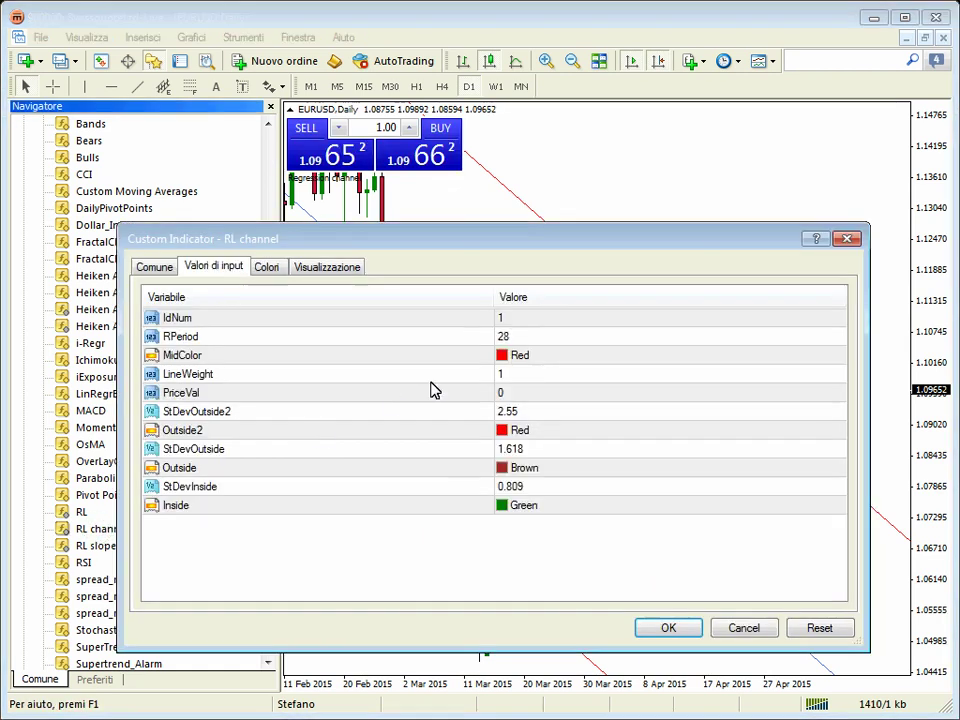
{"action": "double_click", "coordinate": [100, 530]}
{"action": "double_click", "coordinate": [529, 336]}
{"action": "type", "text": "50"}
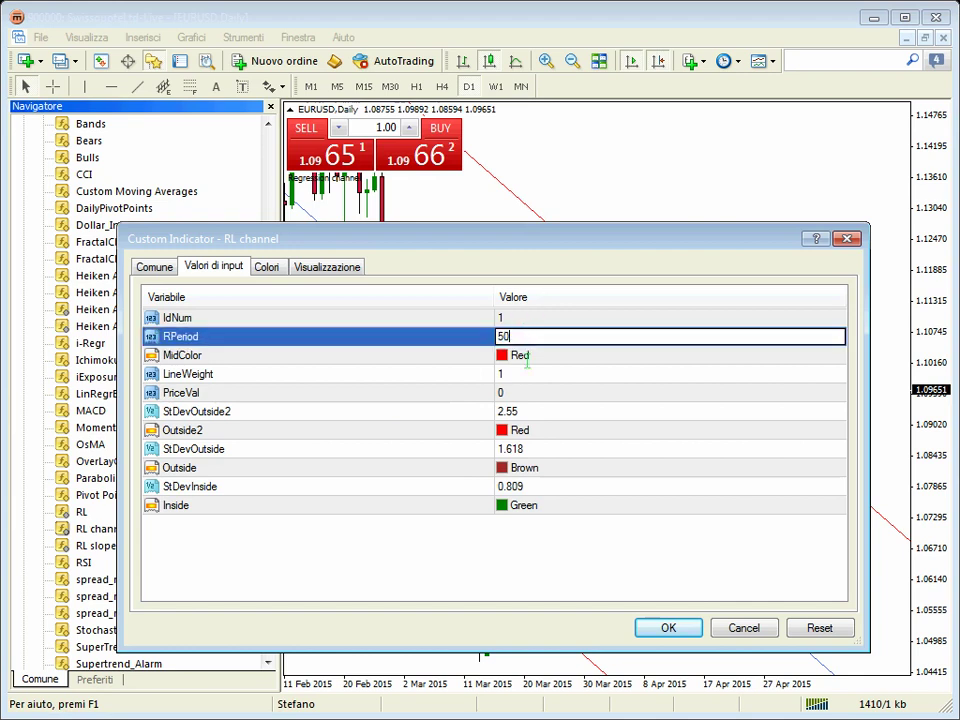
- Set the RL channel's StDevOutside2, StDevOutside and StDevInside to 2 and apply the indicator
{"action": "double_click", "coordinate": [546, 416]}
{"action": "type", "text": "2.0"}
{"action": "double_click", "coordinate": [536, 448]}
{"action": "type", "text": "2"}
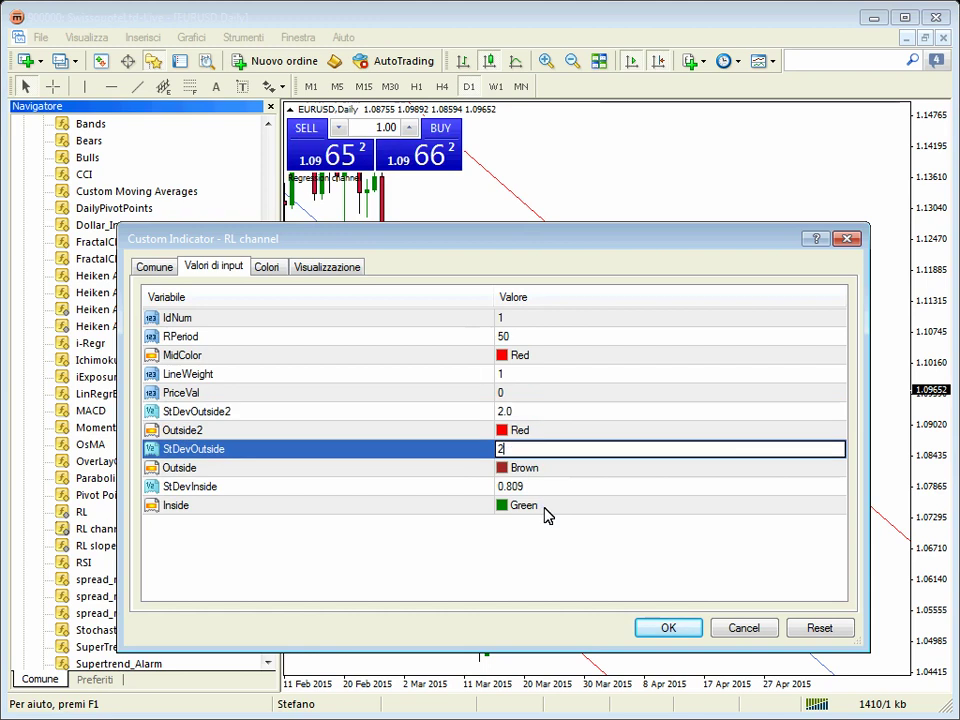
{"action": "double_click", "coordinate": [546, 508]}
{"action": "type", "text": "2"}
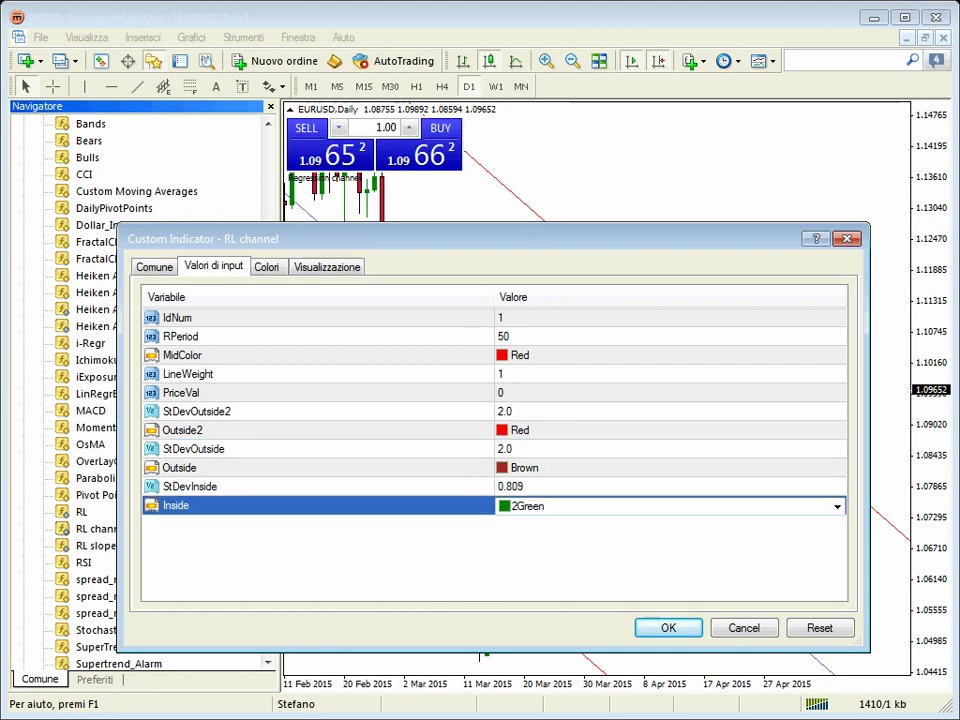
{"action": "left_click", "coordinate": [536, 486]}
{"action": "left_click", "coordinate": [537, 488]}
{"action": "type", "text": "2"}
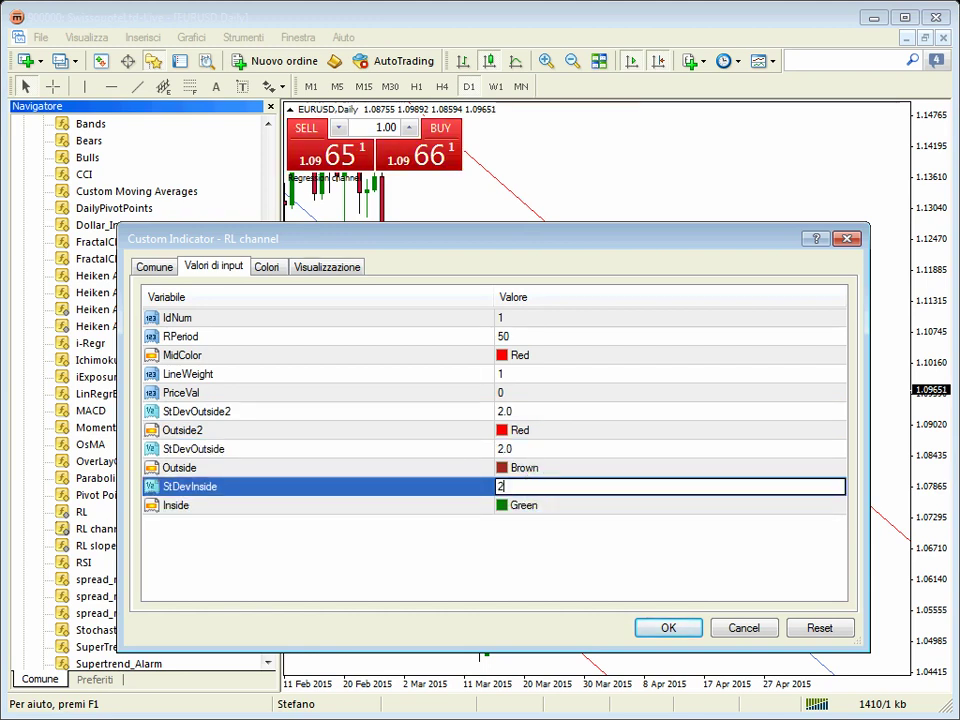
{"action": "left_click", "coordinate": [668, 628]}
{"action": "left_click", "coordinate": [668, 628]}
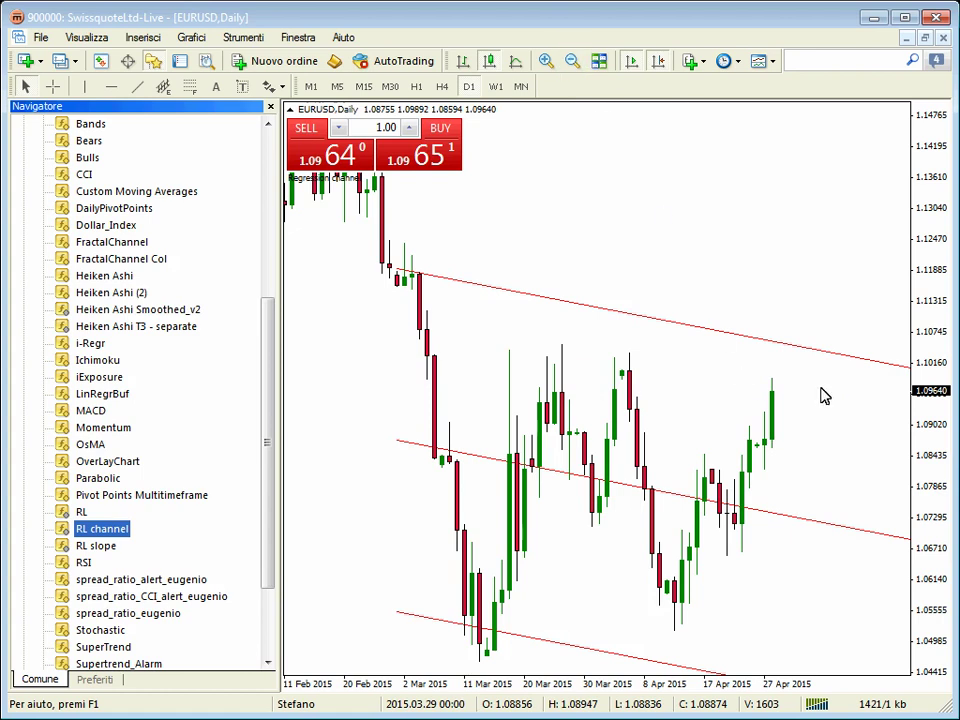
- Zoom out the EURUSD daily chart and load the Regressionelineare template
{"action": "key", "text": "minus"}
{"action": "key", "text": "minus"}
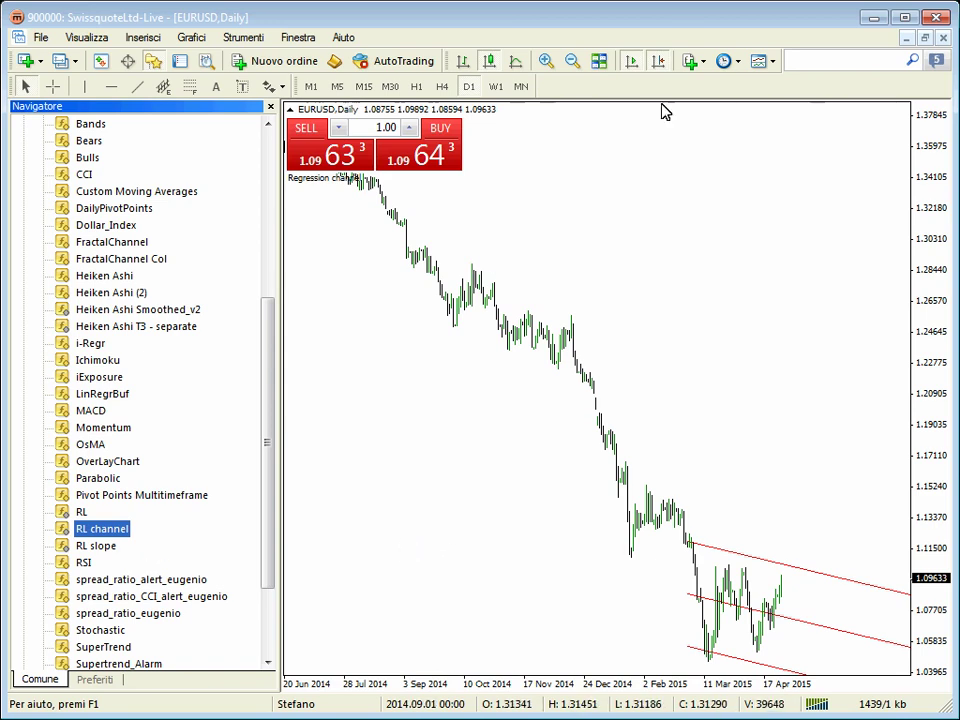
{"action": "left_click", "coordinate": [760, 61]}
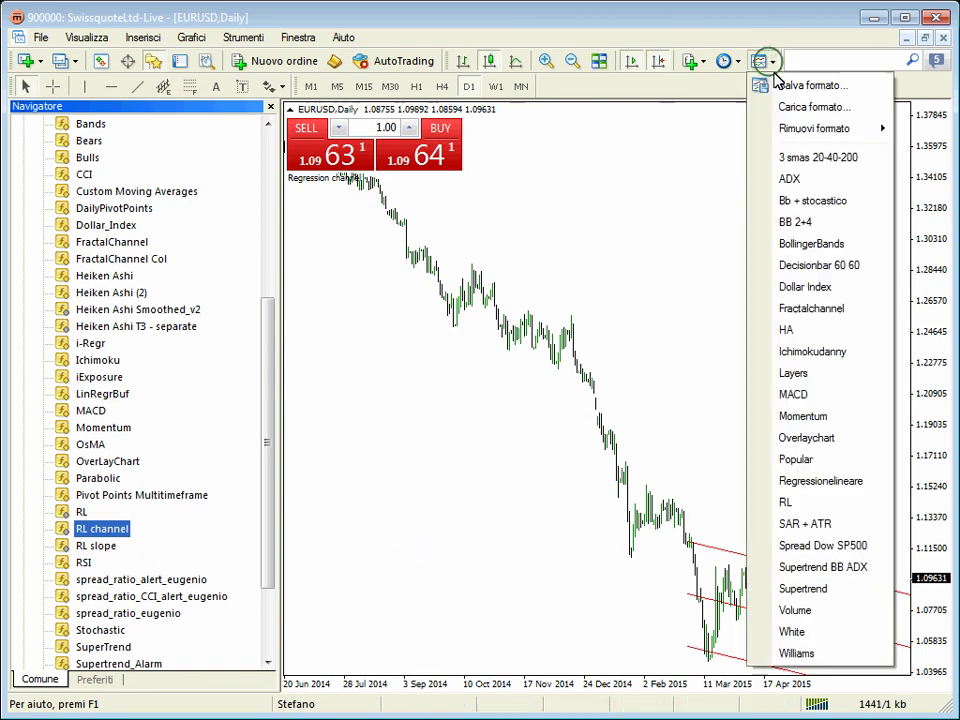
{"action": "left_click", "coordinate": [822, 481]}
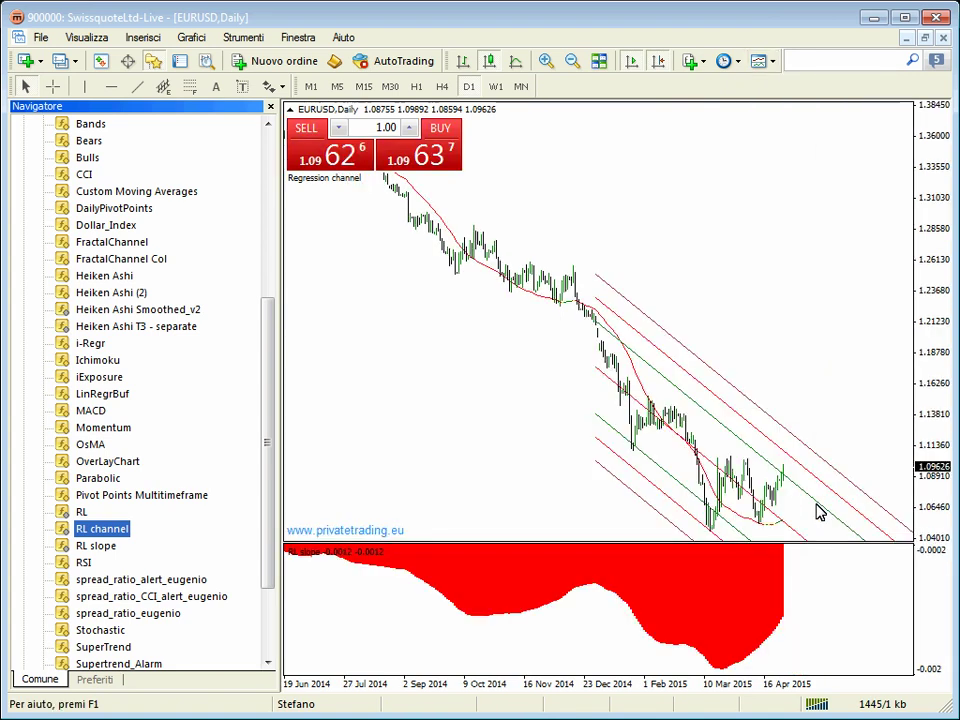
- Remove the RL slope and RL indicators from the EURUSD daily chart, keeping only the RL channel
{"action": "right_click", "coordinate": [697, 204]}
{"action": "left_click", "coordinate": [757, 304]}
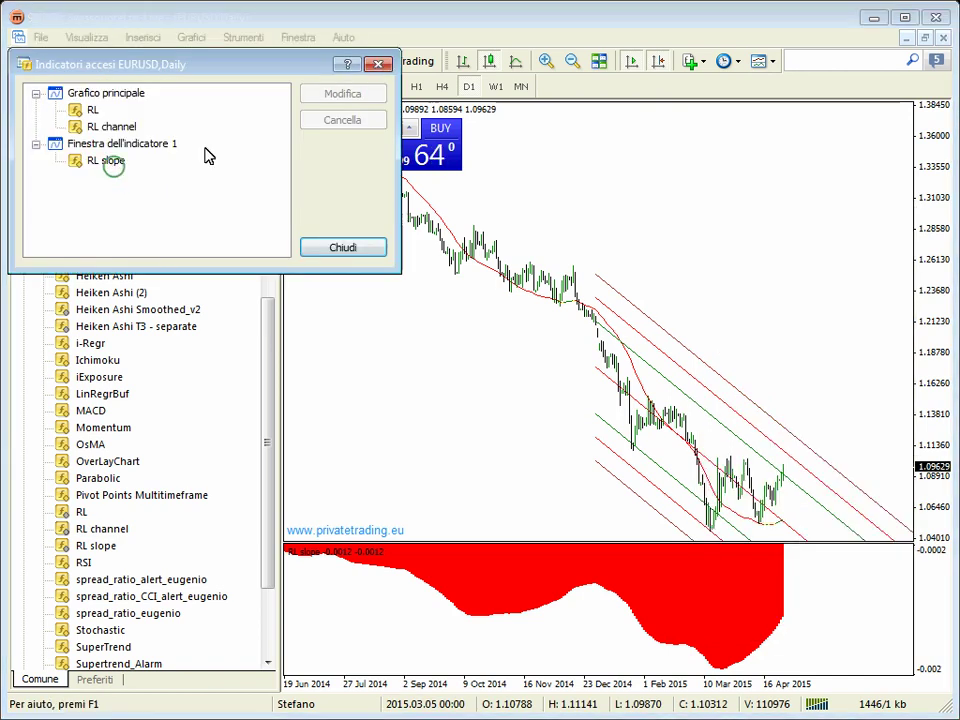
{"action": "left_click", "coordinate": [105, 117]}
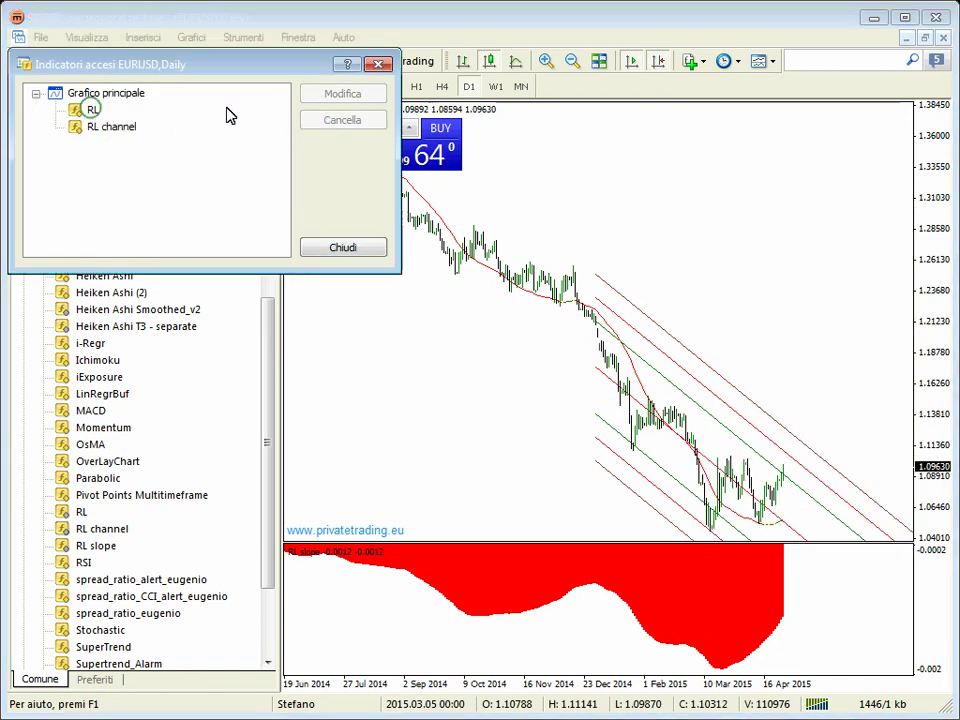
{"action": "left_click", "coordinate": [342, 119]}
{"action": "left_click", "coordinate": [339, 254]}
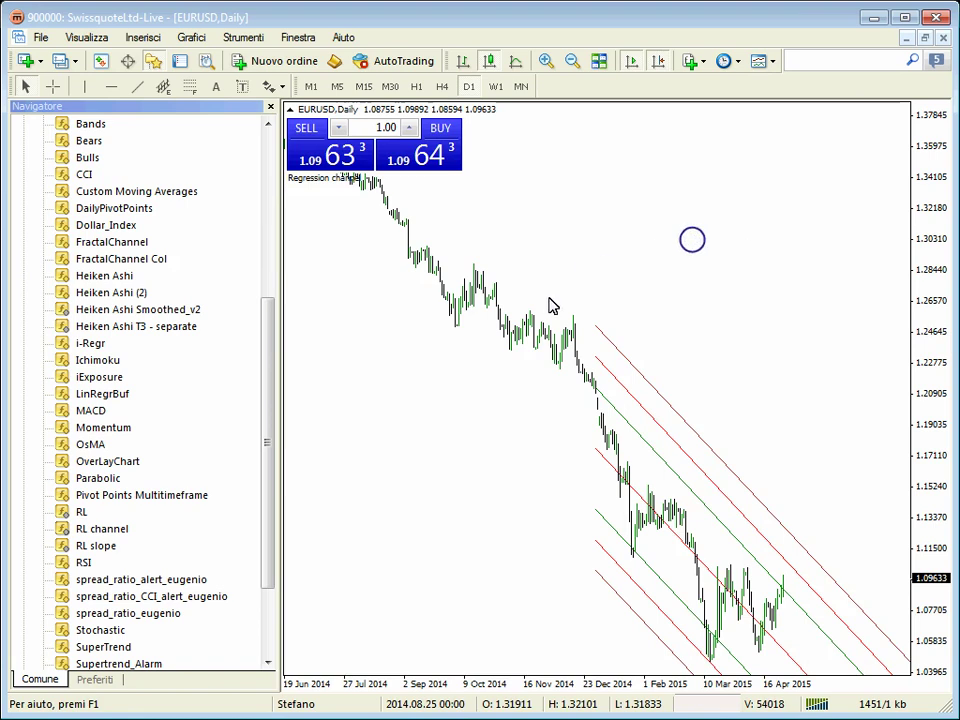
- Open the RL channel's input values and examine its period, line weight and three standard deviation parameters
{"action": "right_click", "coordinate": [737, 365]}
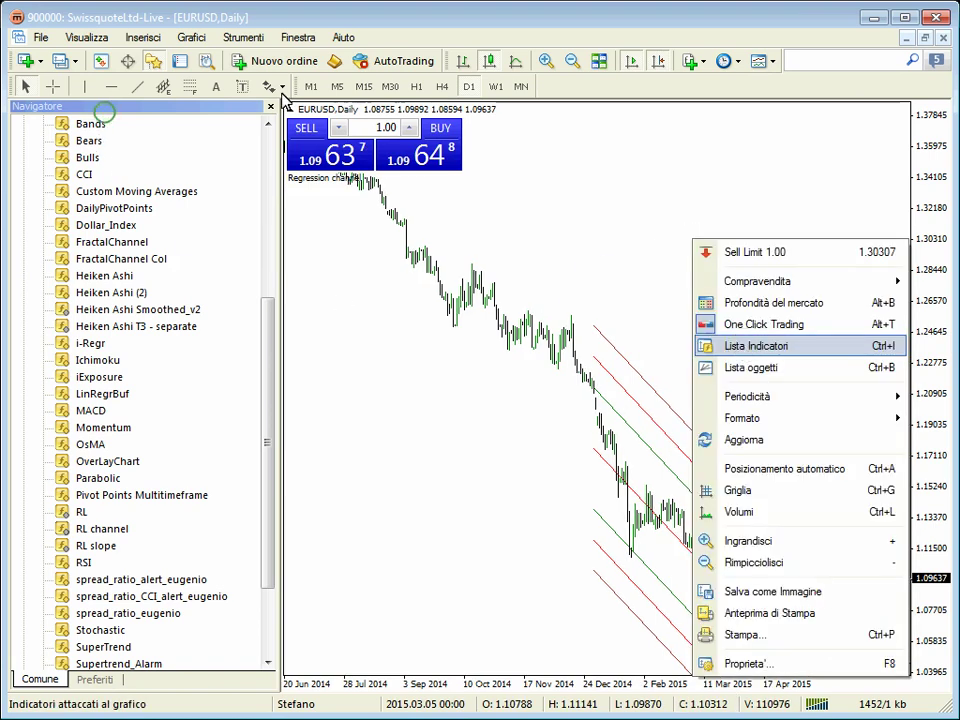
{"action": "key", "text": "ctrl+i"}
{"action": "key", "text": "Return"}
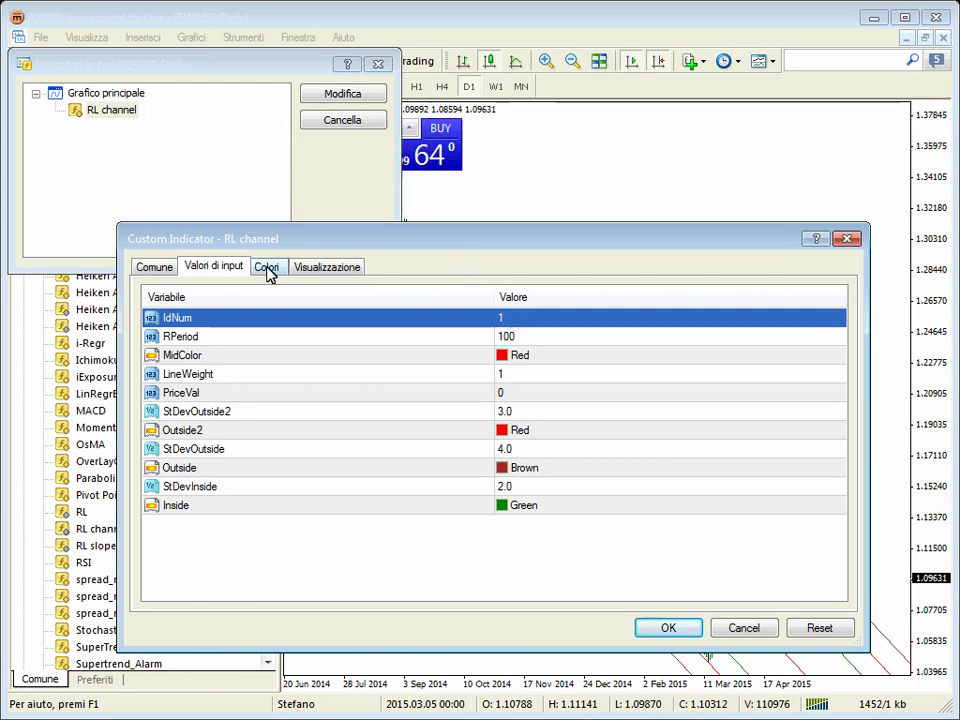
{"action": "left_click", "coordinate": [520, 337]}
{"action": "left_click", "coordinate": [517, 375]}
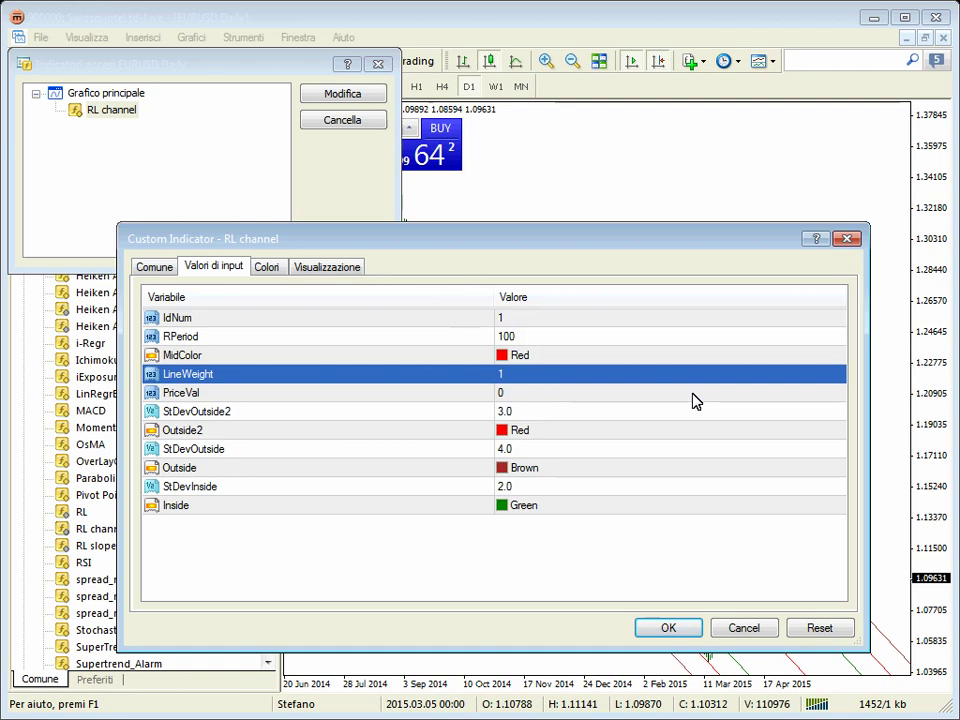
{"action": "key", "text": "Down"}
{"action": "key", "text": "Down"}
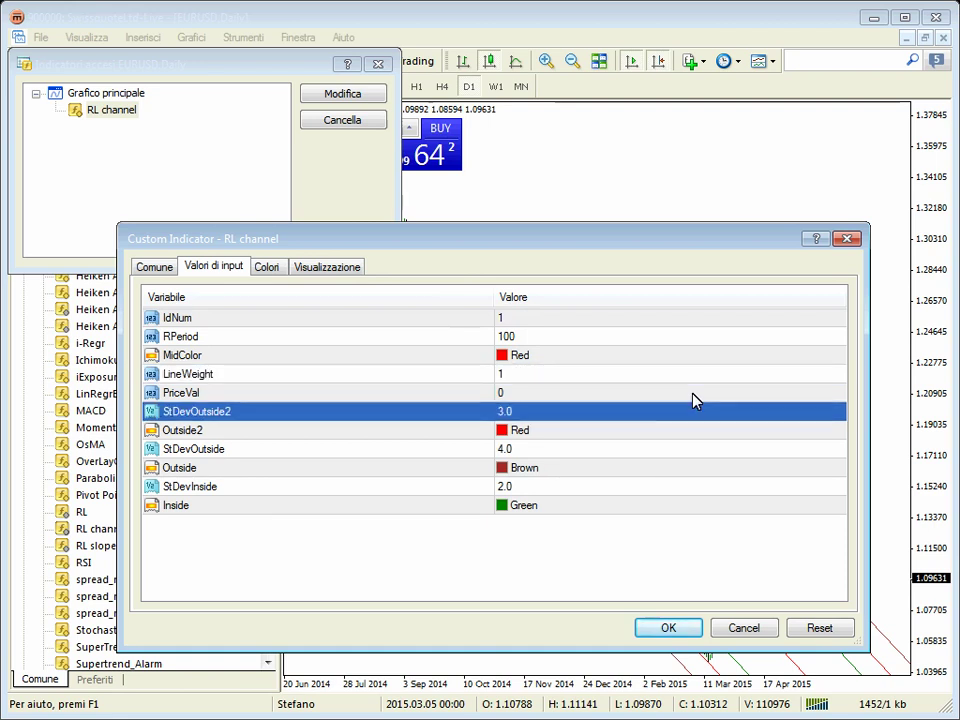
{"action": "key", "text": "Down"}
{"action": "key", "text": "Down"}
{"action": "key", "text": "Down"}
{"action": "key", "text": "Down"}
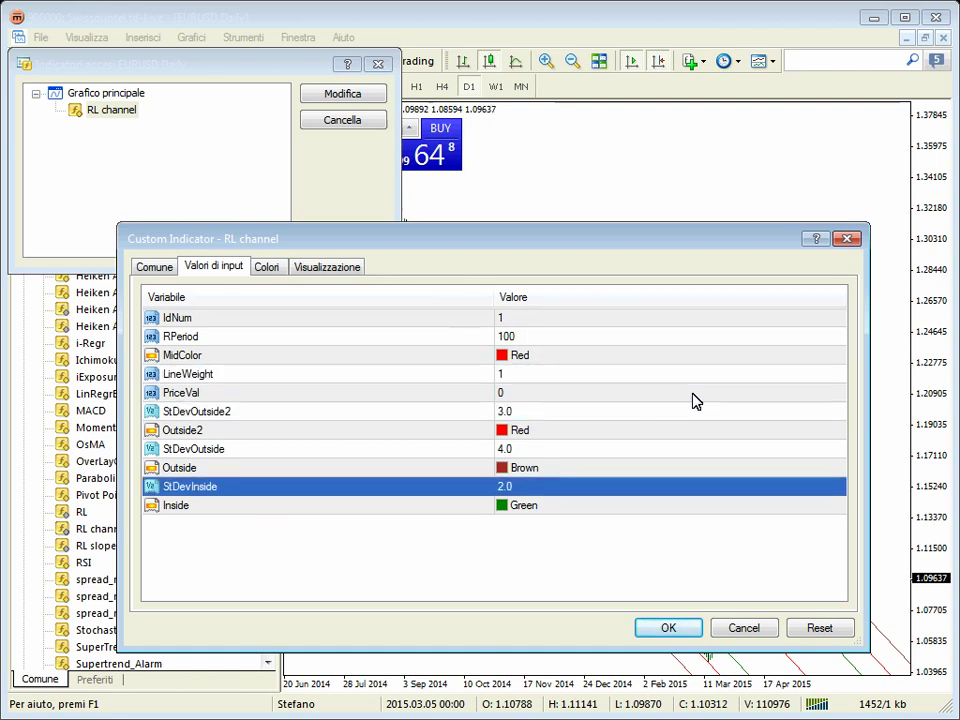
{"action": "key", "text": "Up"}
{"action": "key", "text": "Up"}
{"action": "key", "text": "Up"}
{"action": "key", "text": "Up"}
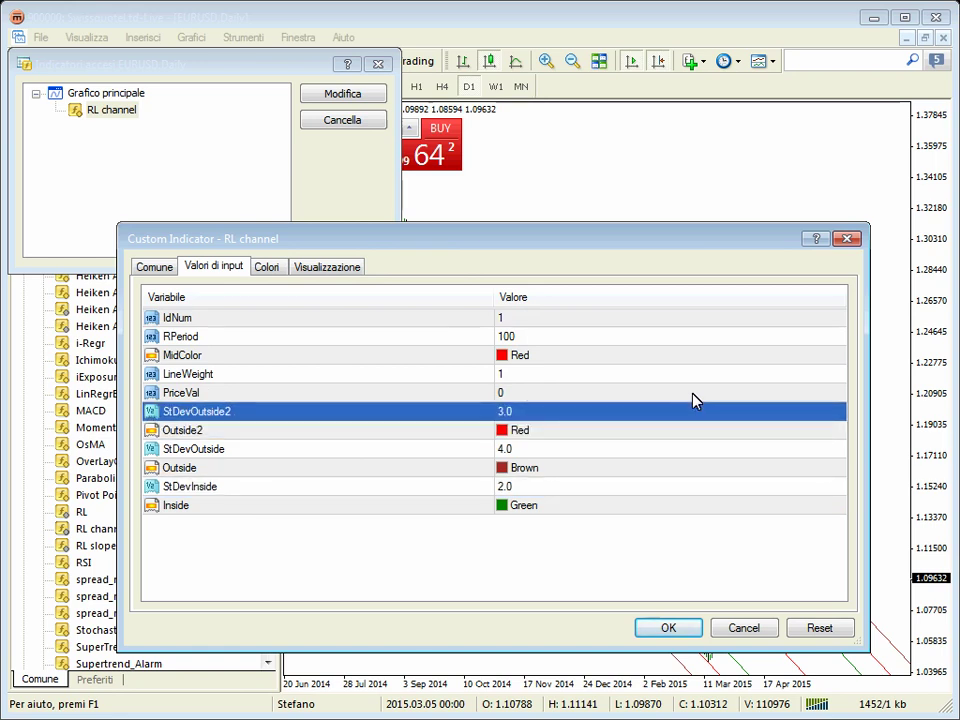
{"action": "key", "text": "Down"}
{"action": "key", "text": "Down"}
{"action": "key", "text": "Down"}
{"action": "key", "text": "Down"}
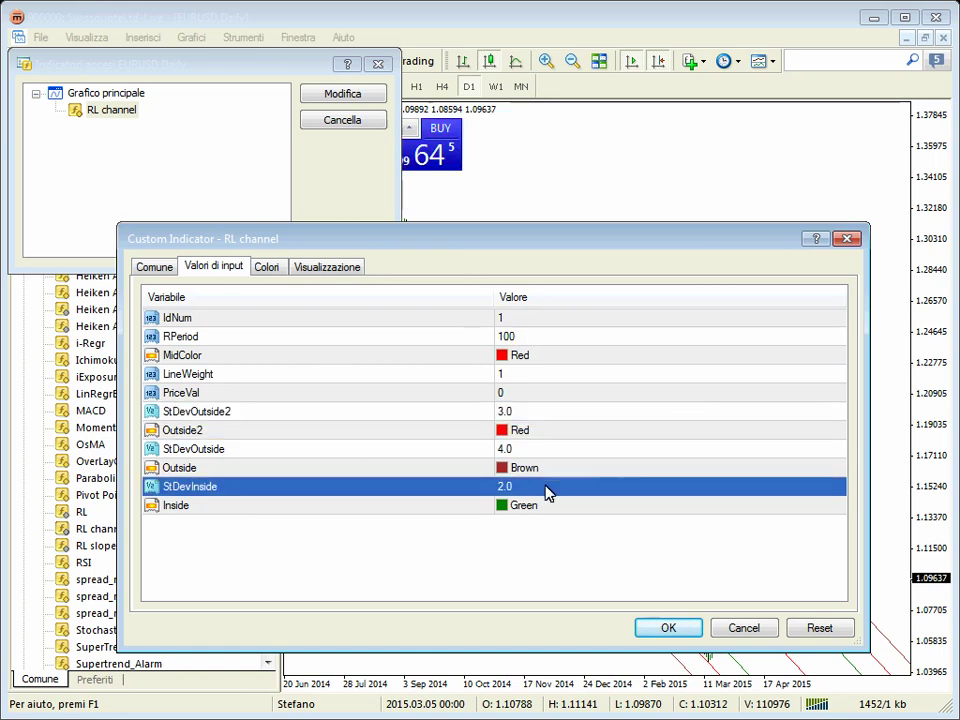
- Set the RL channel's StDevOutside and StDevOutside2 to 2
{"action": "double_click", "coordinate": [523, 449]}
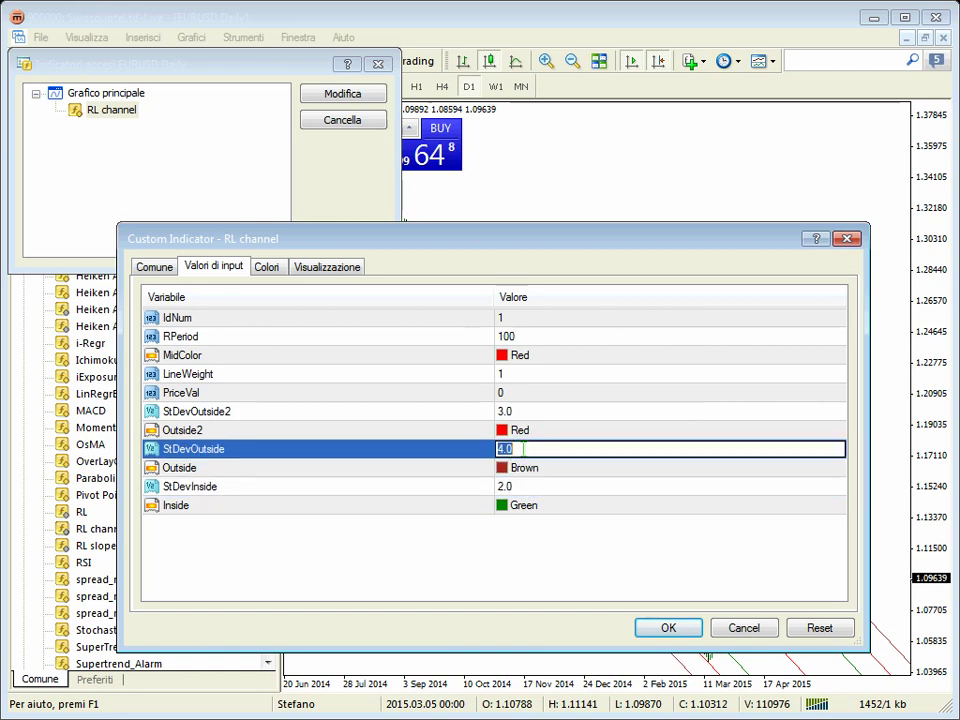
{"action": "type", "text": "2"}
{"action": "double_click", "coordinate": [535, 411]}
{"action": "type", "text": "2"}
{"action": "left_click", "coordinate": [537, 452]}
{"action": "left_click", "coordinate": [516, 449]}
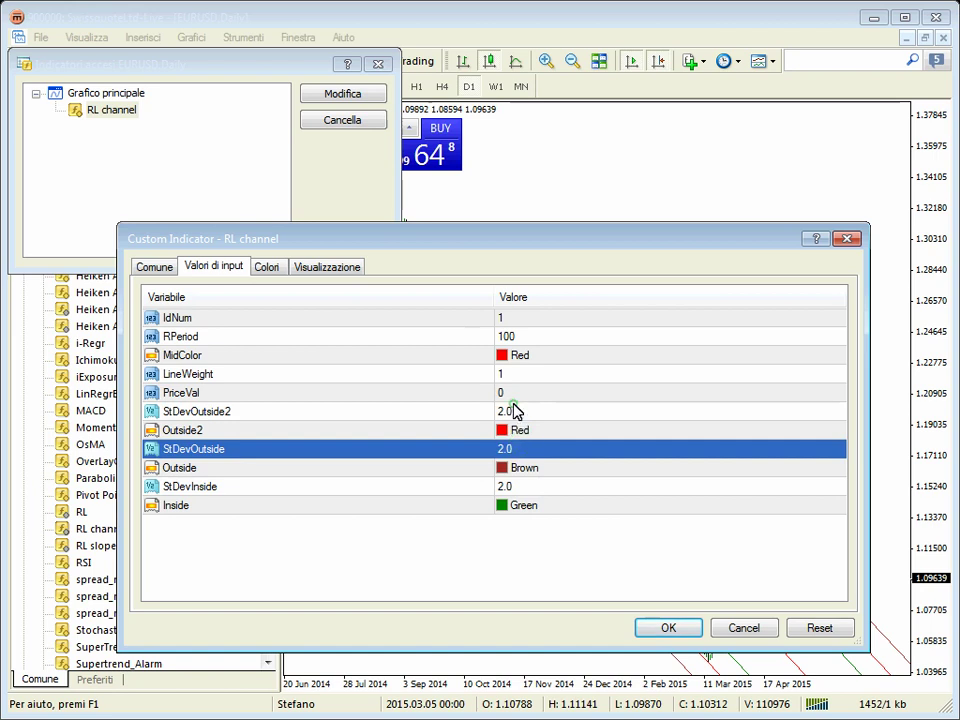
{"action": "left_click", "coordinate": [526, 487]}
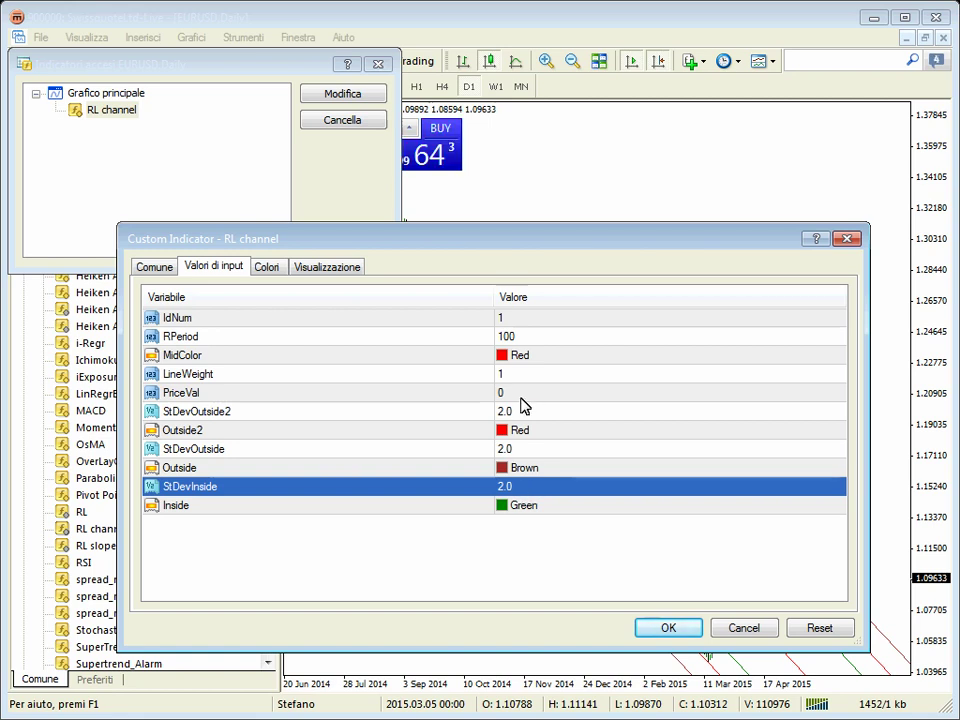
- Change the RL channel's MidColor to DeepSkyBlue
{"action": "left_click", "coordinate": [531, 357]}
{"action": "left_click", "coordinate": [836, 357]}
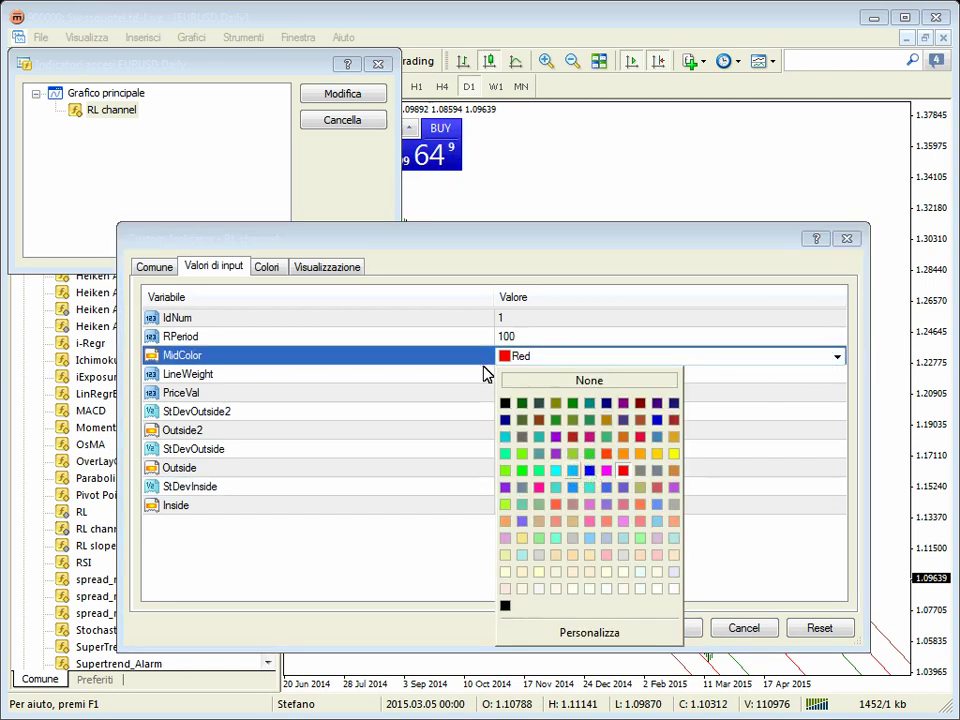
{"action": "left_click", "coordinate": [573, 470]}
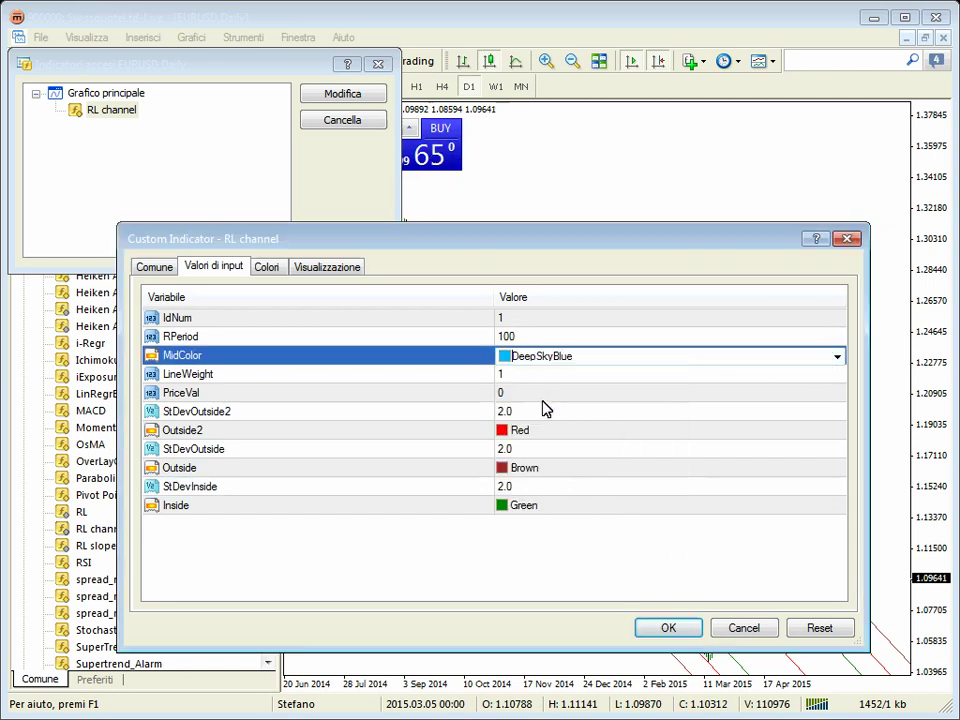
{"action": "left_click", "coordinate": [526, 505]}
{"action": "left_click", "coordinate": [514, 488]}
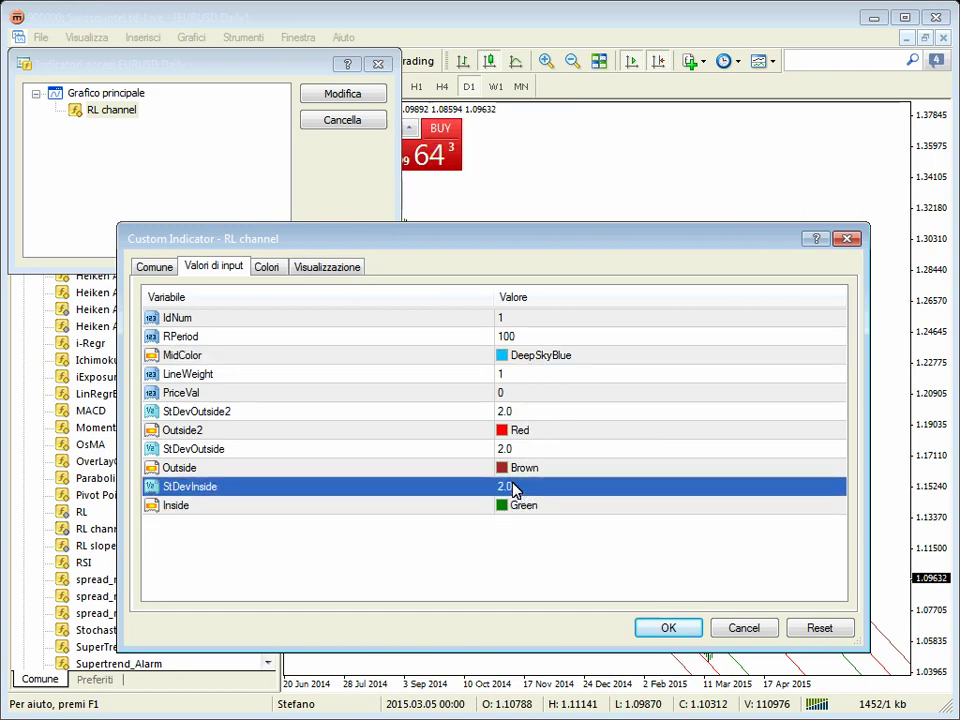
- Set the RL channel's StDevOutside2 to 3 and StDevOutside to 4
{"action": "left_click", "coordinate": [518, 411]}
{"action": "left_click", "coordinate": [520, 411]}
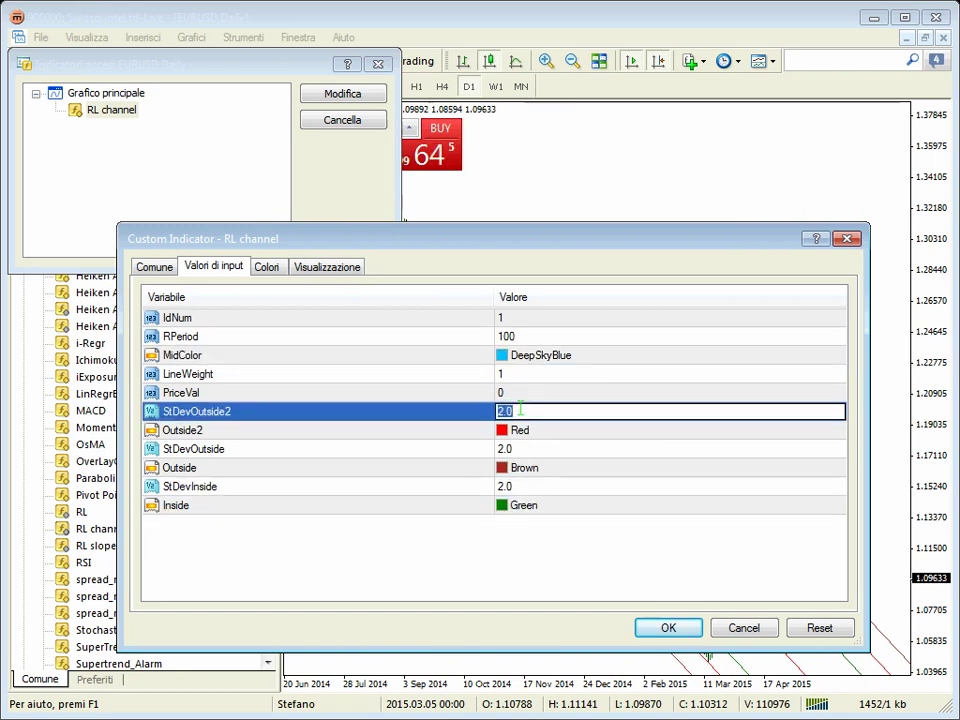
{"action": "type", "text": "3"}
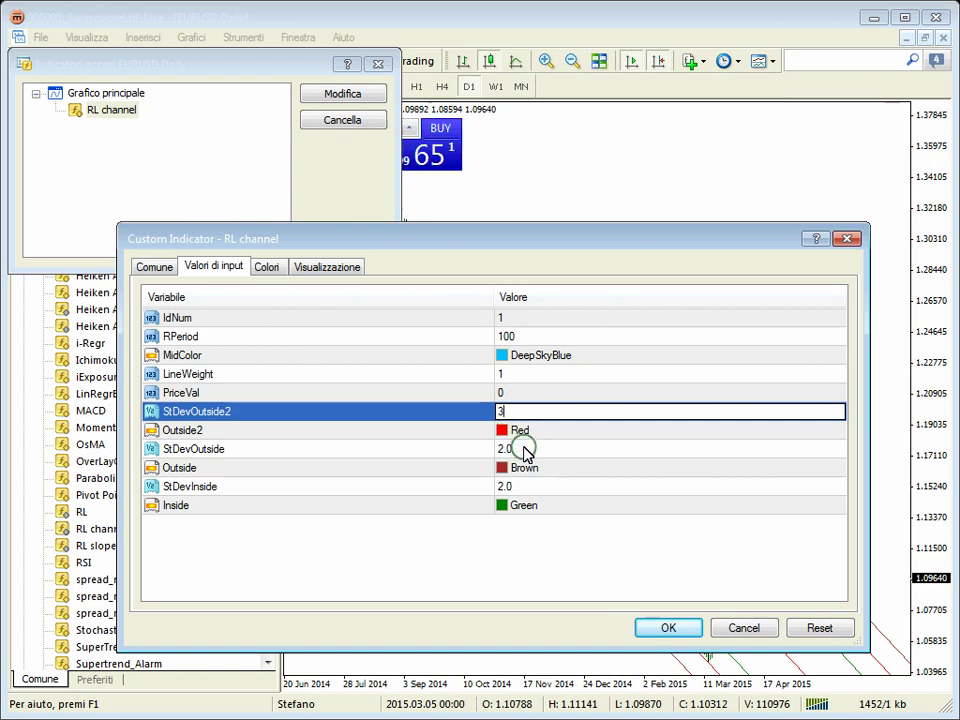
{"action": "left_click", "coordinate": [525, 450]}
{"action": "type", "text": "4"}
{"action": "left_click", "coordinate": [533, 419]}
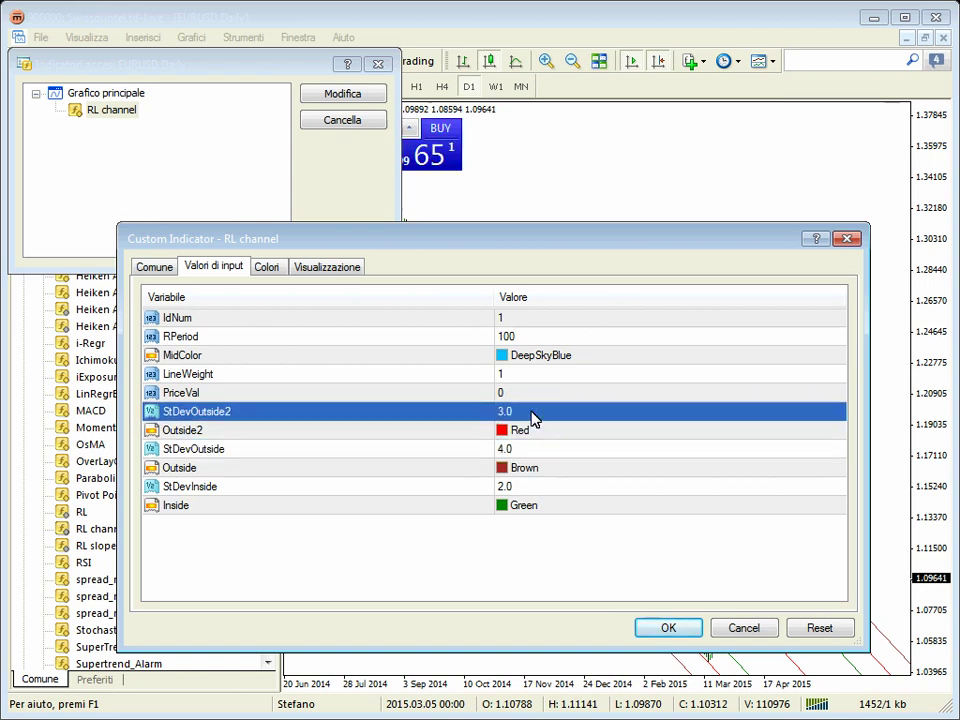
- Review the channel's deviation, colour and period rows, apply the settings and close the list of active indicators
{"action": "left_click", "coordinate": [530, 489]}
{"action": "left_click", "coordinate": [527, 507]}
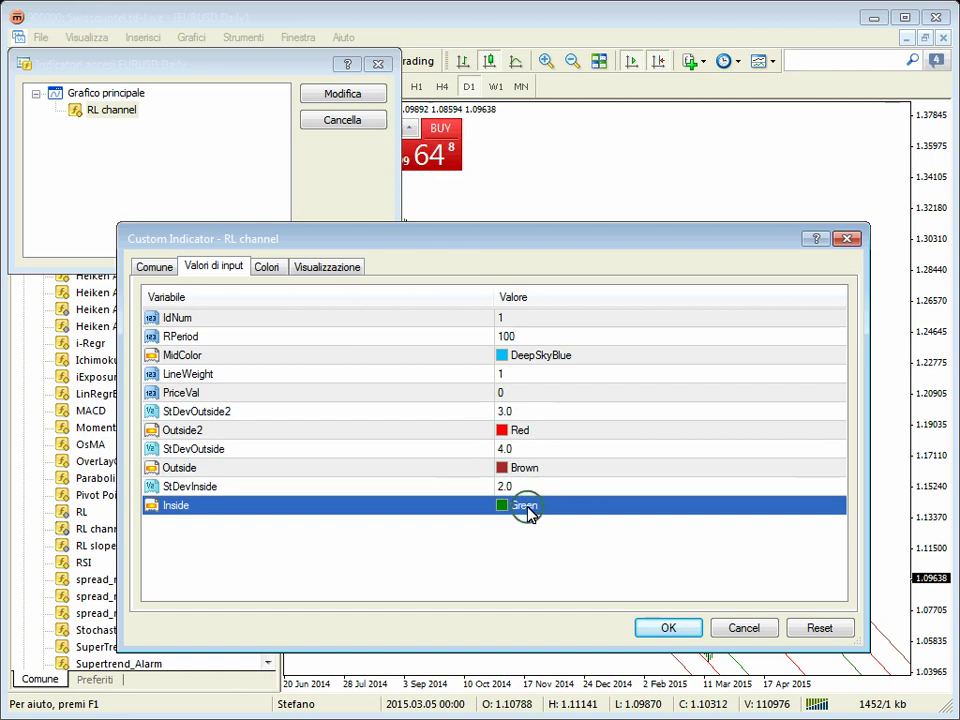
{"action": "left_click", "coordinate": [520, 416]}
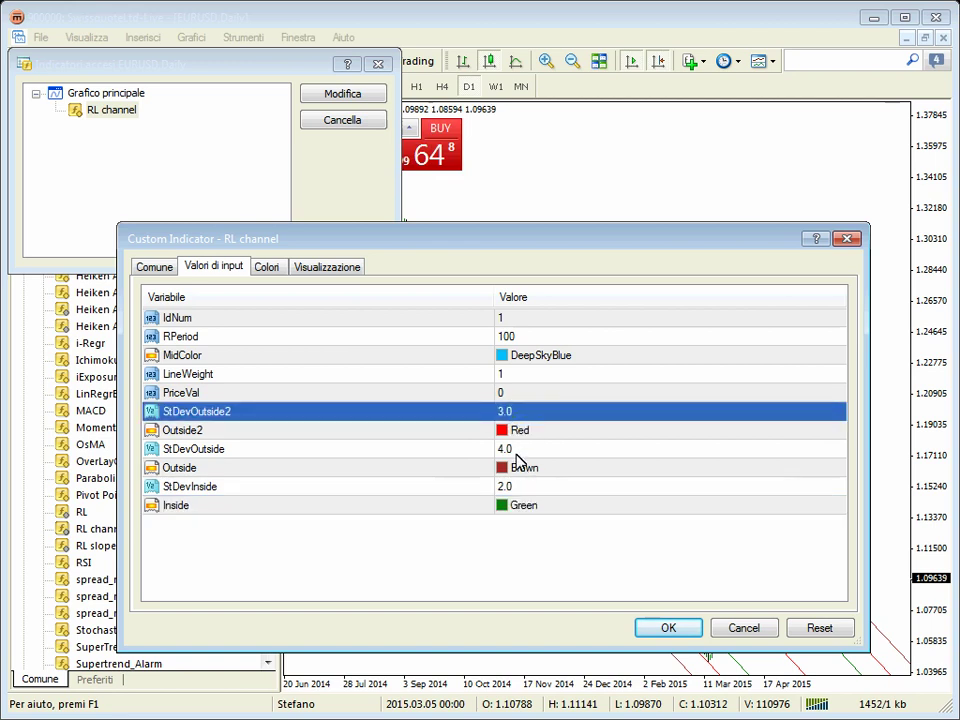
{"action": "left_click", "coordinate": [561, 451]}
{"action": "left_click", "coordinate": [400, 466]}
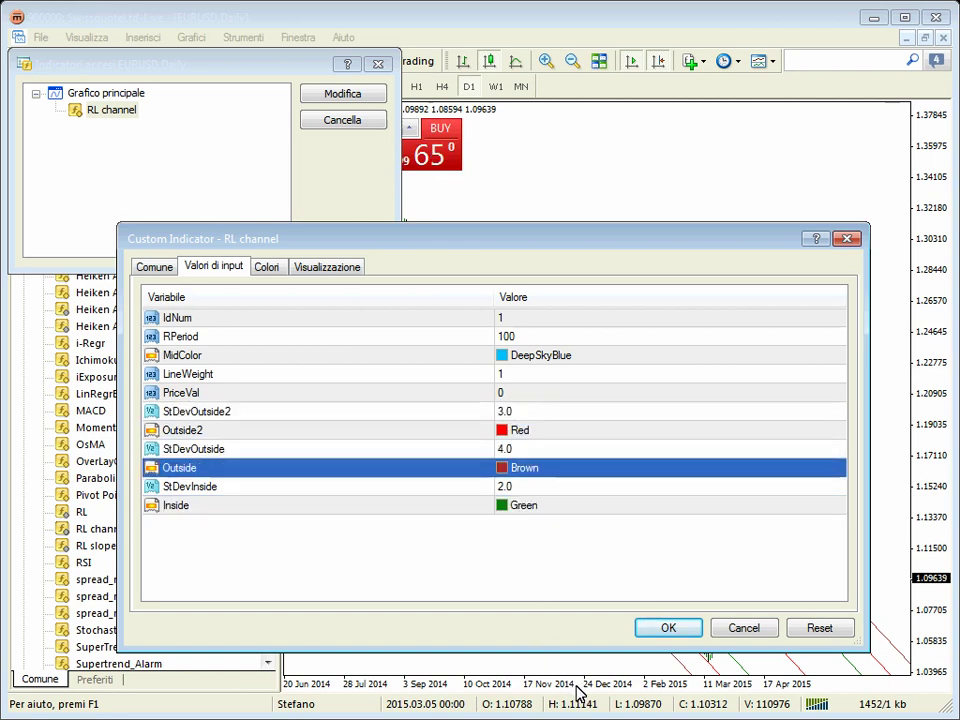
{"action": "left_click", "coordinate": [530, 336]}
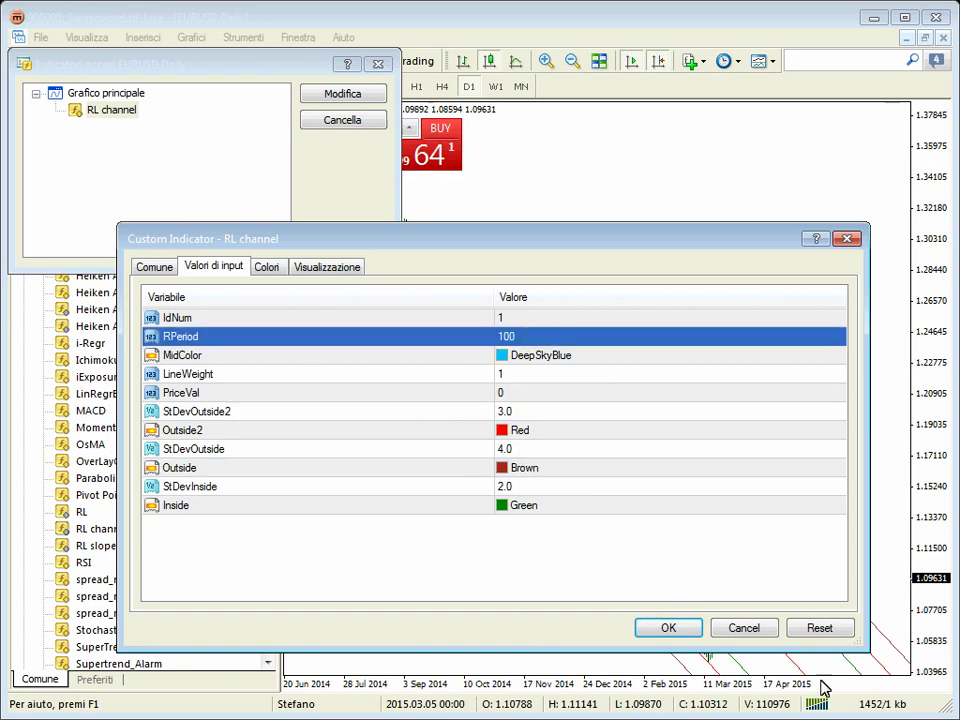
{"action": "left_click", "coordinate": [668, 628]}
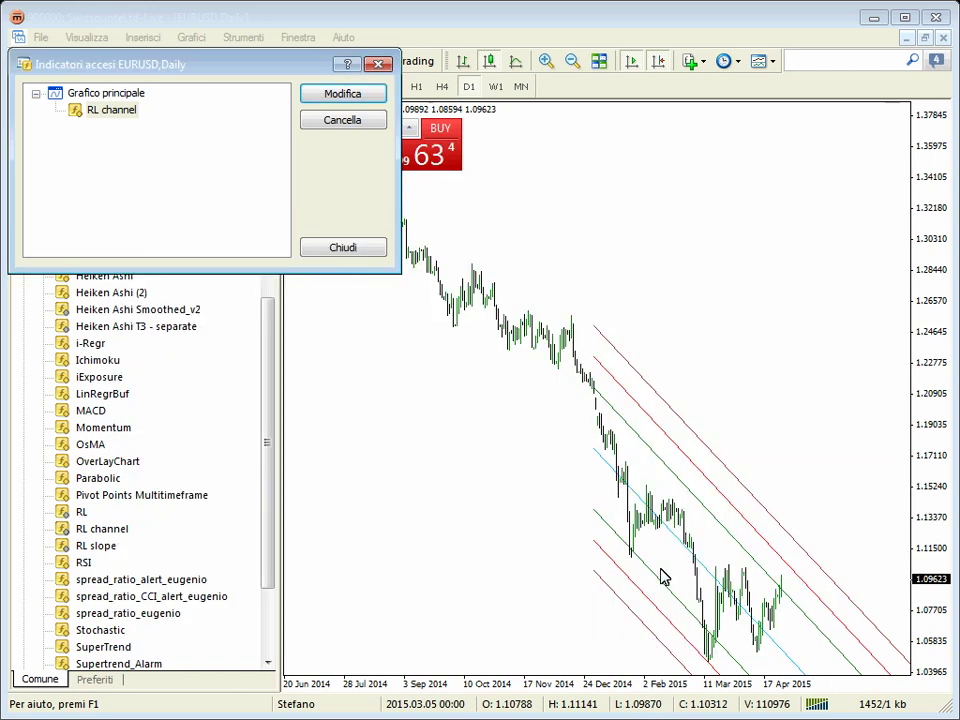
{"action": "left_click", "coordinate": [343, 247]}
- Inspect the RL channel up close on the daily chart and switch the EURUSD chart to the H4 timeframe
{"action": "left_click", "coordinate": [546, 66]}
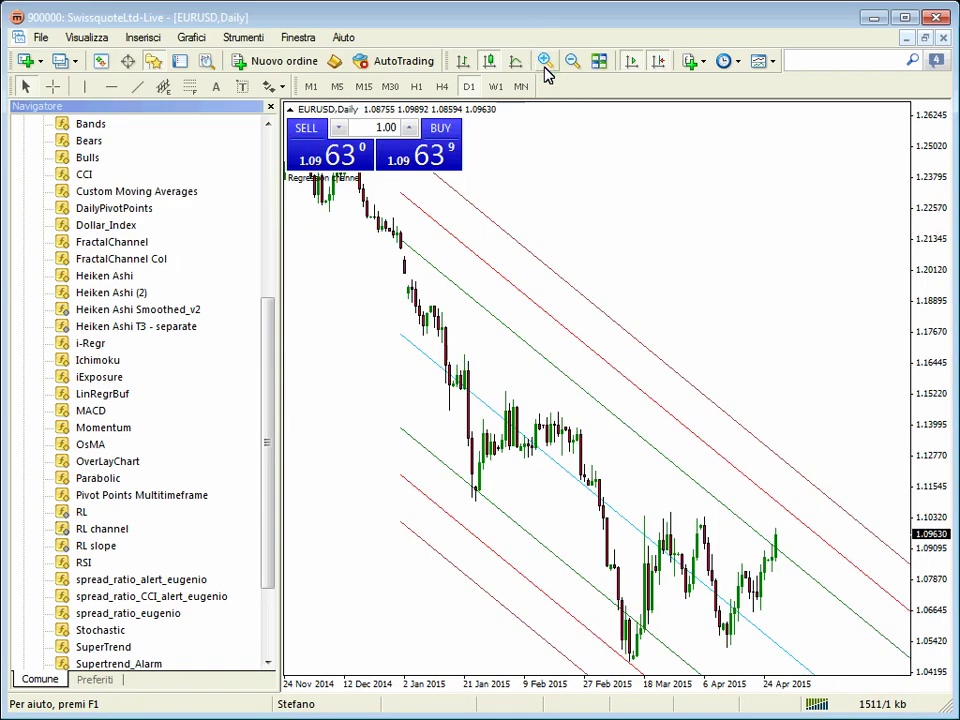
{"action": "key", "text": "plus"}
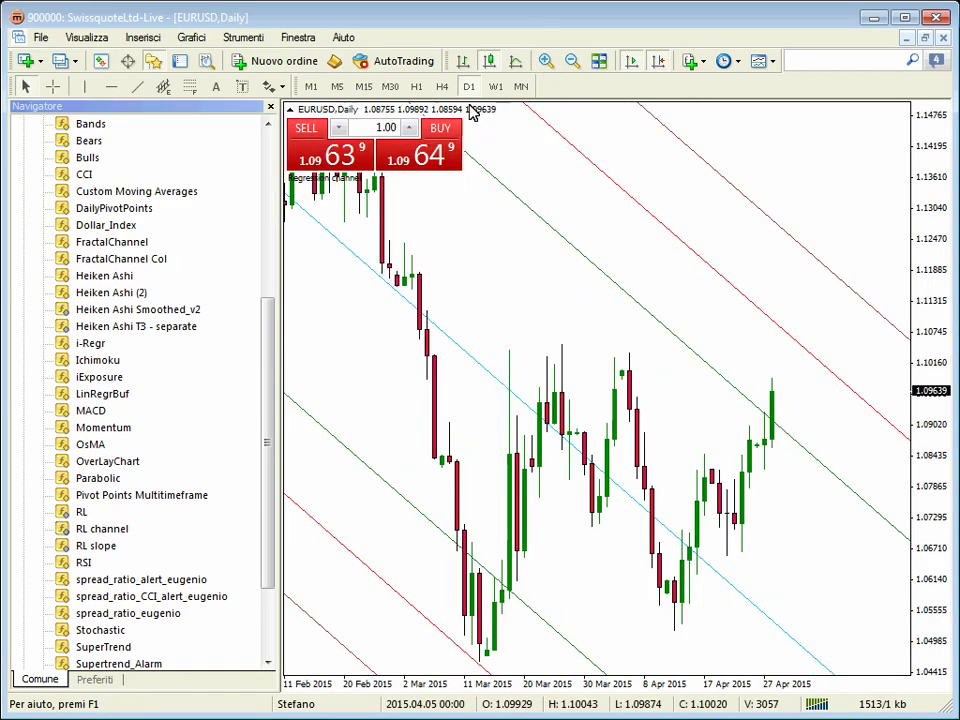
{"action": "left_click", "coordinate": [572, 62]}
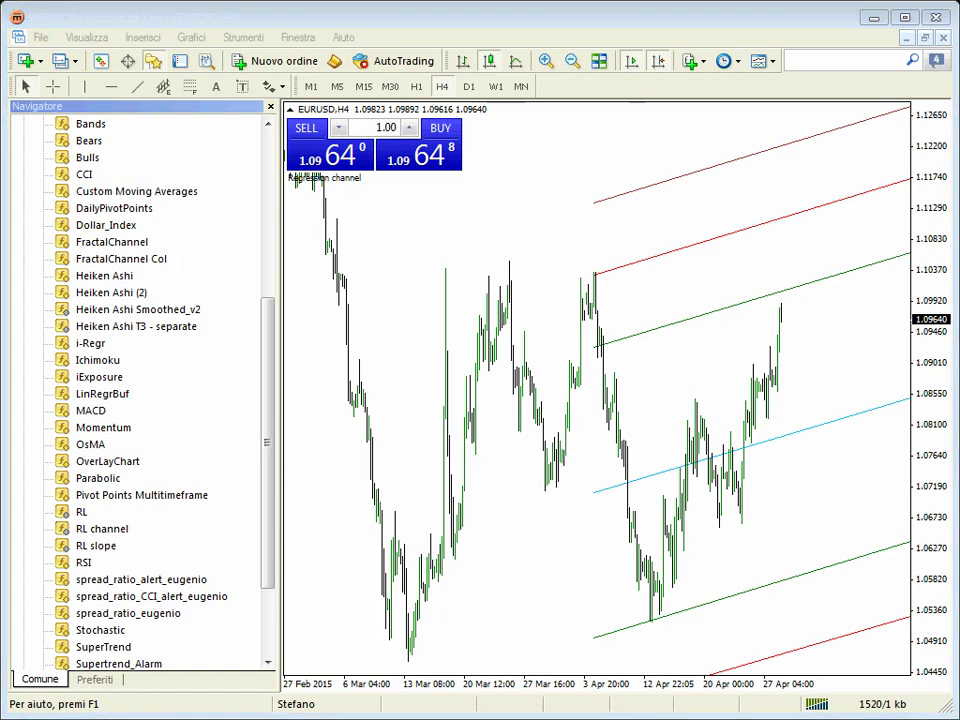
- Draw three nested red brackets pairing the upper and lower green, red and brown channel lines, and clear the drawings
{"action": "mouse_move", "coordinate": [489, 527]}
{"action": "left_mouse_down"}
{"action": "mouse_move", "coordinate": [559, 594]}
{"action": "mouse_move", "coordinate": [584, 636]}
{"action": "left_mouse_up"}
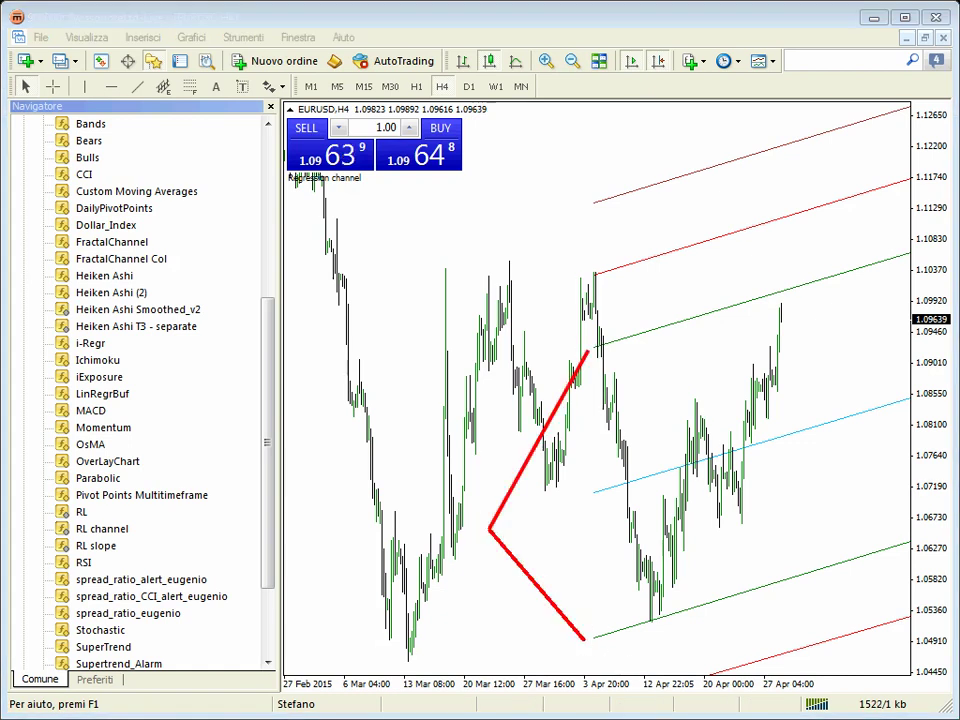
{"action": "mouse_move", "coordinate": [558, 285]}
{"action": "left_mouse_down"}
{"action": "mouse_move", "coordinate": [424, 454]}
{"action": "mouse_move", "coordinate": [408, 514]}
{"action": "mouse_move", "coordinate": [575, 690]}
{"action": "left_mouse_up"}
{"action": "mouse_move", "coordinate": [484, 228]}
{"action": "left_mouse_down"}
{"action": "mouse_move", "coordinate": [386, 330]}
{"action": "mouse_move", "coordinate": [345, 420]}
{"action": "mouse_move", "coordinate": [338, 491]}
{"action": "mouse_move", "coordinate": [538, 713]}
{"action": "left_mouse_up"}
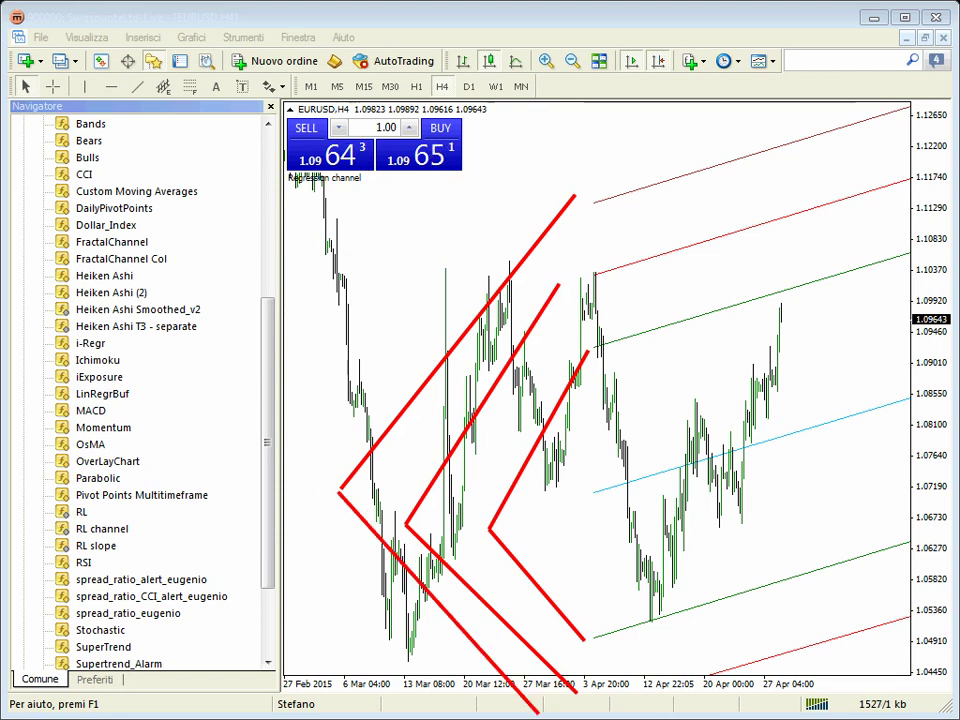
{"action": "key", "text": "Escape"}
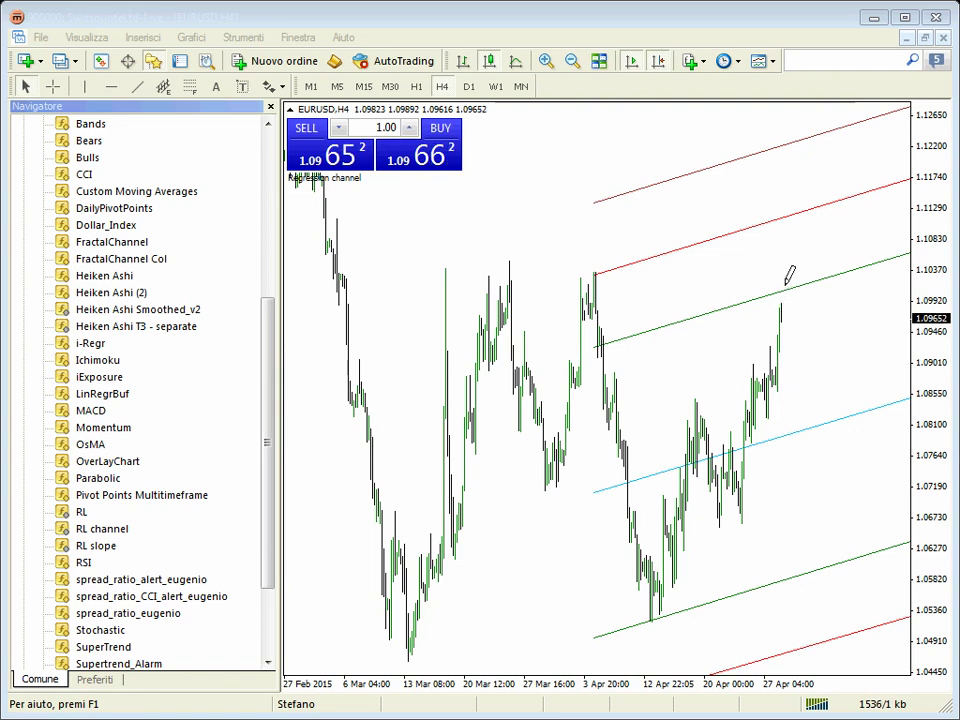
- Draw a red box around the upper green line beside the latest H4 candle and an arrow from it down to the blue middle line
{"action": "mouse_move", "coordinate": [787, 277]}
{"action": "left_mouse_down"}
{"action": "mouse_move", "coordinate": [790, 300]}
{"action": "mouse_move", "coordinate": [830, 300]}
{"action": "mouse_move", "coordinate": [844, 272]}
{"action": "mouse_move", "coordinate": [868, 410]}
{"action": "mouse_move", "coordinate": [876, 409]}
{"action": "left_mouse_up"}
{"action": "left_click", "coordinate": [812, 306]}
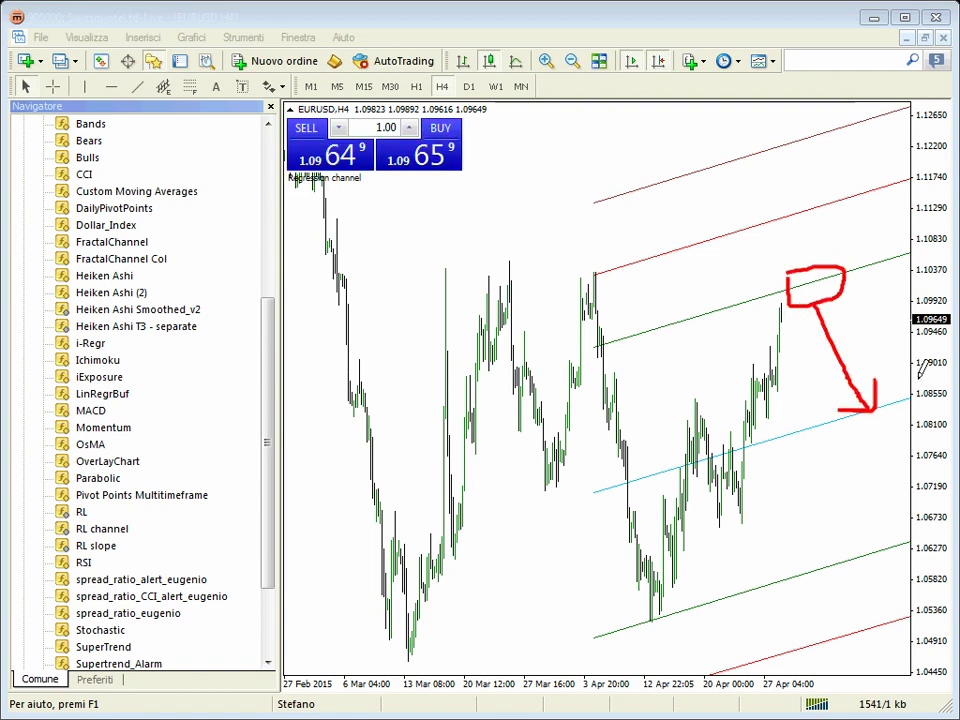